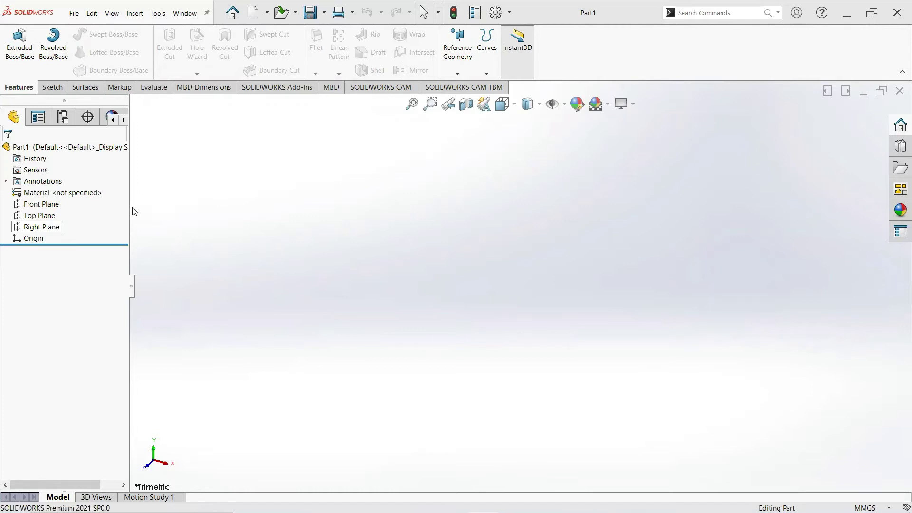
Start a sketch on the Front Plane and draw four connected lines: up about 24 mm from the origin, right, down, and left about 15 mm
right_click(58, 203)
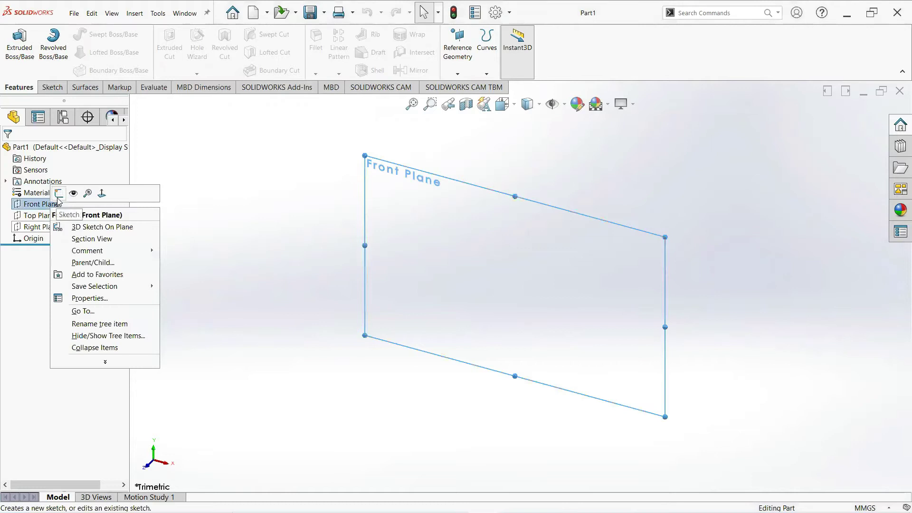
click(58, 194)
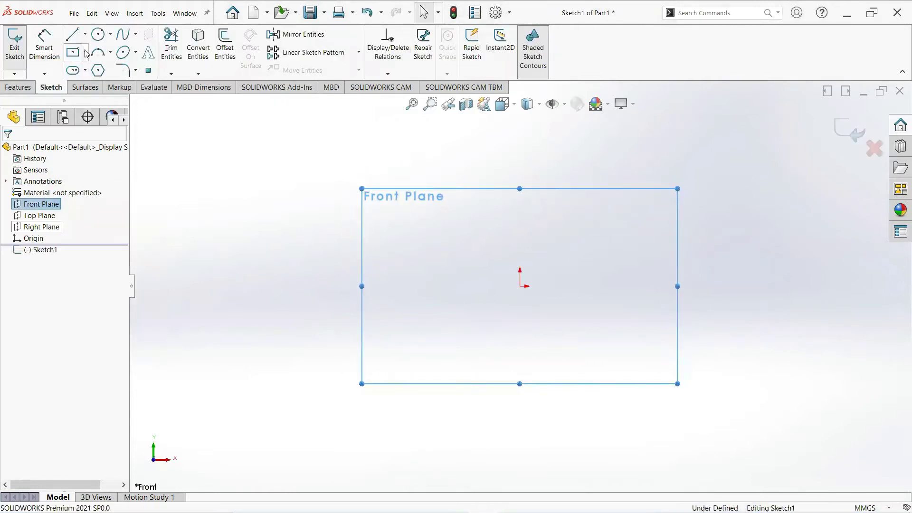
click(85, 40)
click(98, 49)
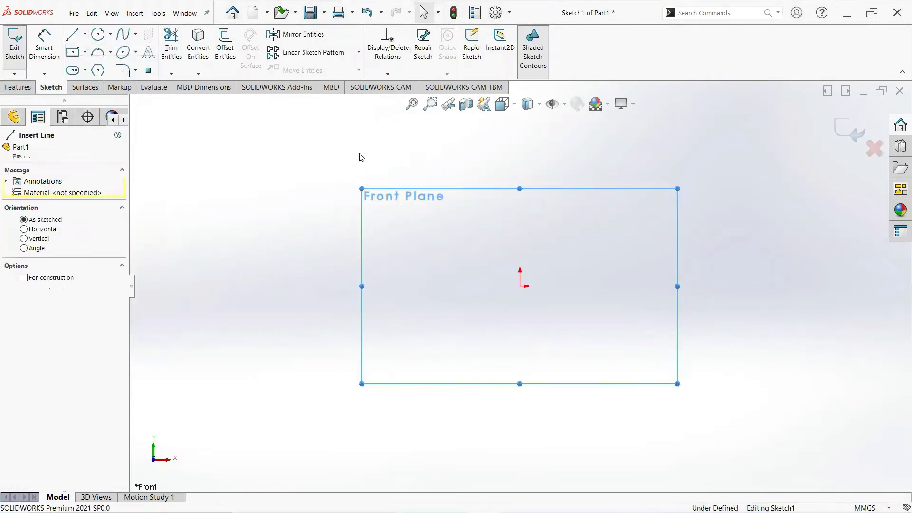
click(520, 286)
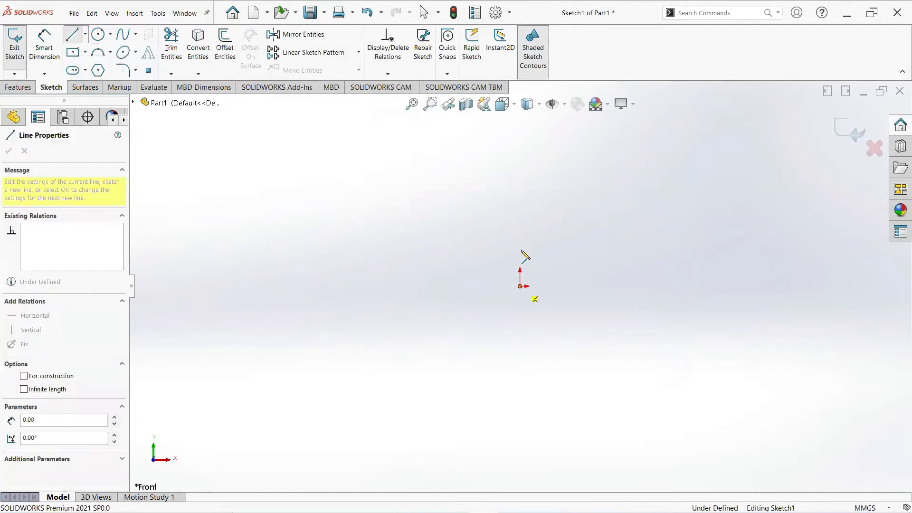
click(519, 243)
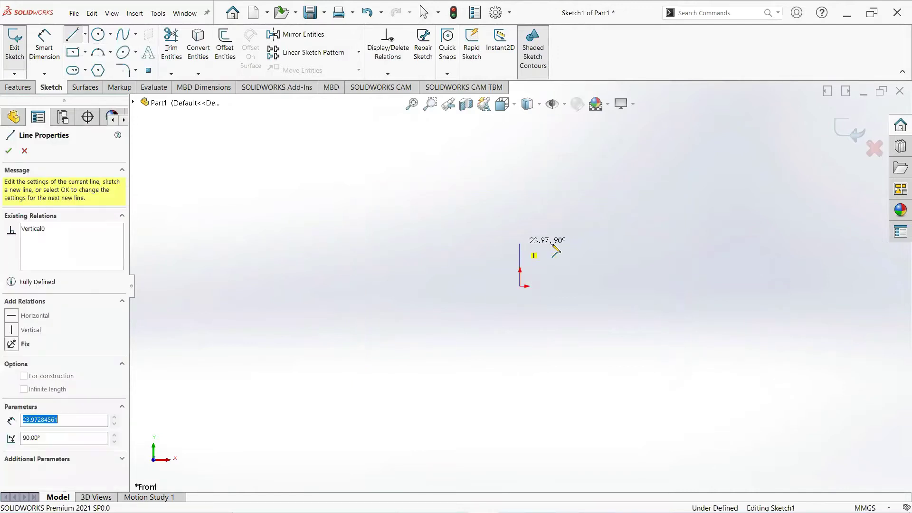
click(697, 244)
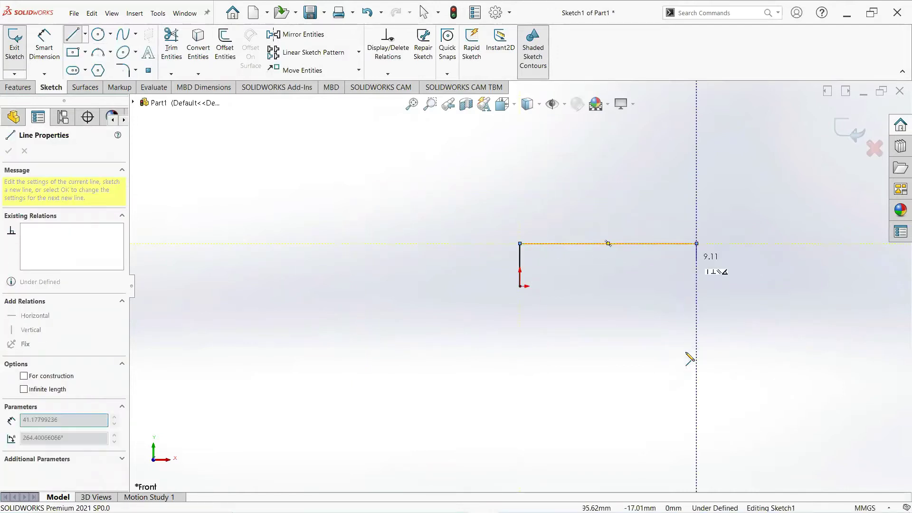
click(696, 444)
click(670, 444)
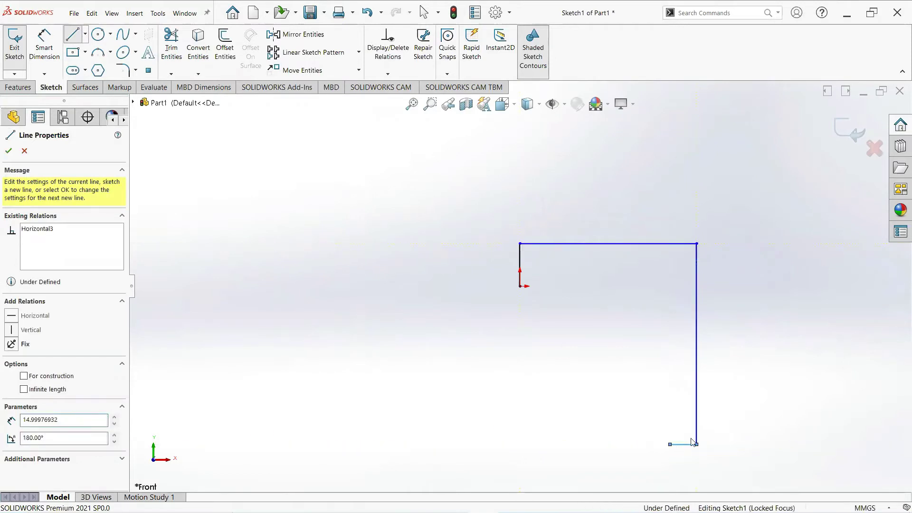
right_click(670, 444)
click(705, 385)
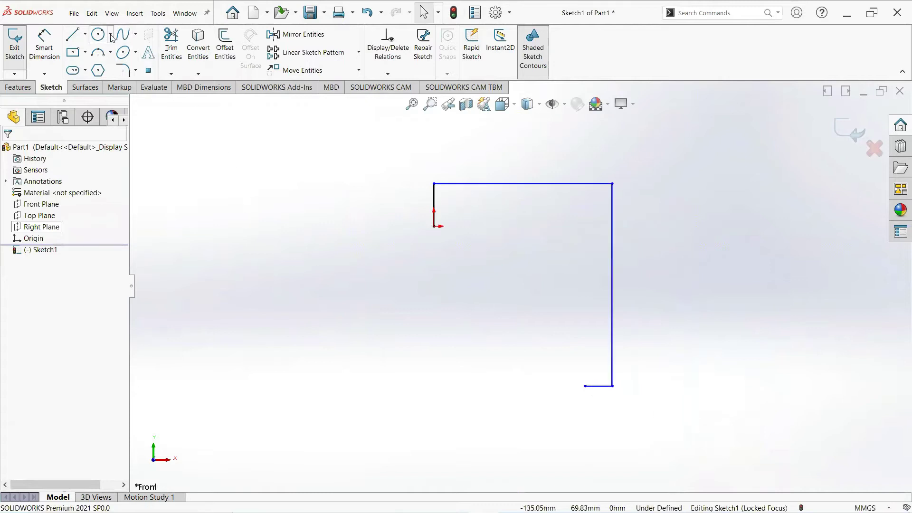
Dimension the short vertical line at the origin to 17 mm
click(47, 53)
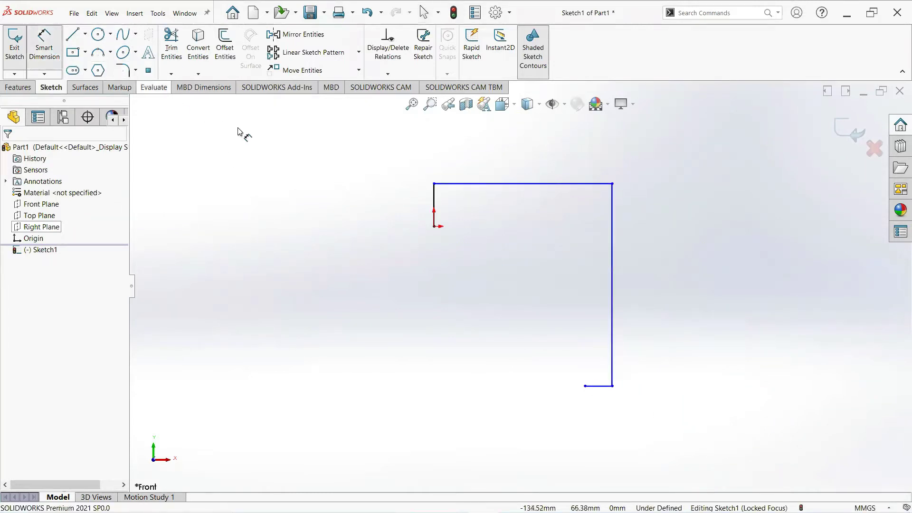
click(433, 203)
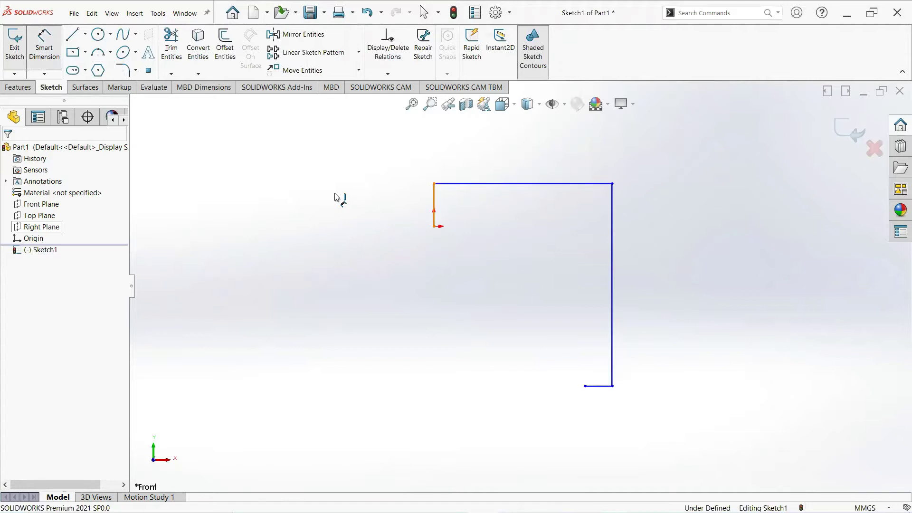
click(335, 197)
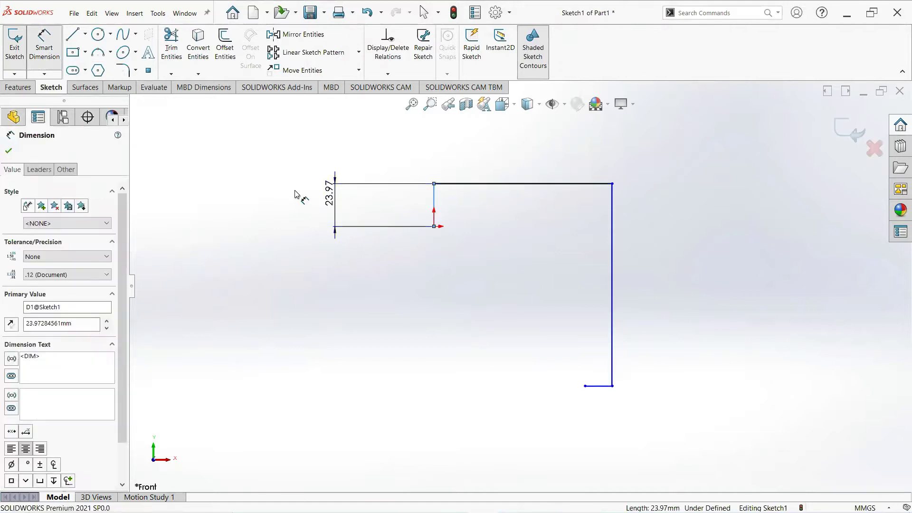
text(1)
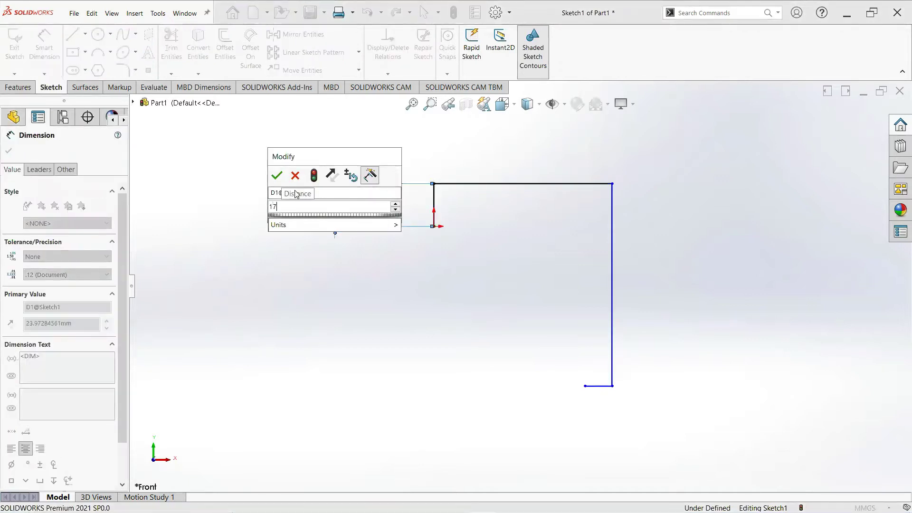
text(7)
key(Return)
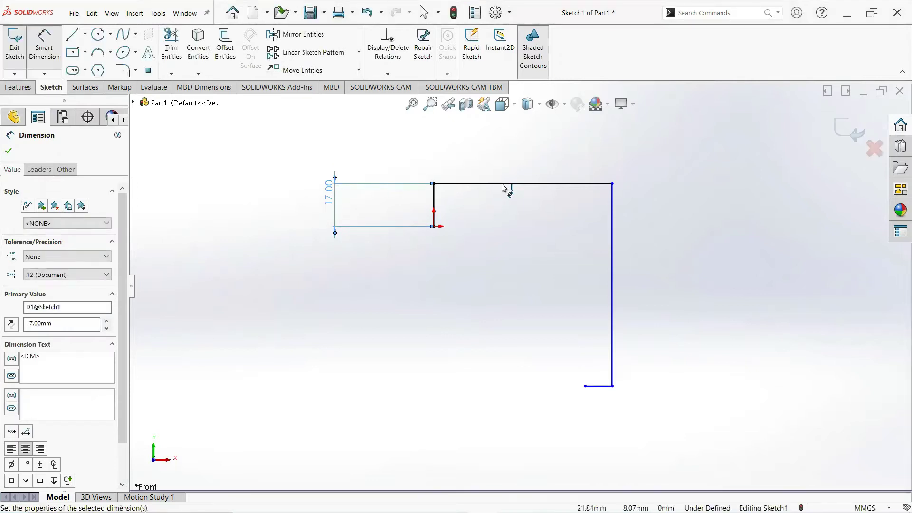
Dimension the upper horizontal line of the profile to 60 mm
click(503, 185)
click(504, 170)
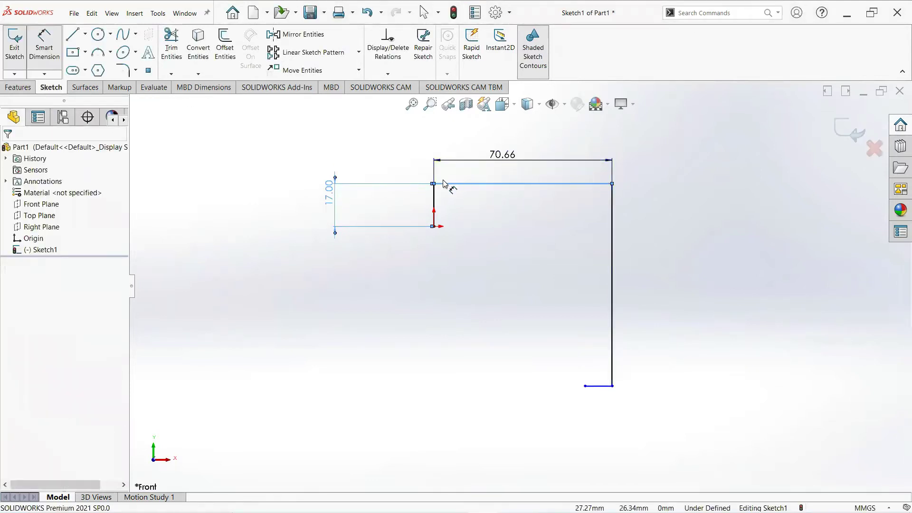
text(=)
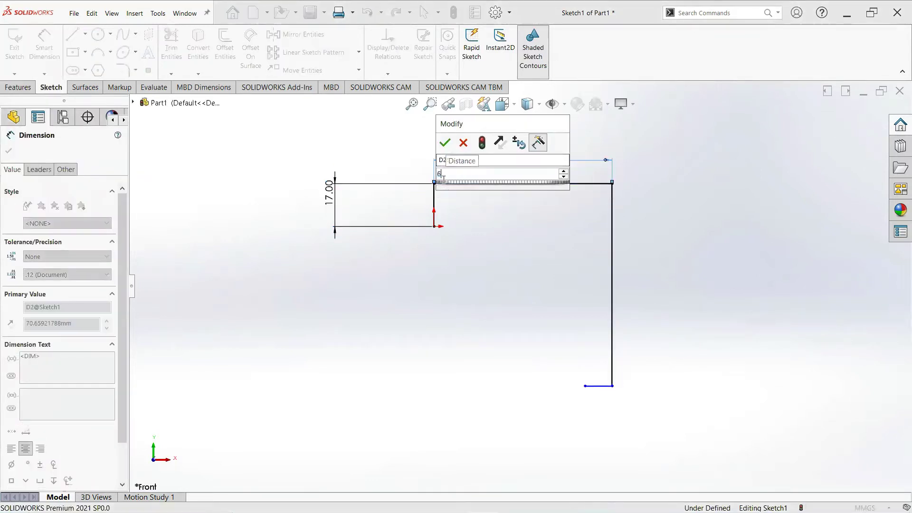
key(Escape)
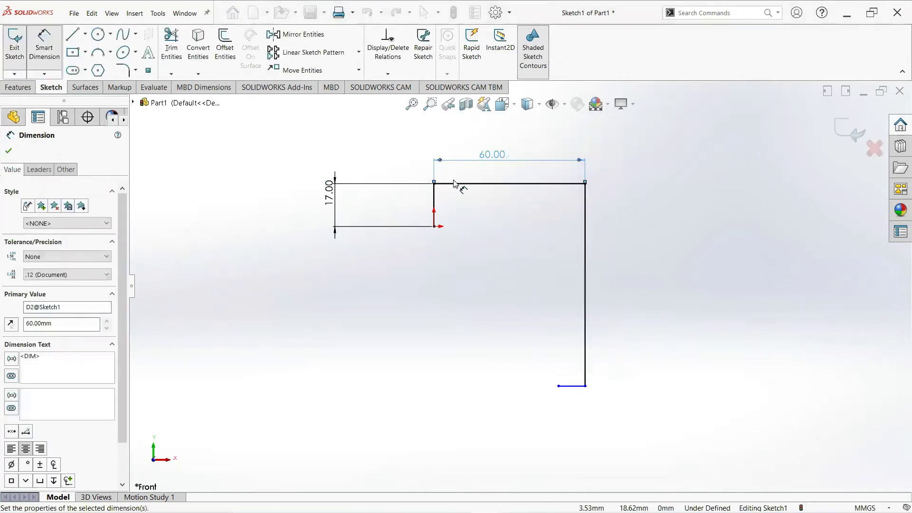
Dimension the long outer vertical line of the profile to 80 mm
click(611, 239)
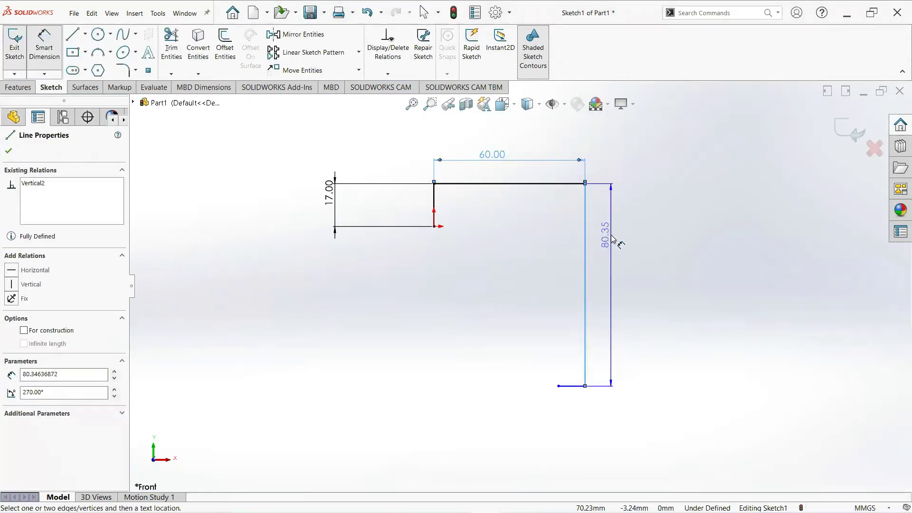
click(608, 240)
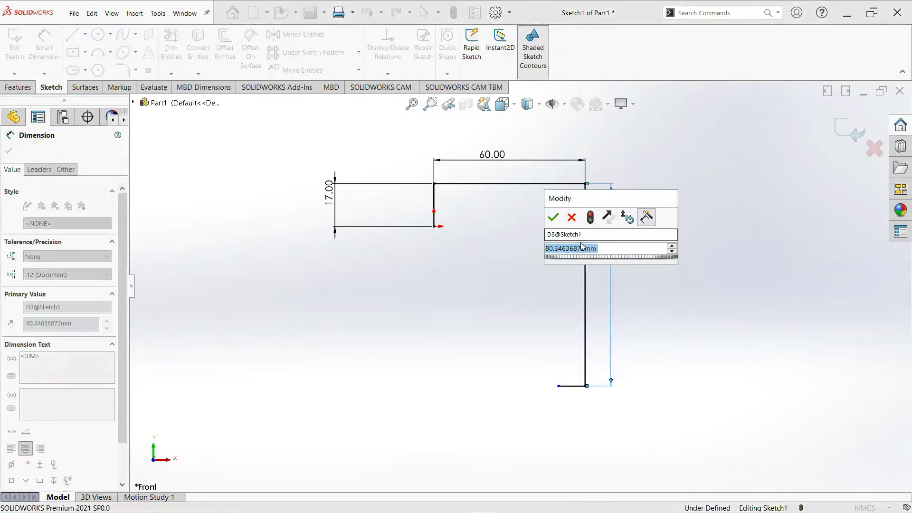
text(80)
key(Return)
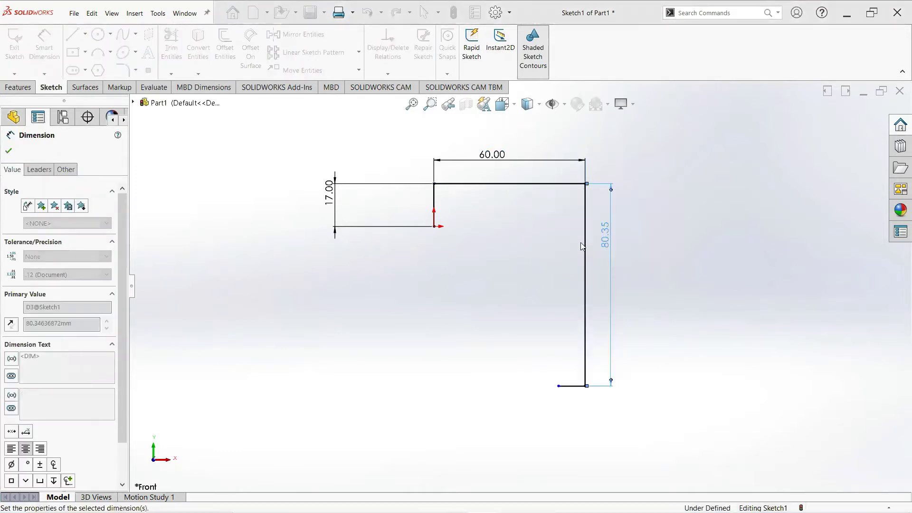
Dimension the short horizontal line at the profile's lower end to 6 mm and finish dimensioning
click(573, 385)
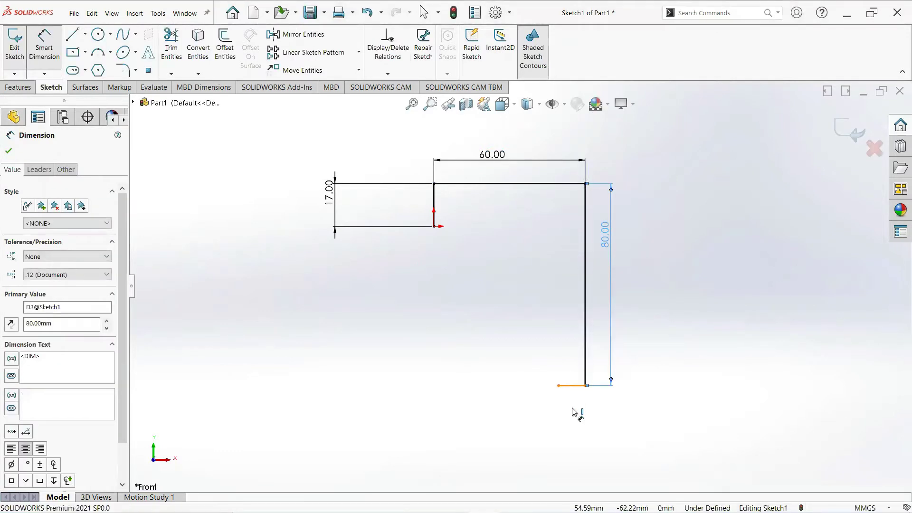
click(505, 413)
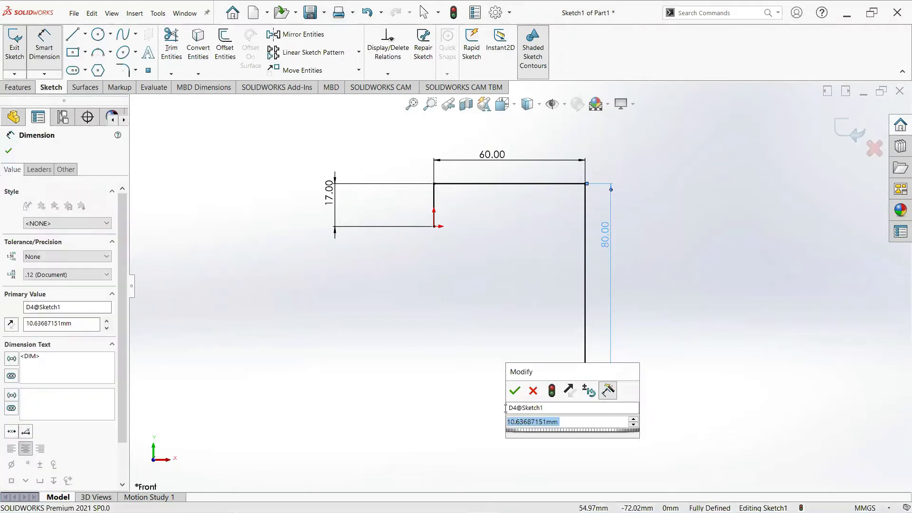
text(1)
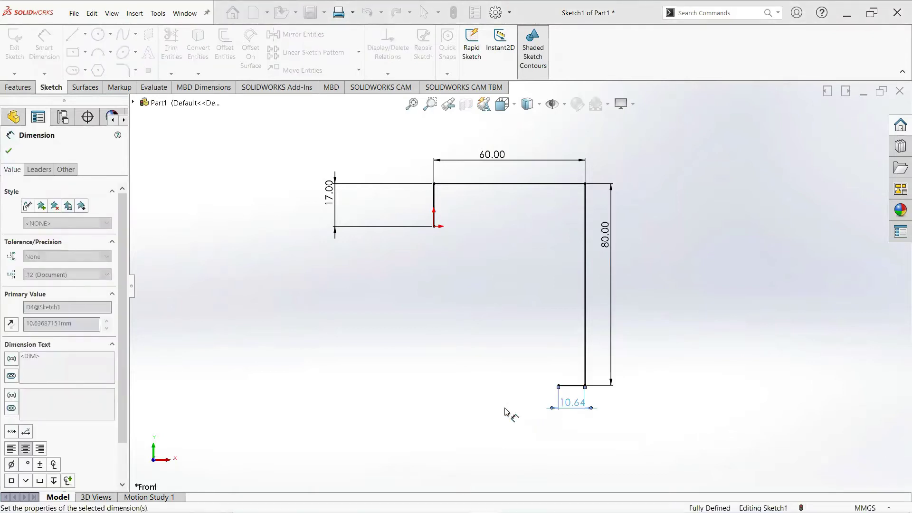
key(Return)
click(8, 153)
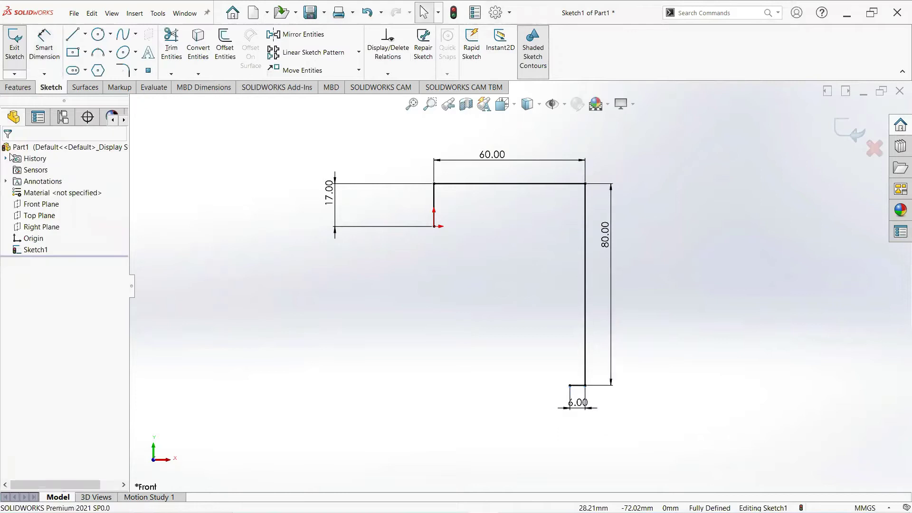
Close the L-shaped profile with a horizontal line from the origin and a vertical line down to the free end of the 6 mm line
click(70, 39)
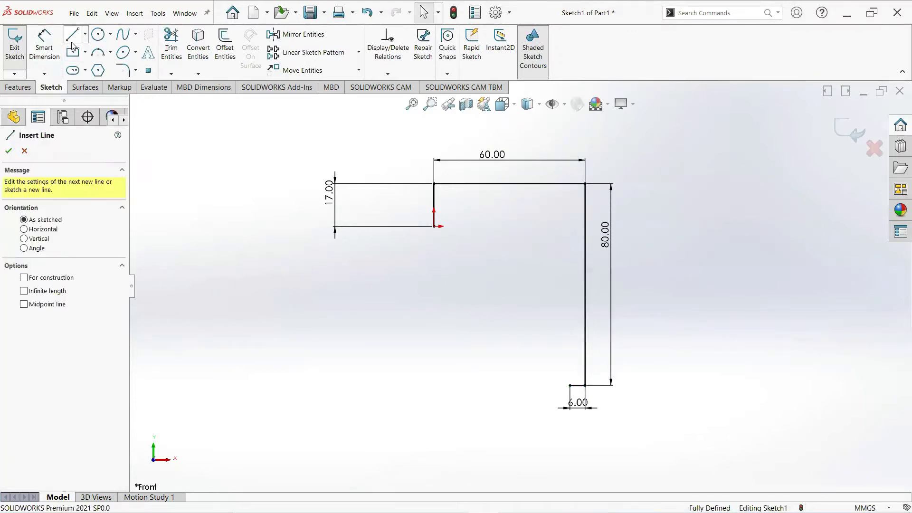
click(433, 227)
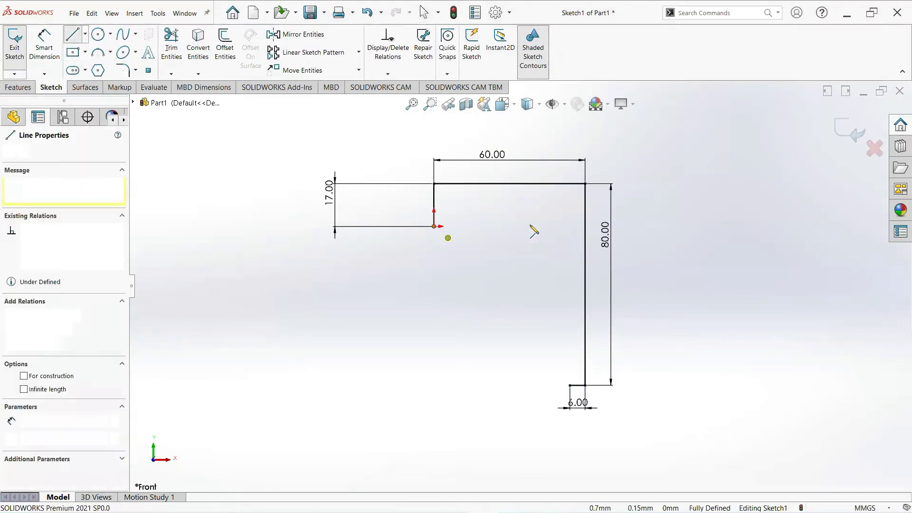
click(570, 227)
click(570, 385)
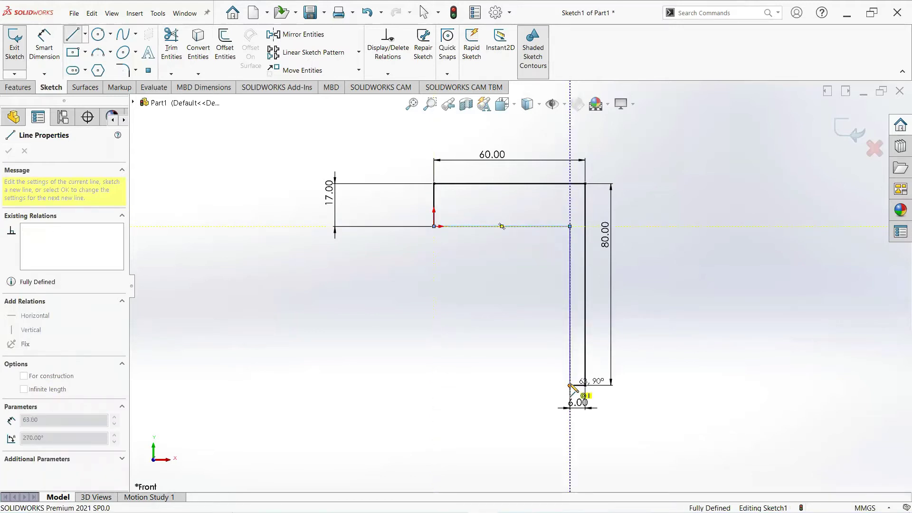
right_click(570, 385)
click(578, 391)
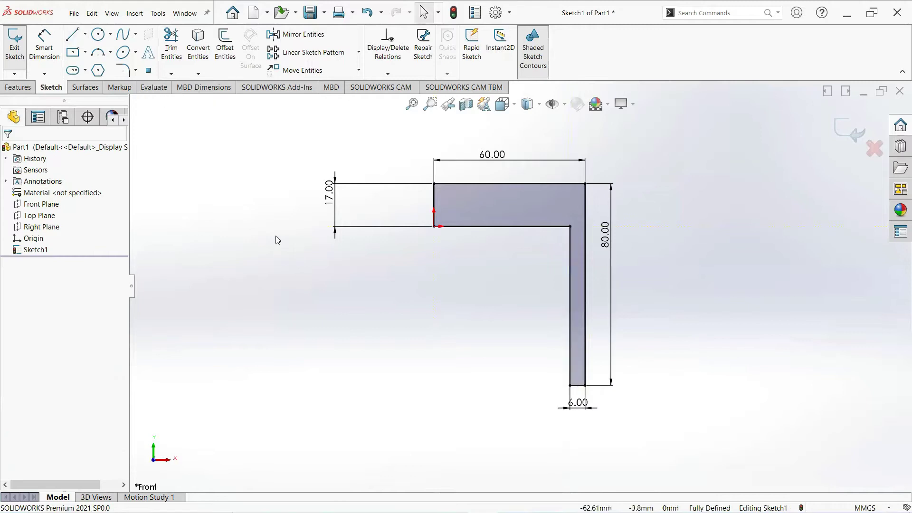
Draw a vertical line about 16 mm long downward from the origin and make it construction geometry
click(73, 36)
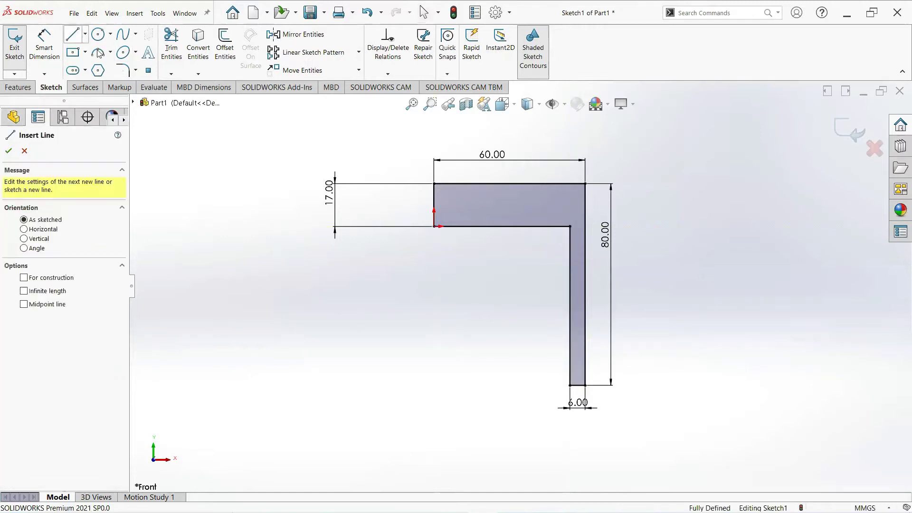
click(434, 227)
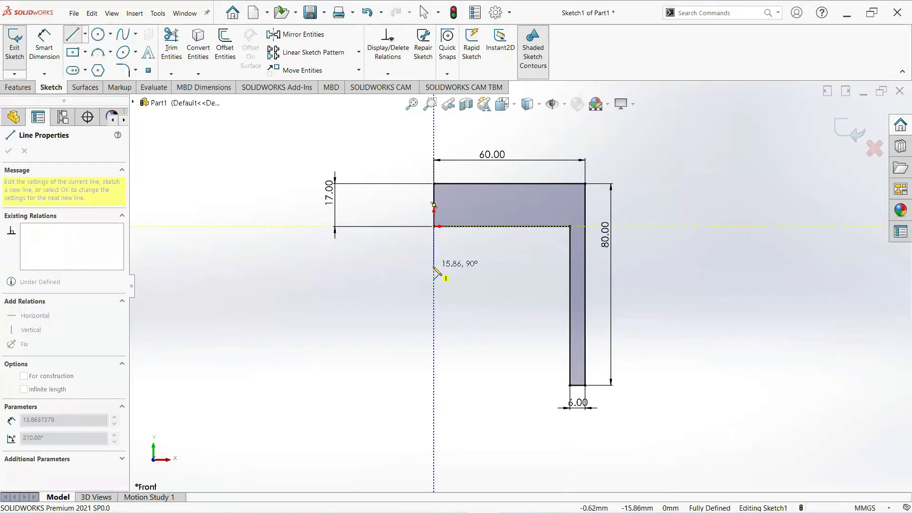
click(434, 266)
key(Escape)
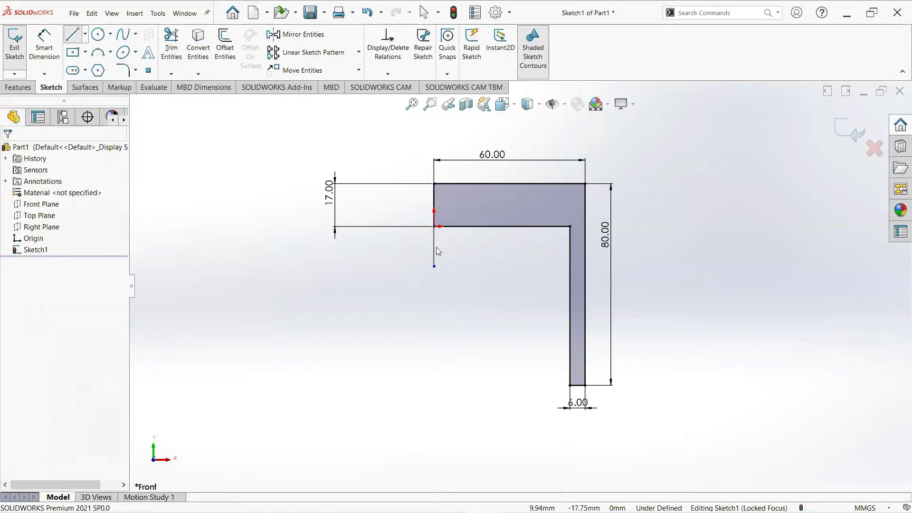
click(434, 245)
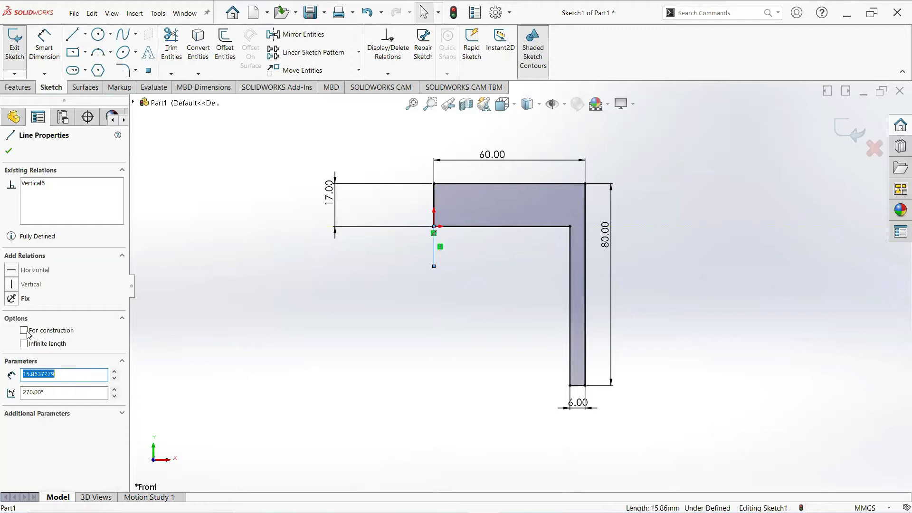
click(24, 330)
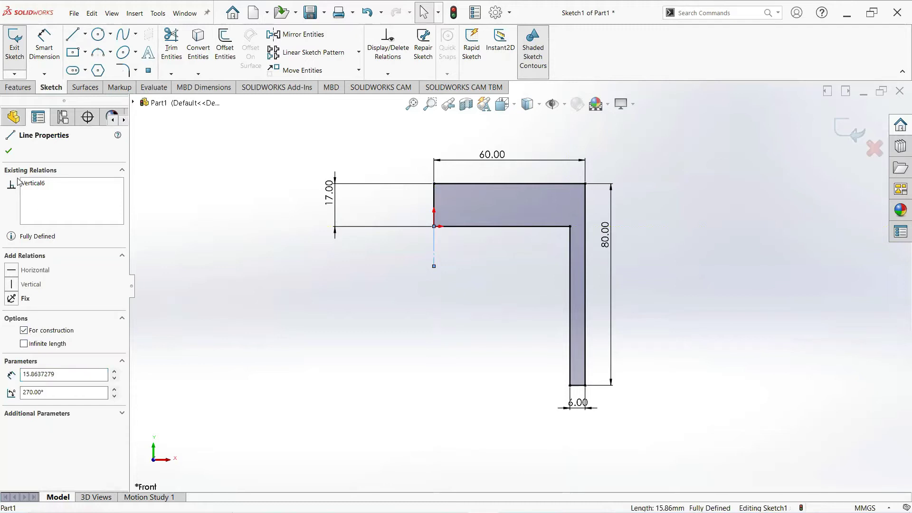
click(8, 153)
click(228, 203)
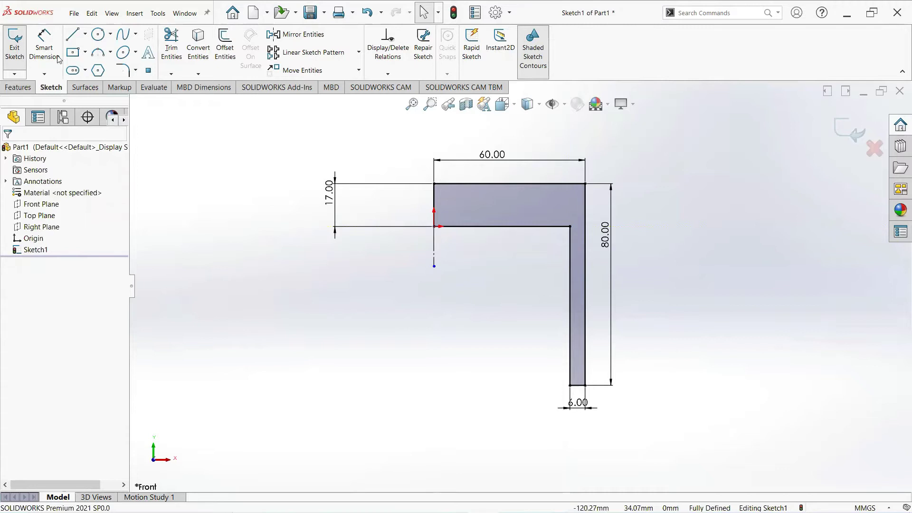
Revolve the L-shaped profile 360 degrees about the vertical construction line
click(20, 89)
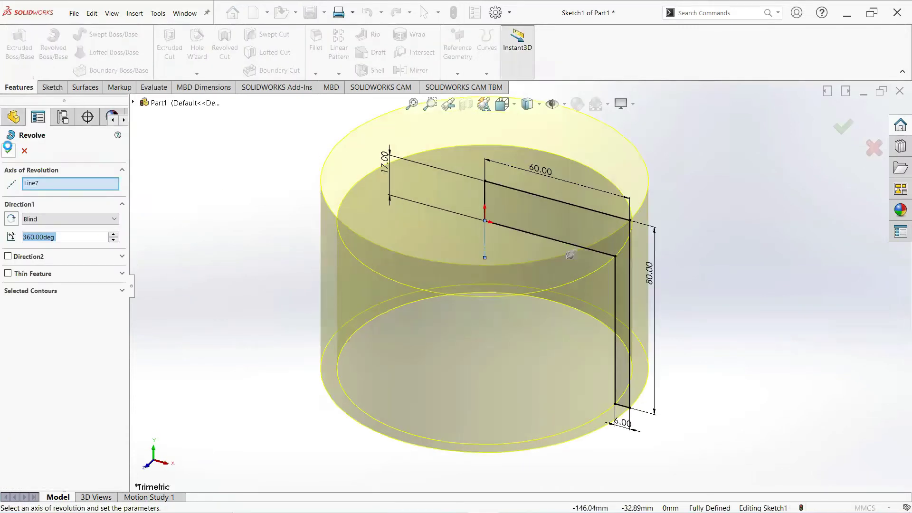
click(8, 148)
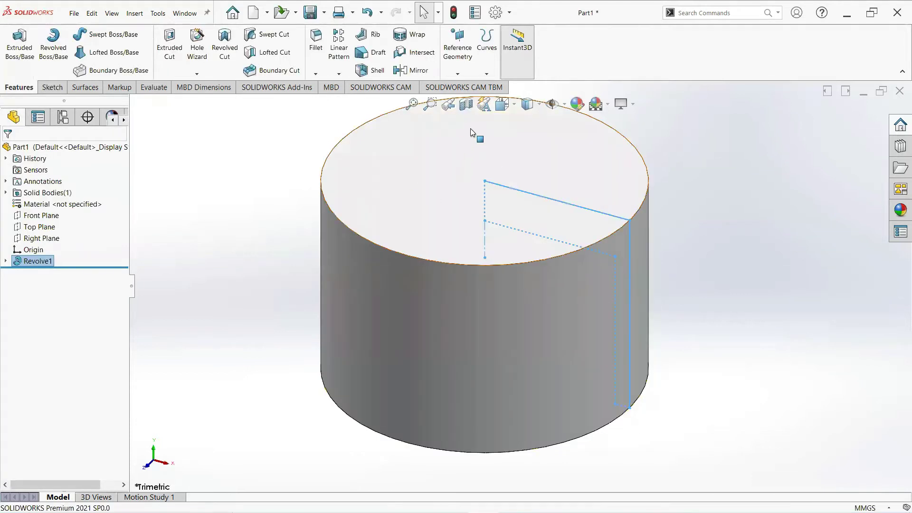
Section the part view along the Front Plane and start a new sketch on the Front Plane
click(466, 108)
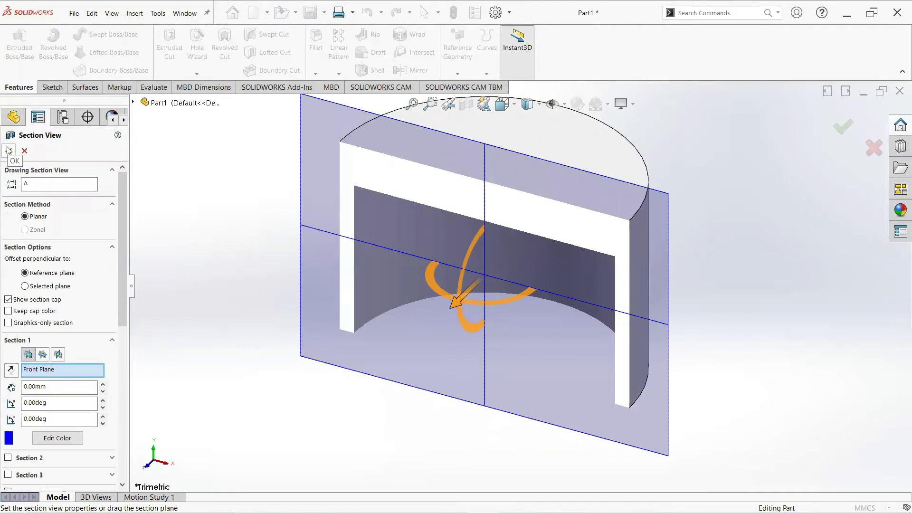
click(8, 151)
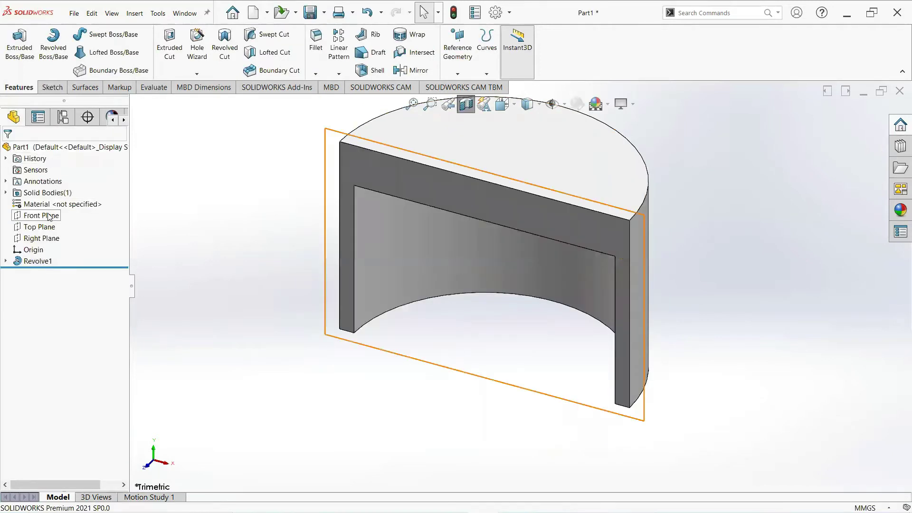
right_click(50, 217)
click(57, 204)
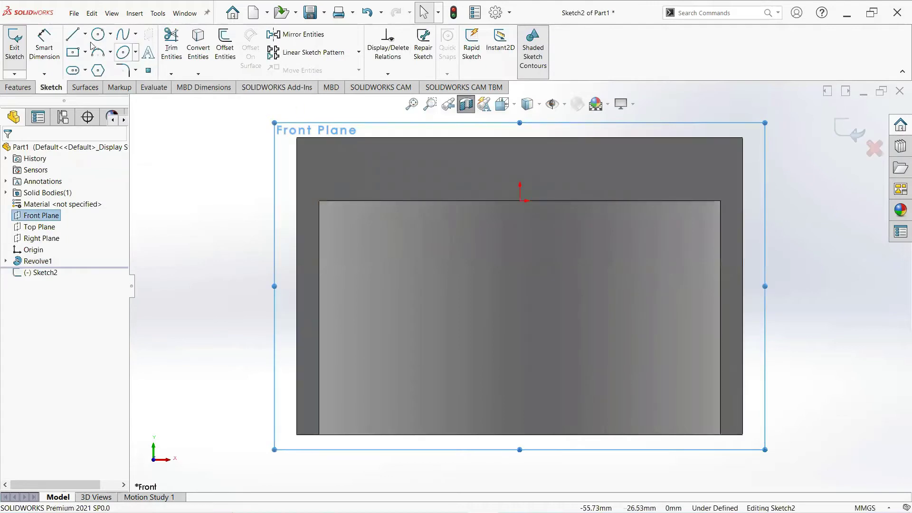
Sketch a horizontal line about 55 mm long from the top edge's midpoint towards the outer wall, plus a vertical line about 6 mm down from its end
click(74, 38)
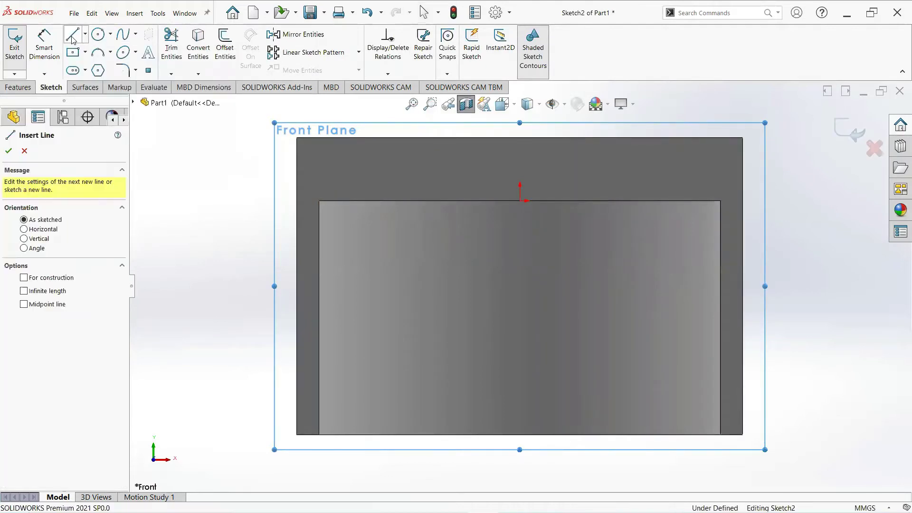
click(523, 138)
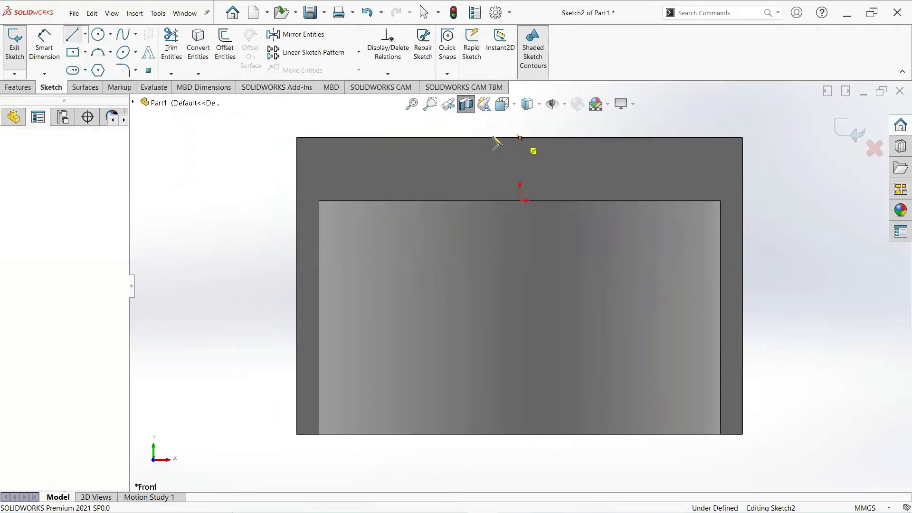
click(726, 139)
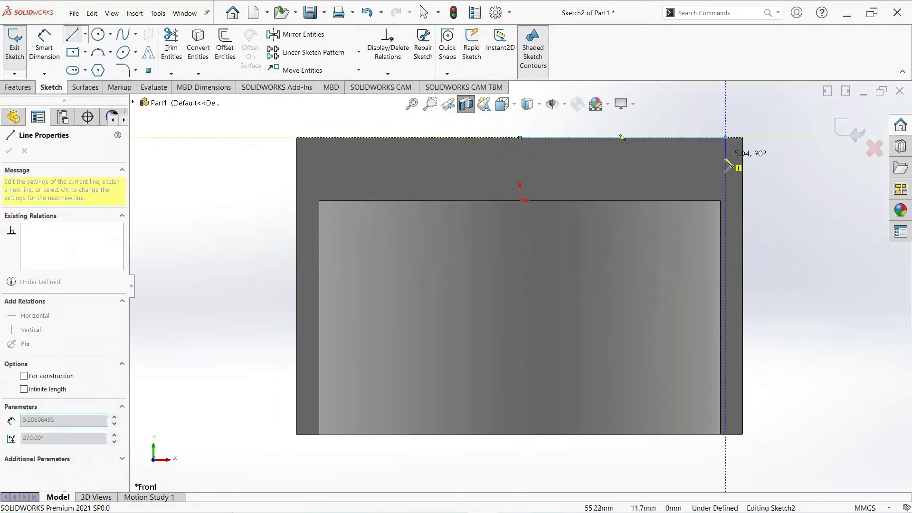
right_click(727, 166)
click(750, 167)
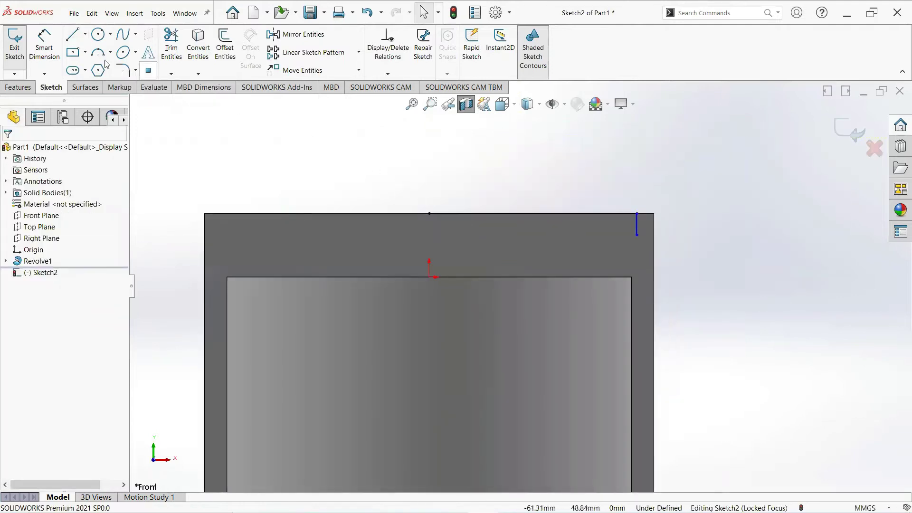
Dimension the horizontal line along the part's top edge to 57 mm
click(48, 53)
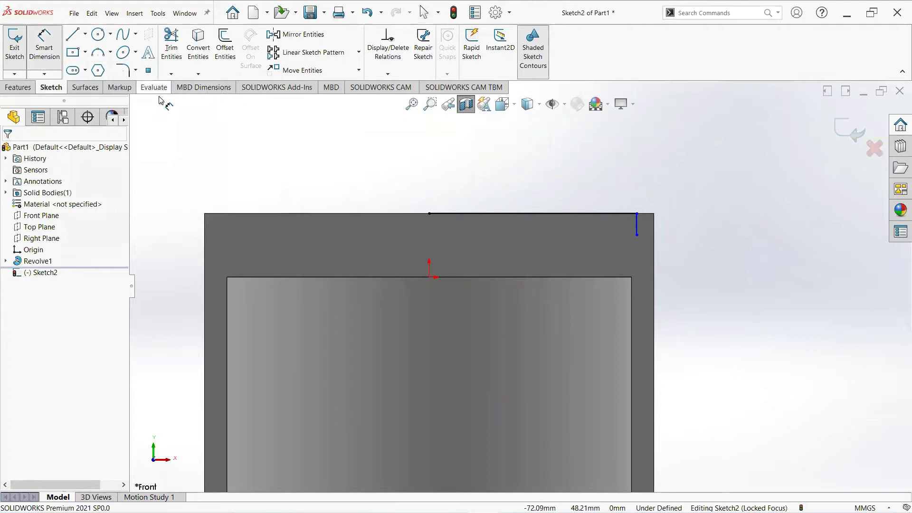
click(463, 214)
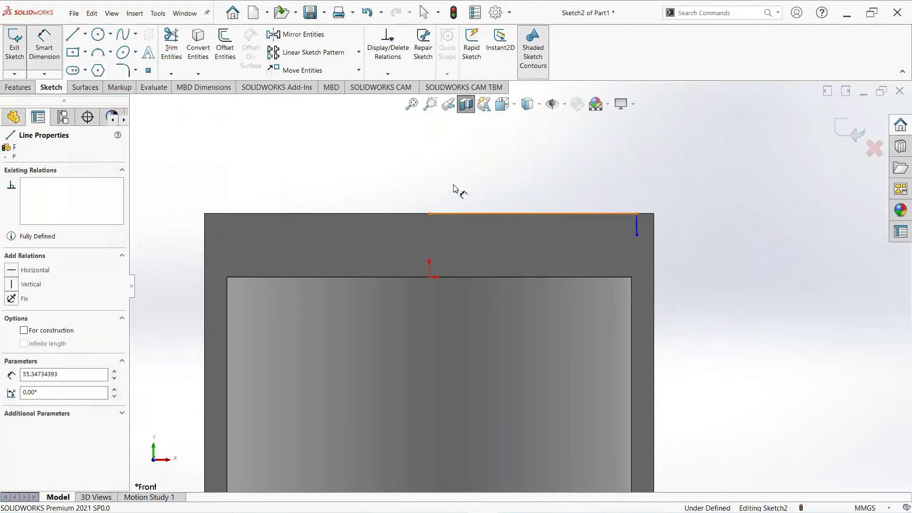
click(456, 187)
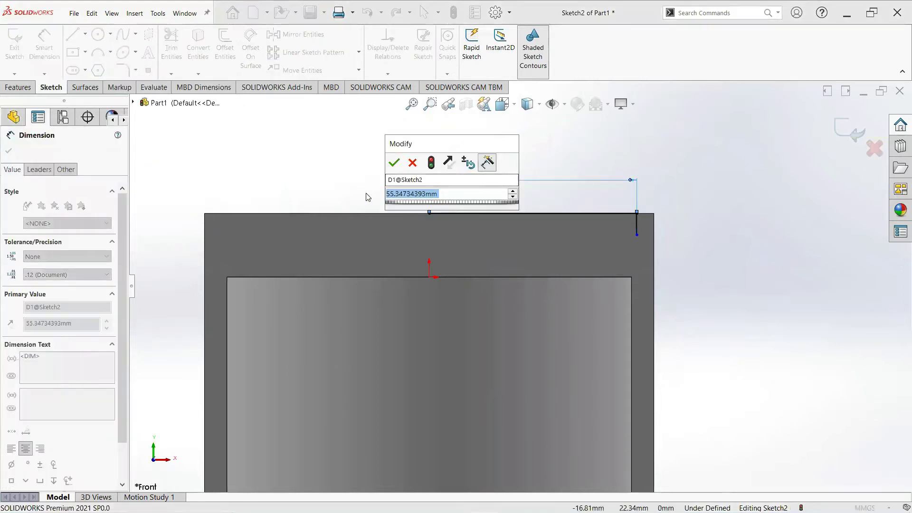
text(57)
key(Return)
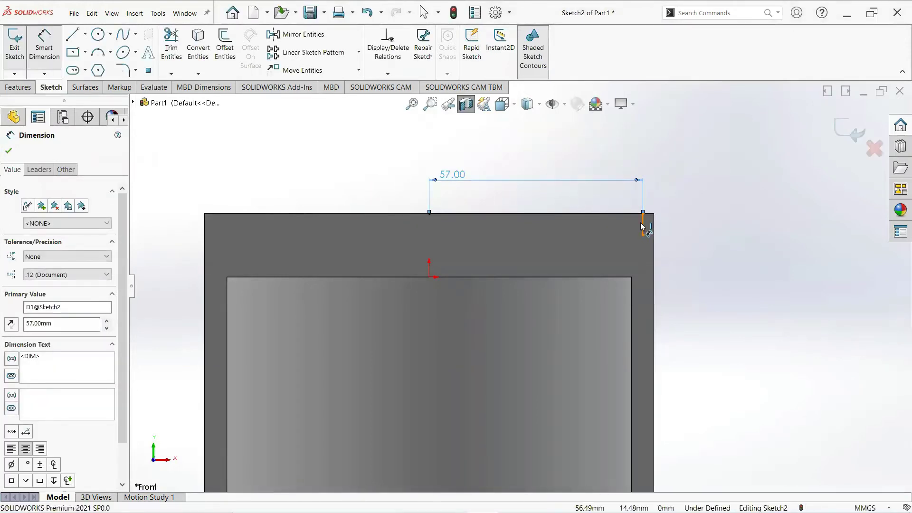
Dimension the short vertical line near the outer wall to 8 mm and finish dimensioning
click(643, 222)
click(704, 261)
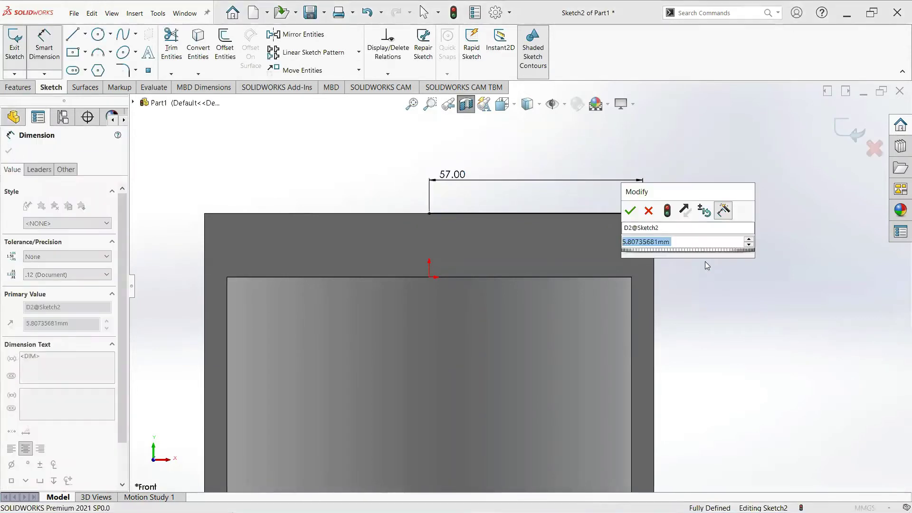
key(Return)
text(8)
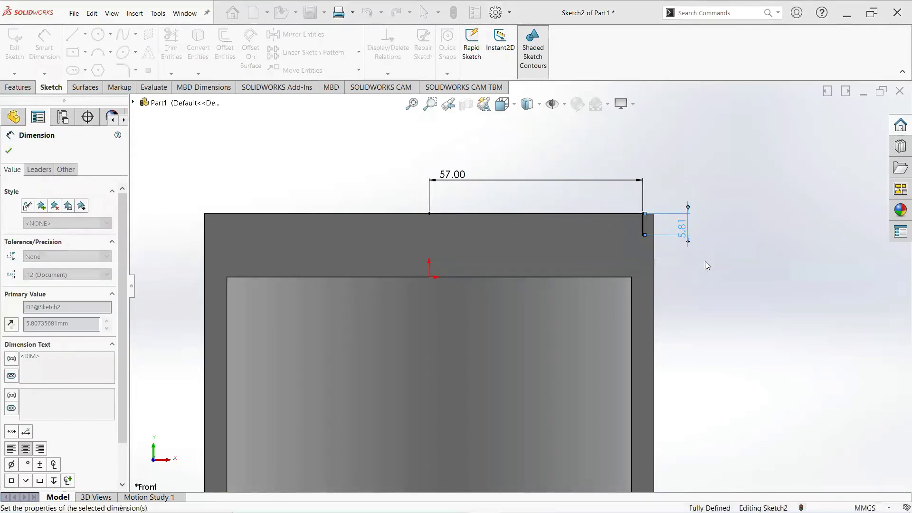
key(Return)
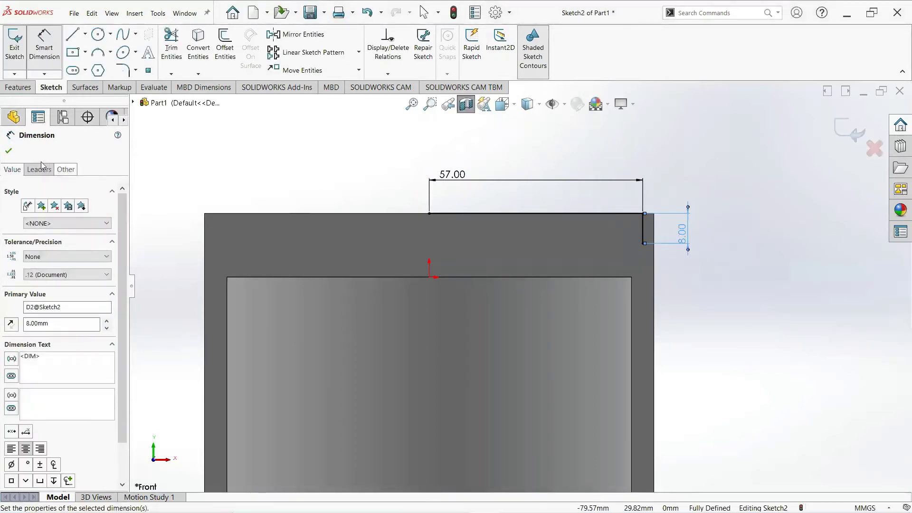
click(8, 151)
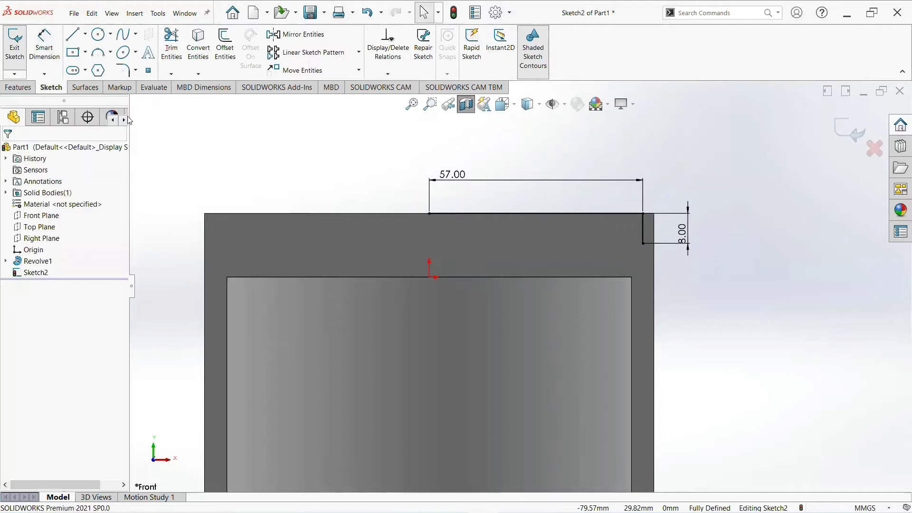
Draw a corner rectangle about 3 mm wide and 4.8 mm high from the vertical line's lower end to the part's outer edge
click(85, 53)
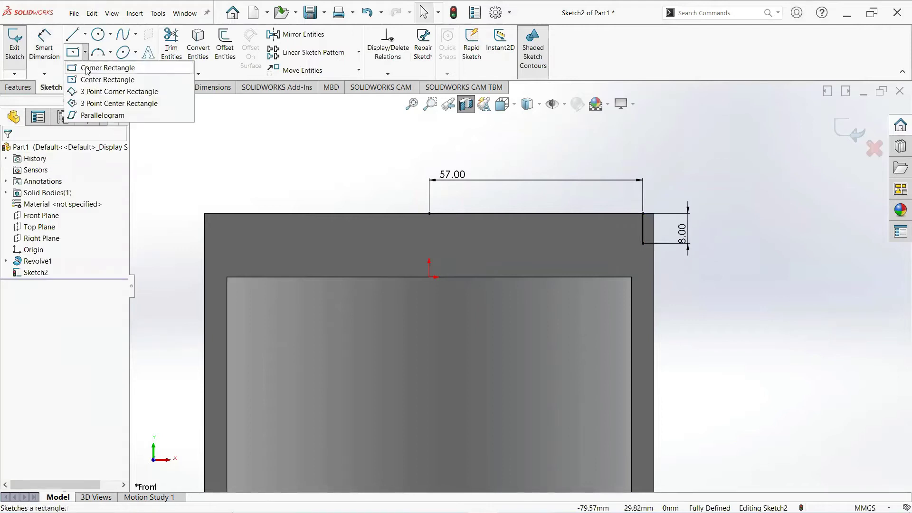
click(87, 68)
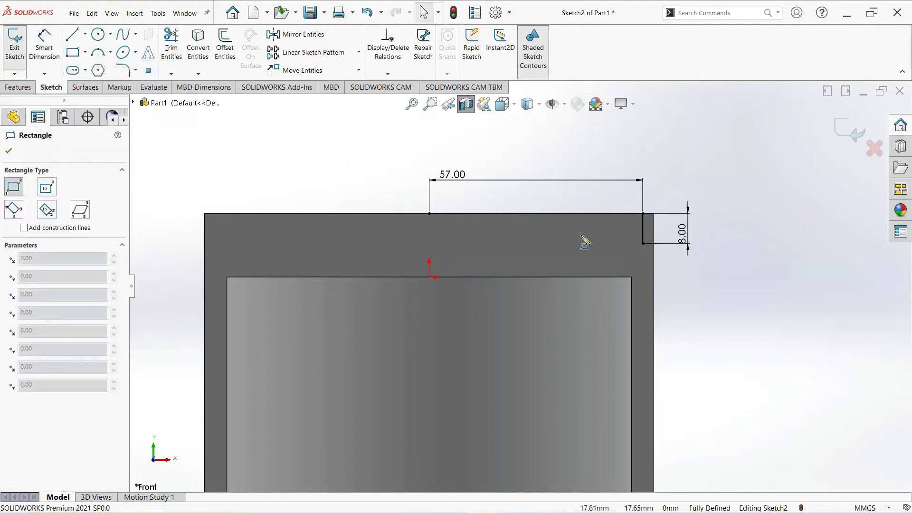
click(643, 244)
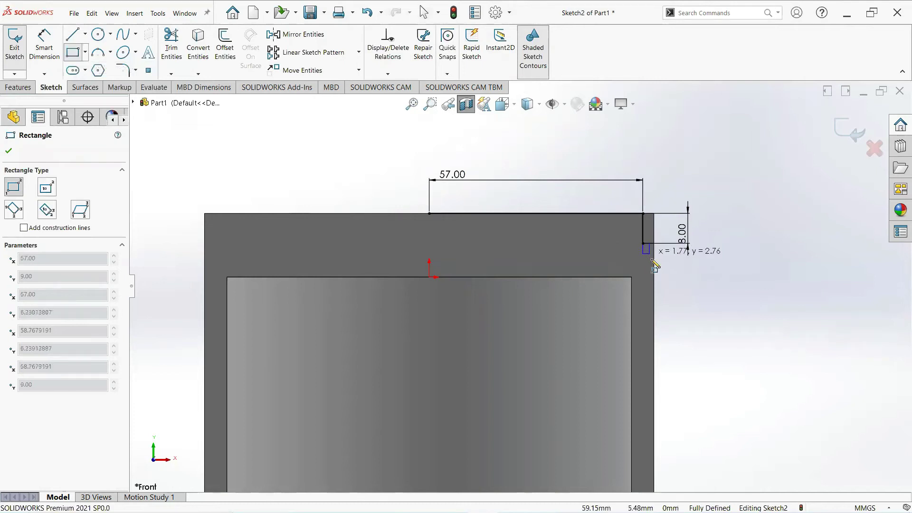
click(654, 261)
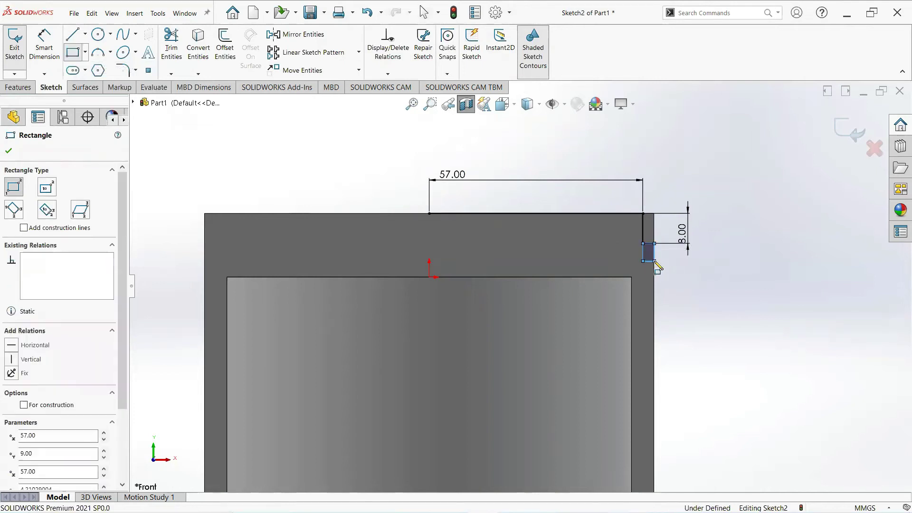
right_click(654, 261)
click(685, 267)
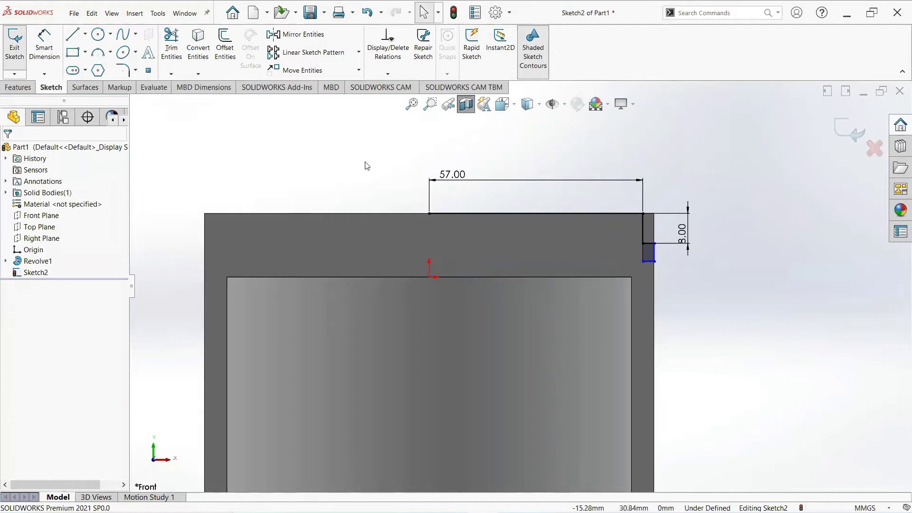
Dimension the small rectangle's height to 3.3 mm
click(45, 56)
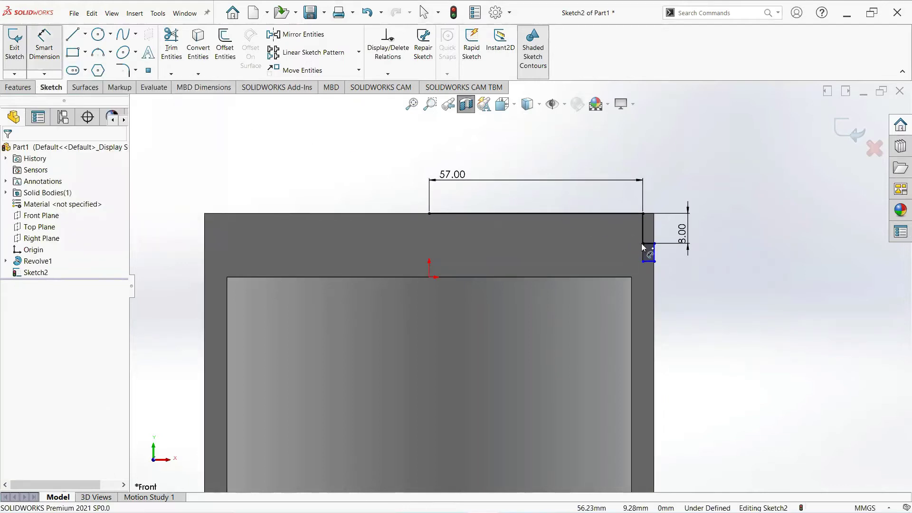
click(660, 255)
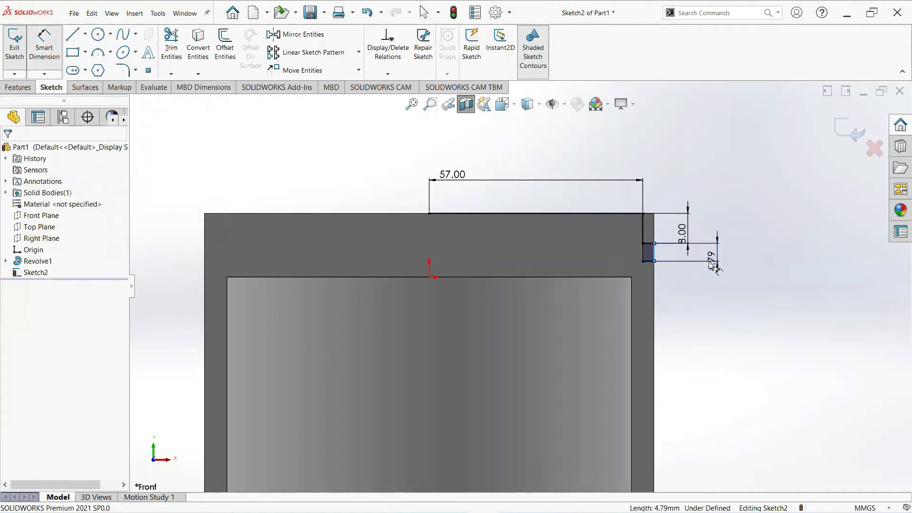
click(710, 262)
text(3.3)
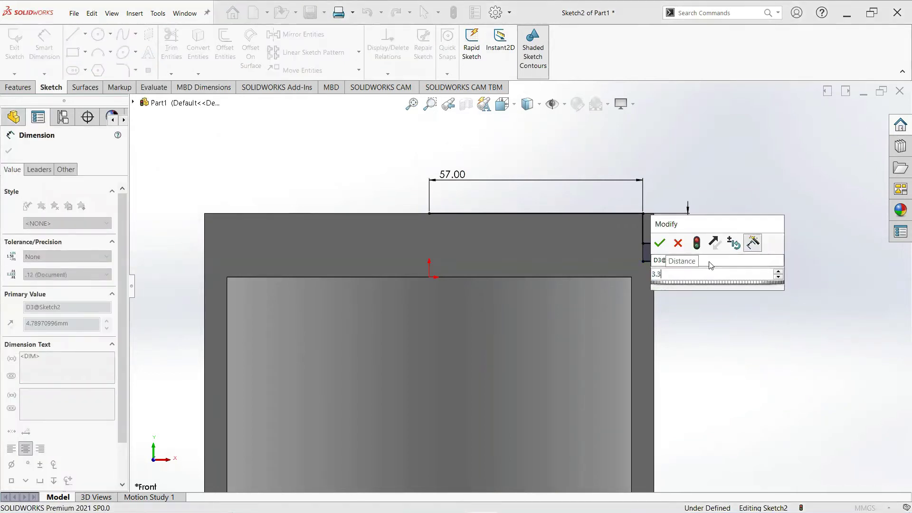
key(Return)
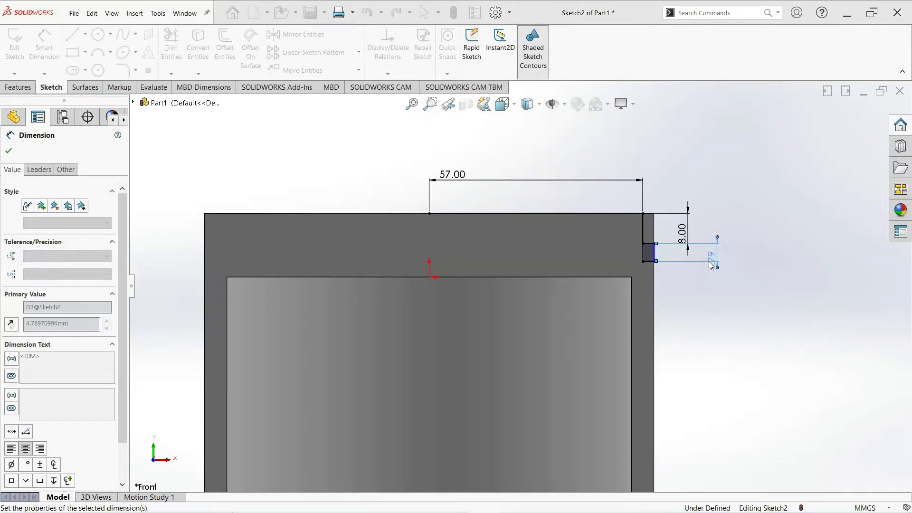
Dimension the small rectangle's width to 3 mm and finish dimensioning
click(650, 244)
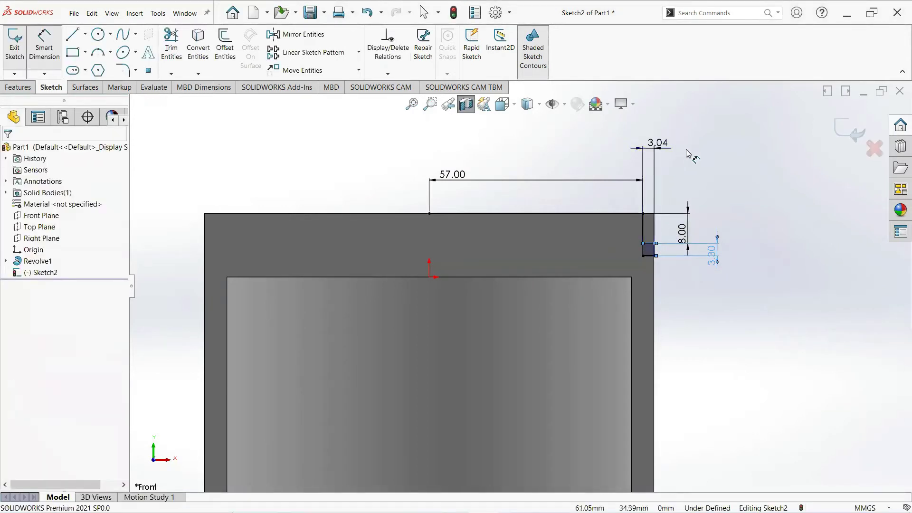
click(658, 151)
text(3)
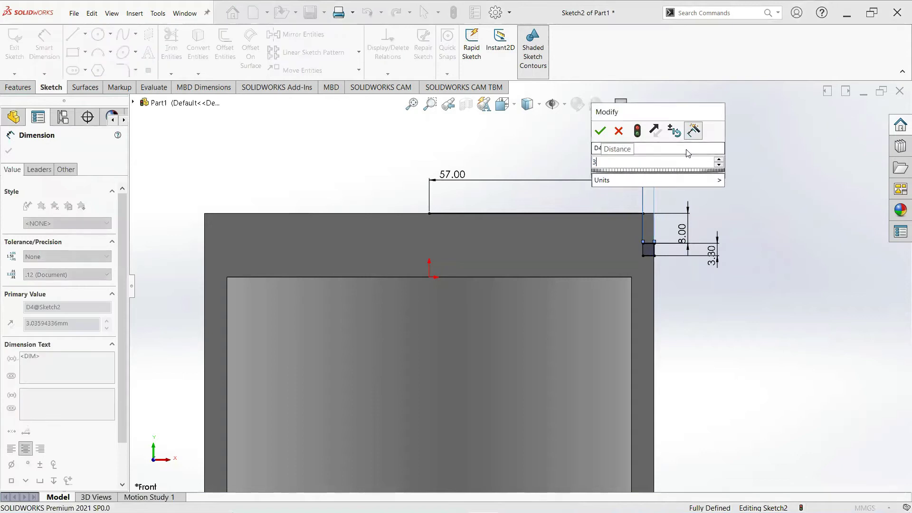
key(Return)
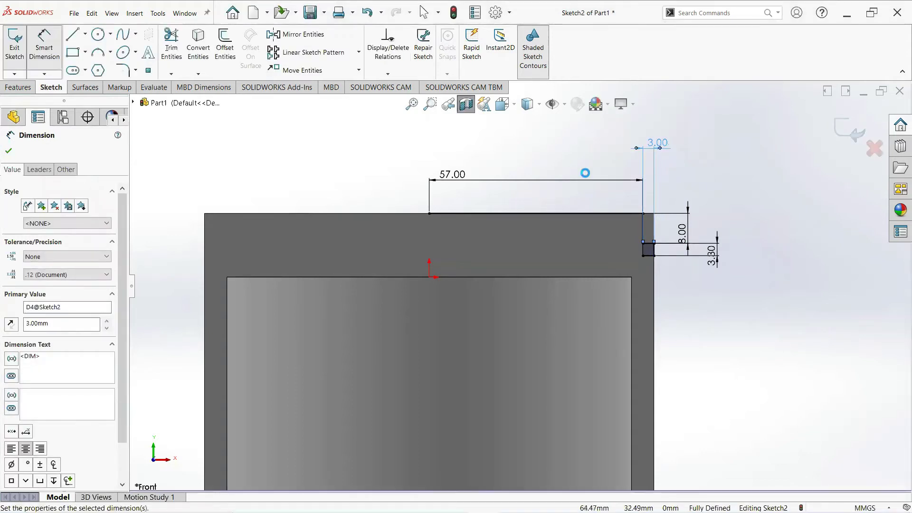
click(9, 151)
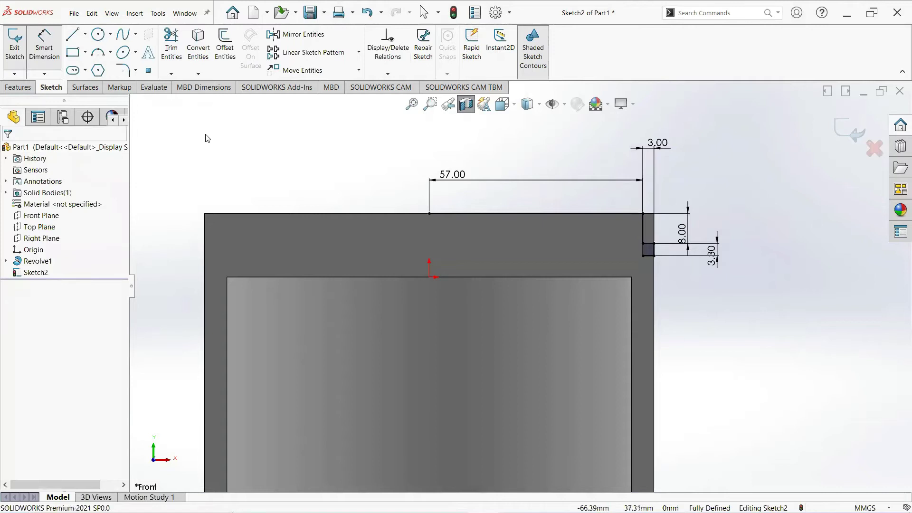
Draw a vertical line about 14 mm long upward from the top edge's midpoint and make it construction geometry
click(74, 34)
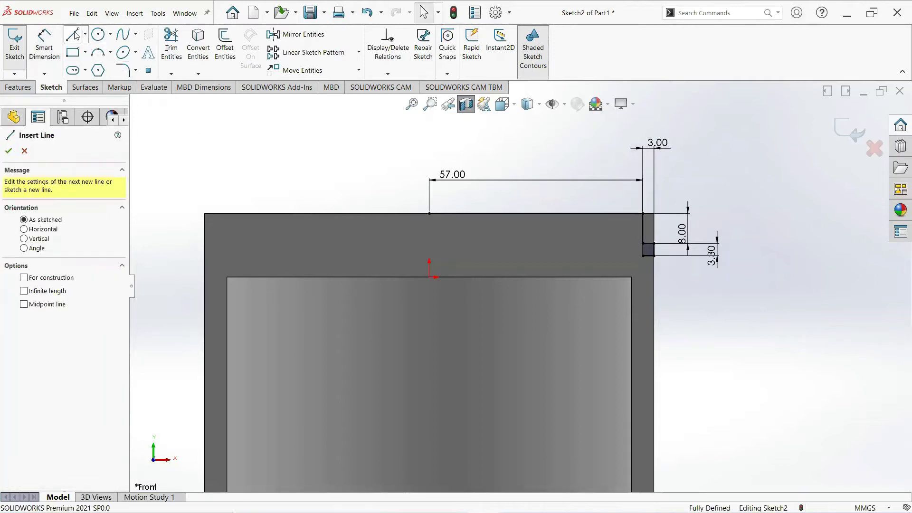
click(429, 214)
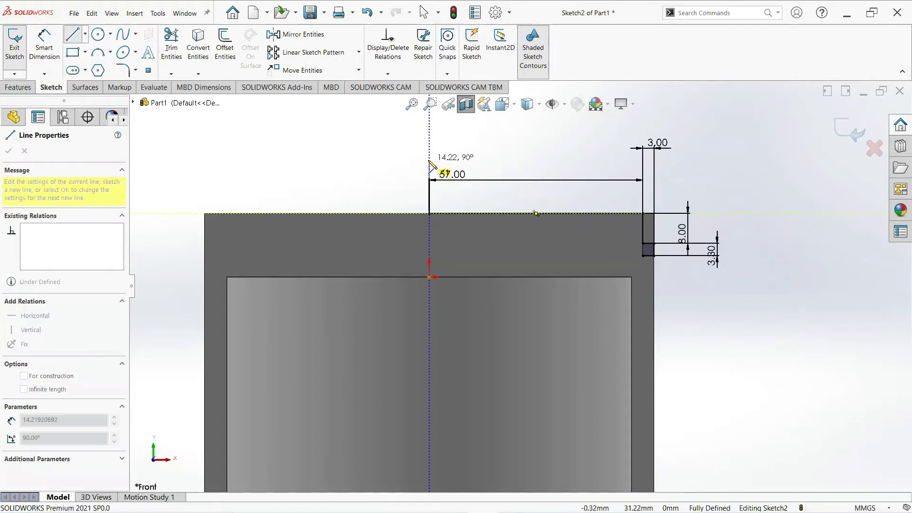
click(429, 160)
right_click(431, 161)
click(455, 167)
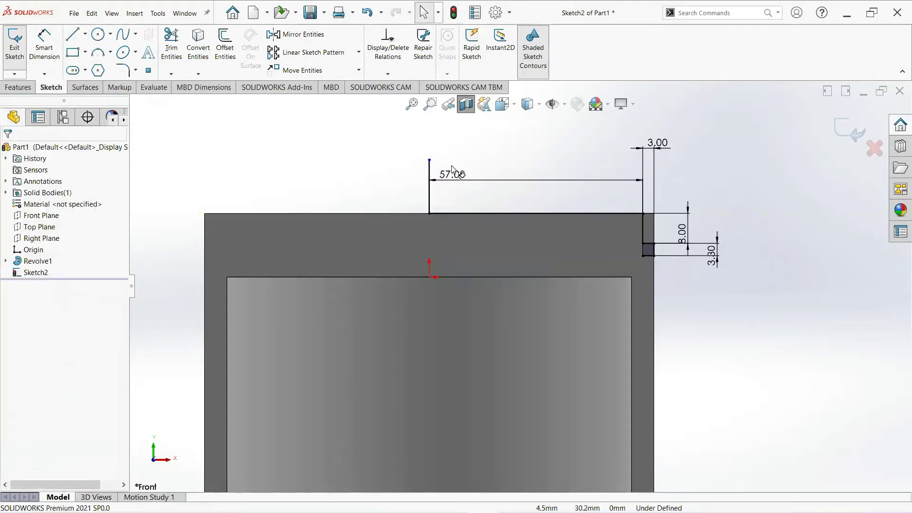
click(452, 171)
click(433, 170)
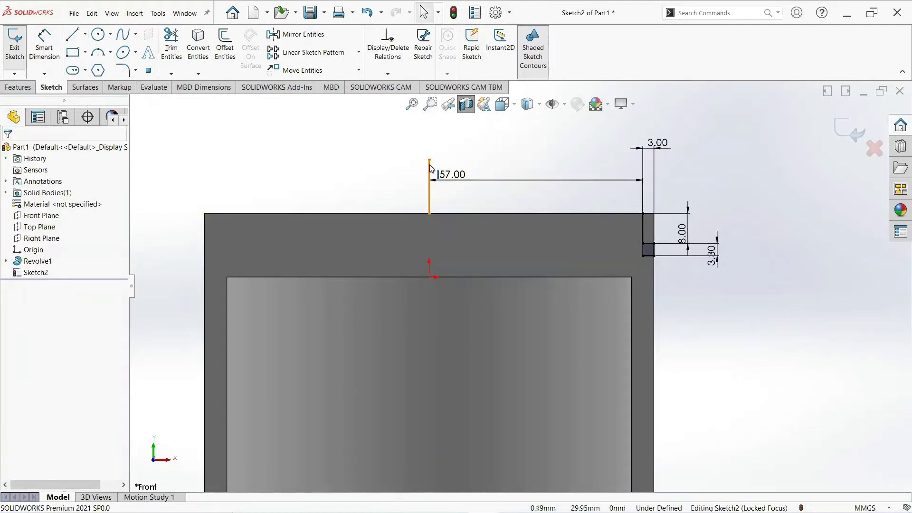
click(430, 167)
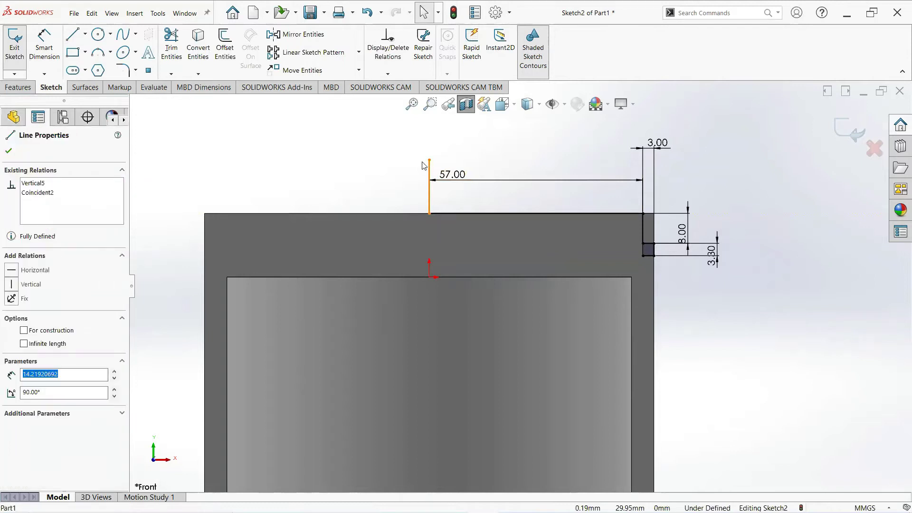
click(23, 331)
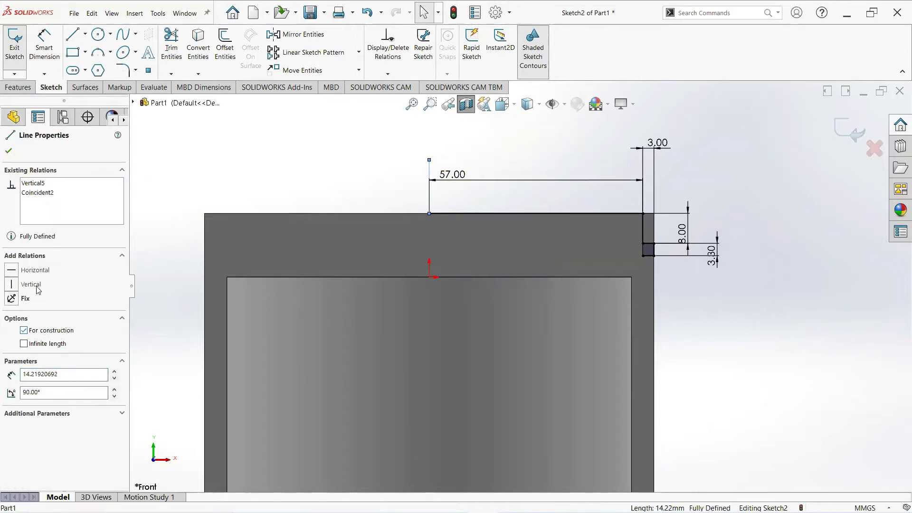
click(8, 152)
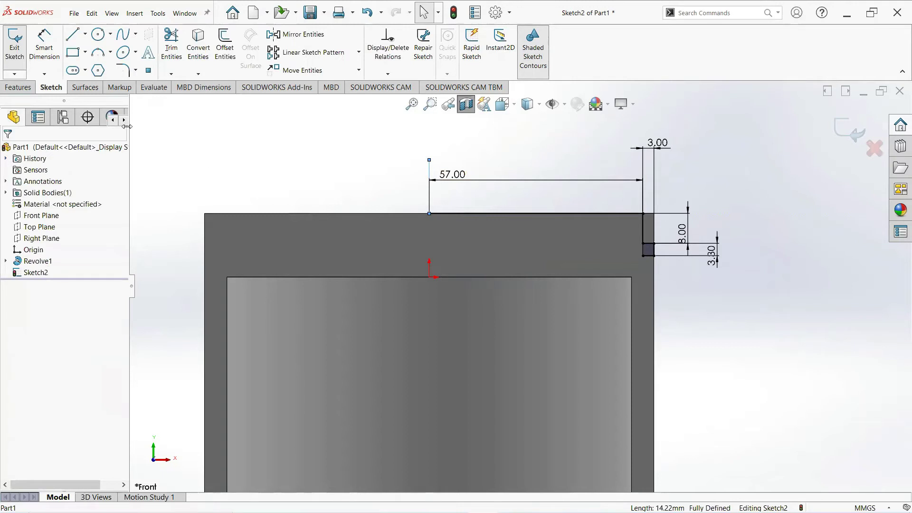
Cut the groove into the outer wall by revolving the small rectangle 360 degrees about the vertical construction line
click(19, 87)
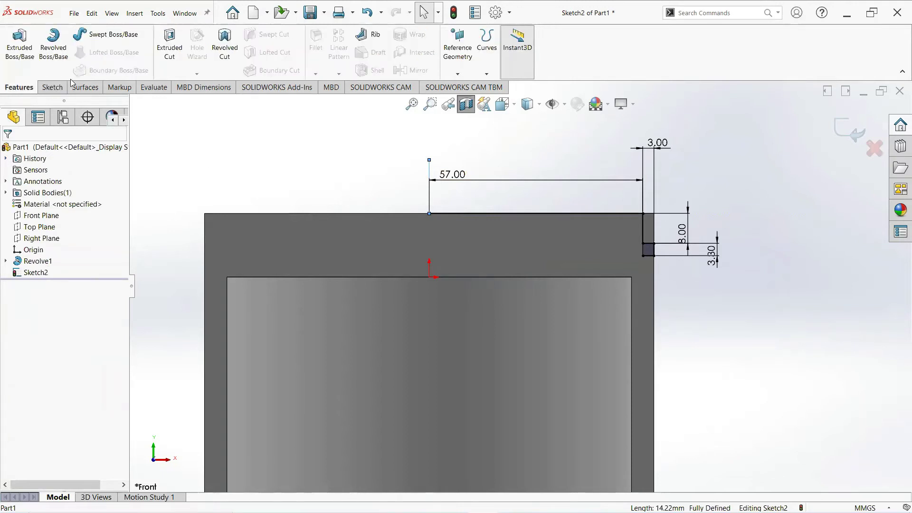
click(224, 45)
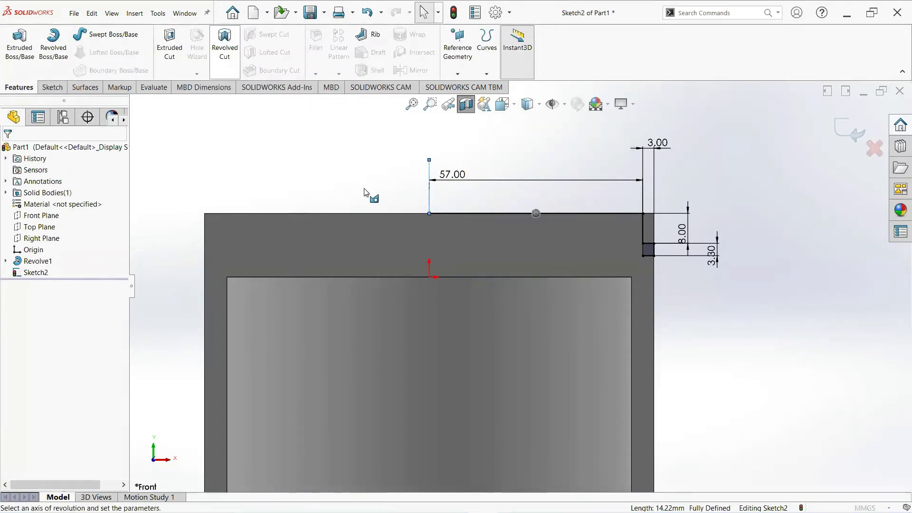
click(649, 253)
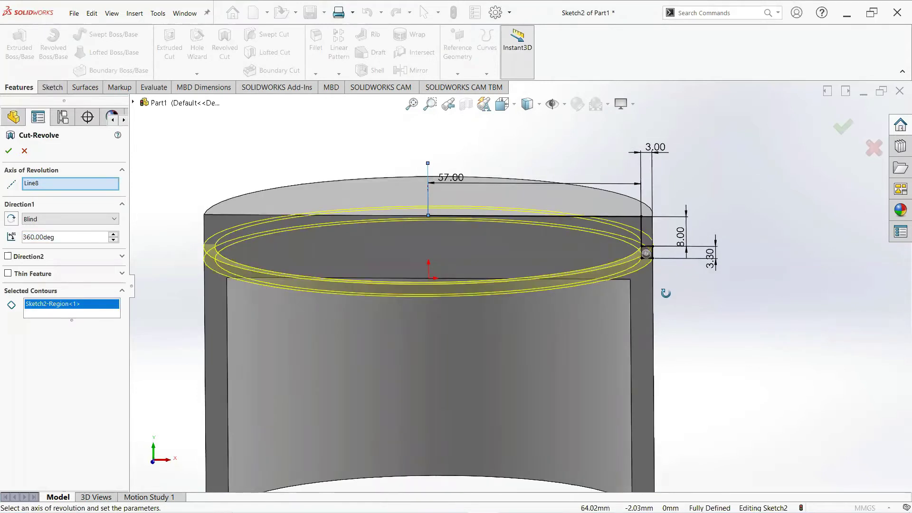
click(8, 151)
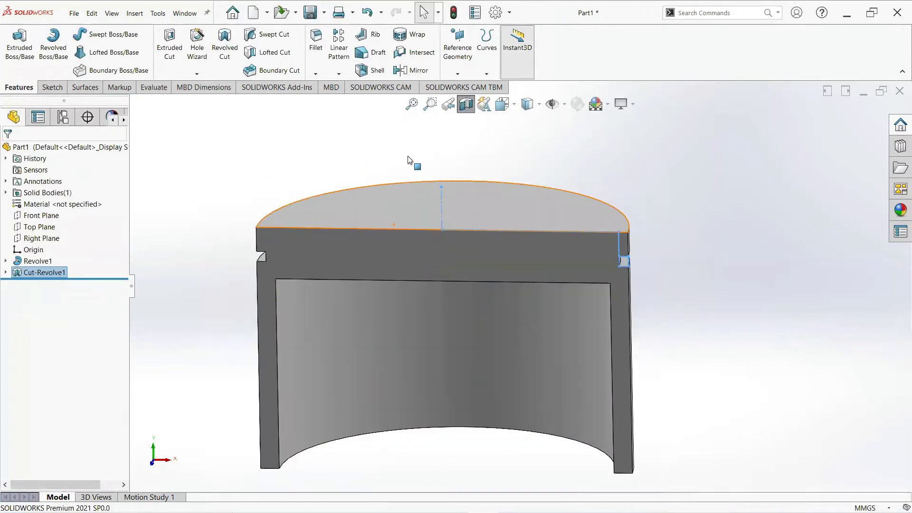
click(411, 160)
Turn off the section view to show the whole cylindrical part
middle_drag(520, 198, 512, 182)
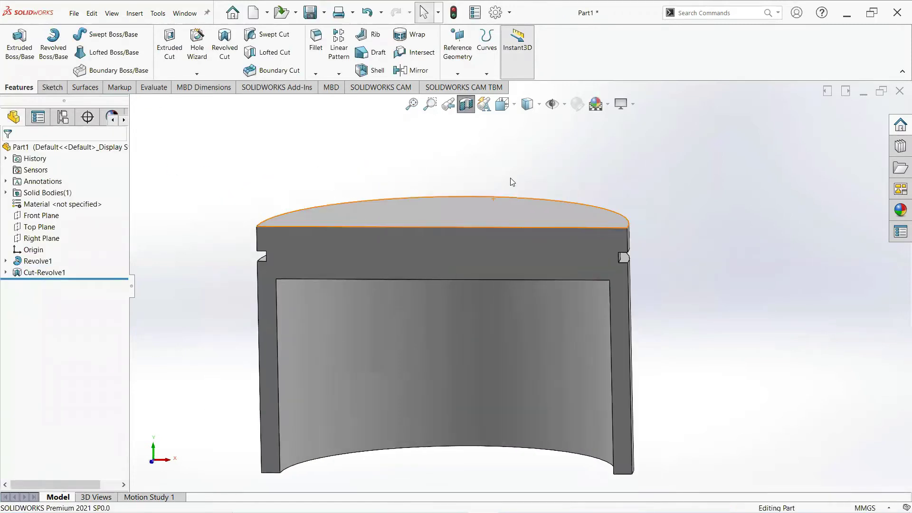
click(458, 122)
middle_drag(447, 177, 346, 198)
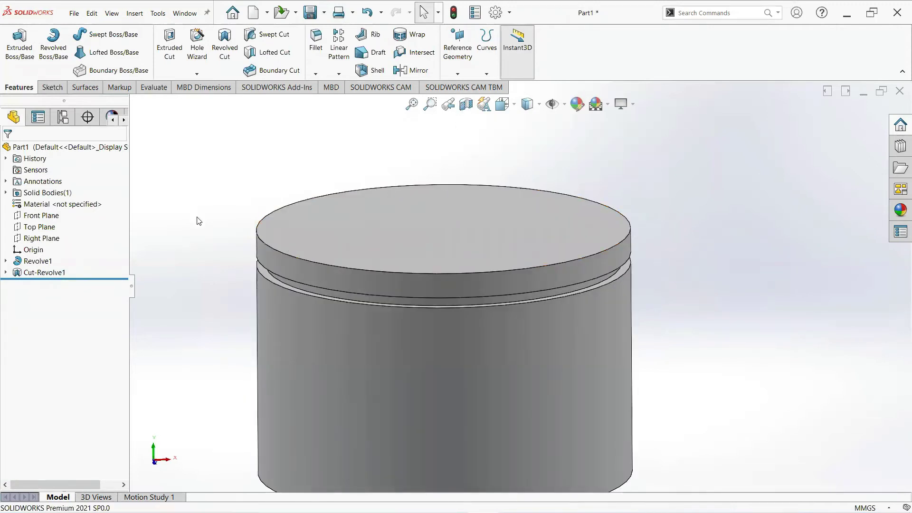
Create a reference axis at the intersection of the Front Plane and the Right Plane
click(58, 219)
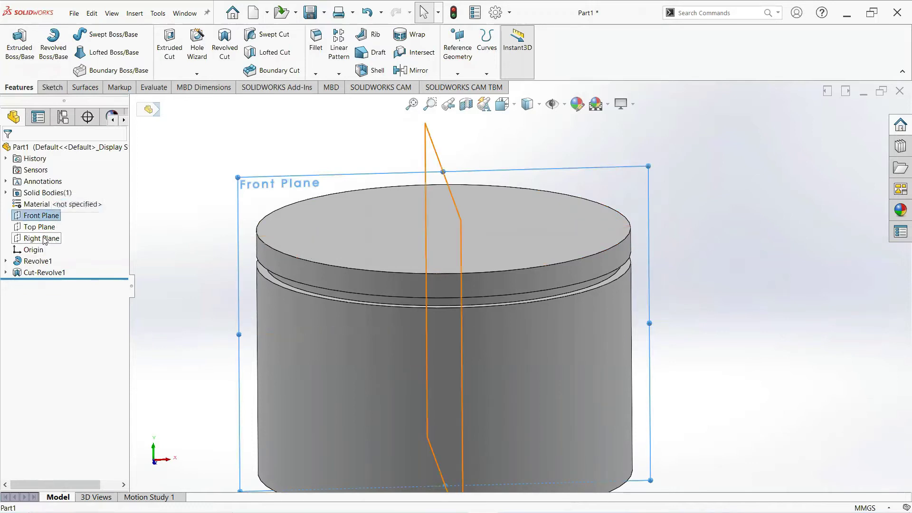
ctrl+click(44, 238)
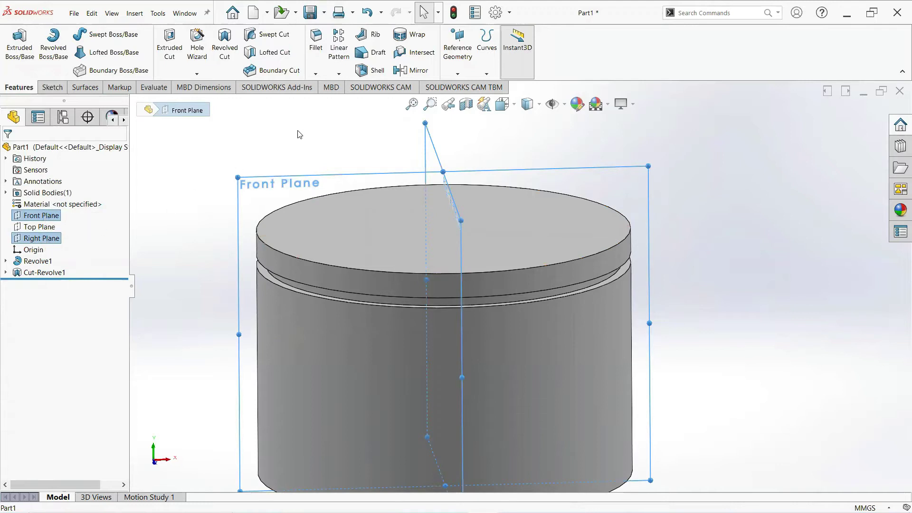
click(457, 67)
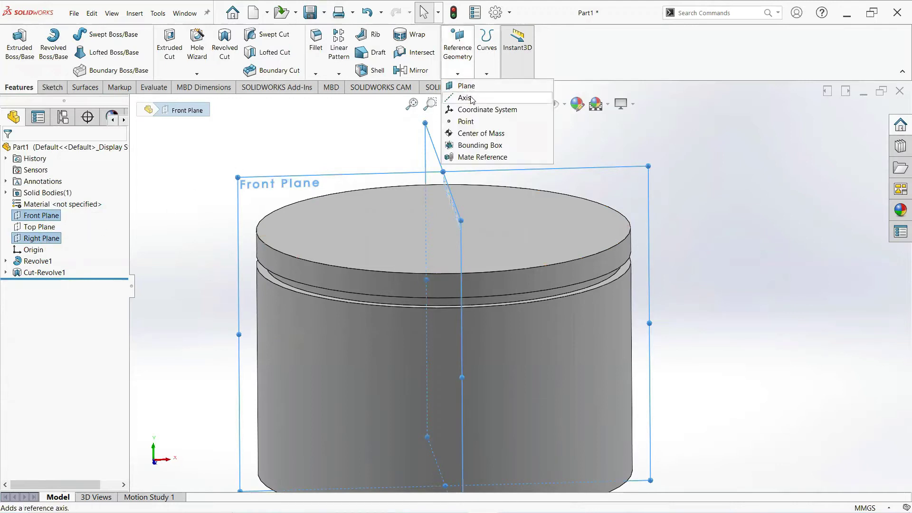
click(465, 98)
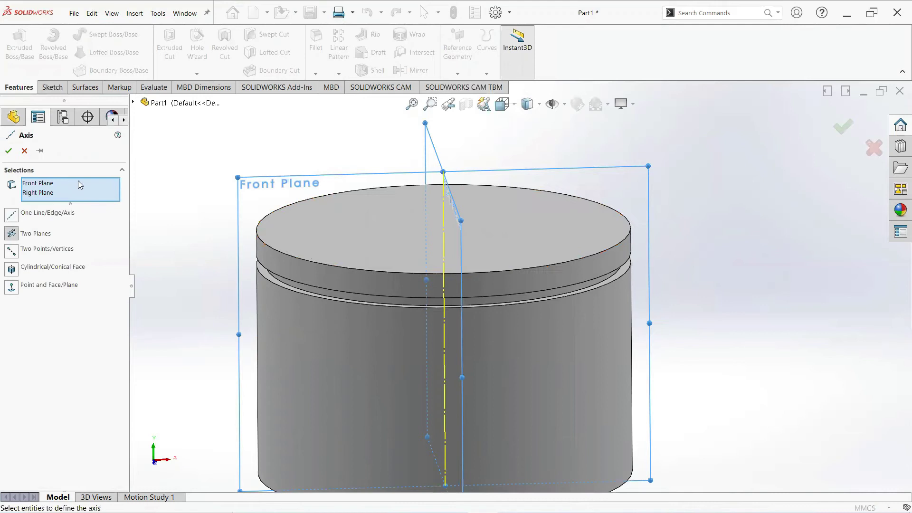
click(9, 150)
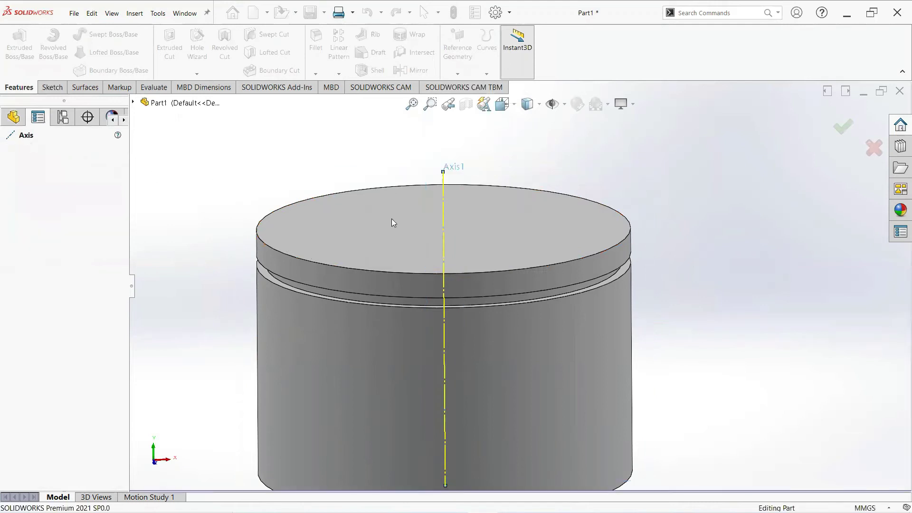
Linear-pattern the revolved groove cut down along the reference axis with 3 instances spaced 7 mm apart
scroll(403, 219, up, 2)
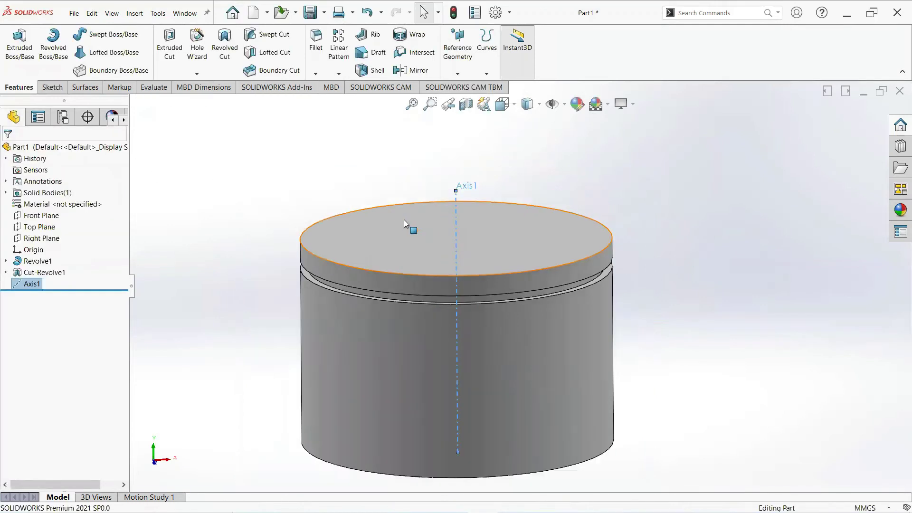
click(338, 74)
click(347, 87)
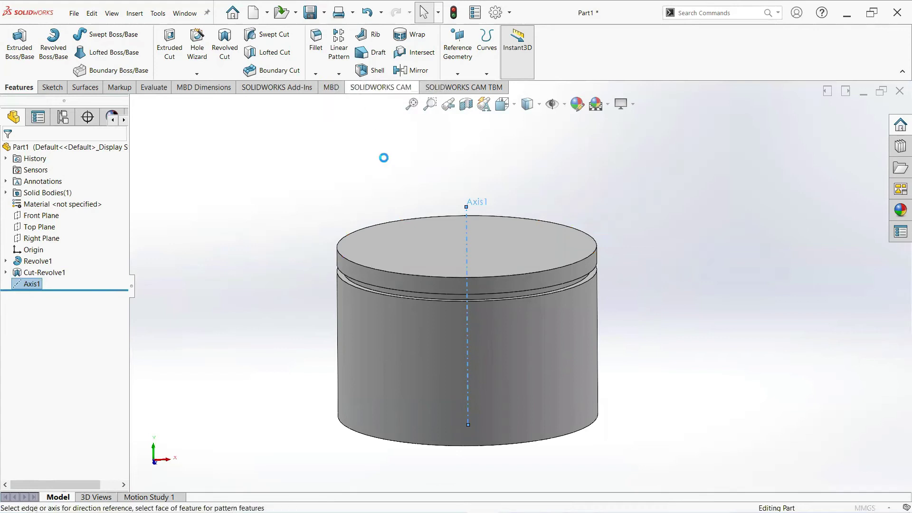
middle_drag(416, 267, 414, 252)
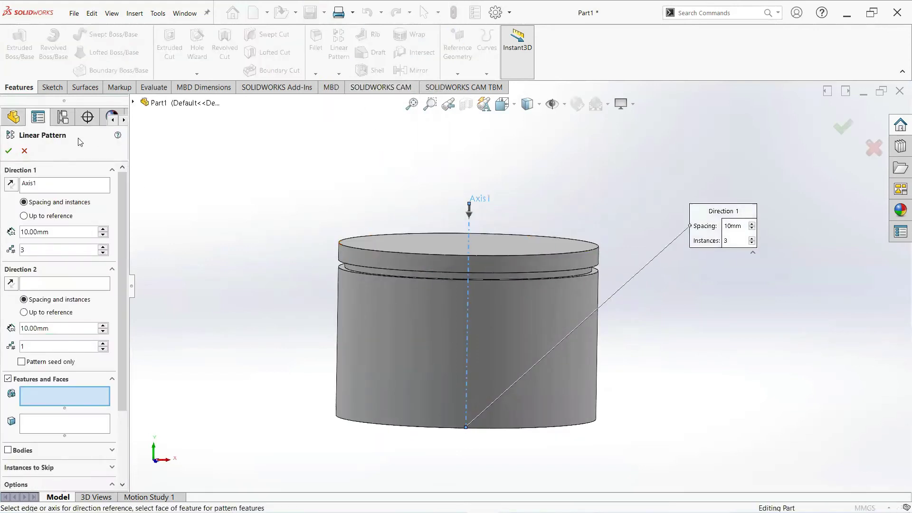
click(134, 103)
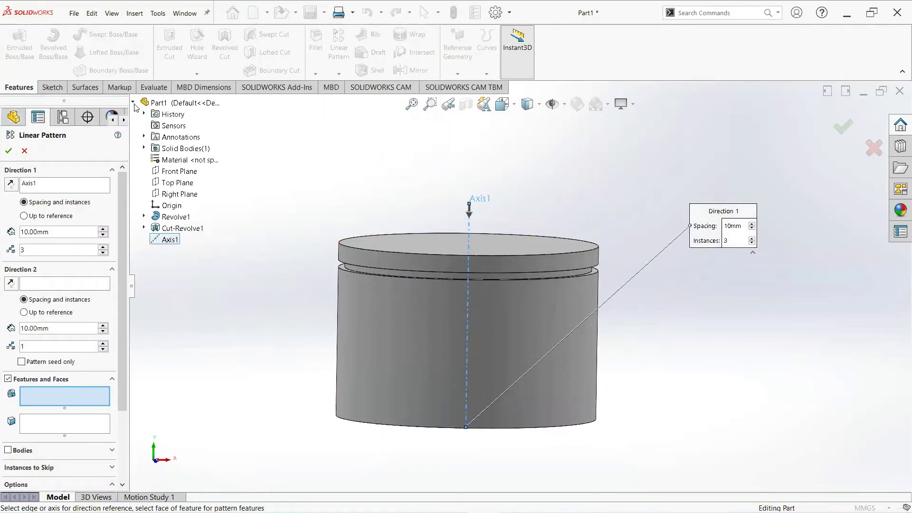
click(185, 229)
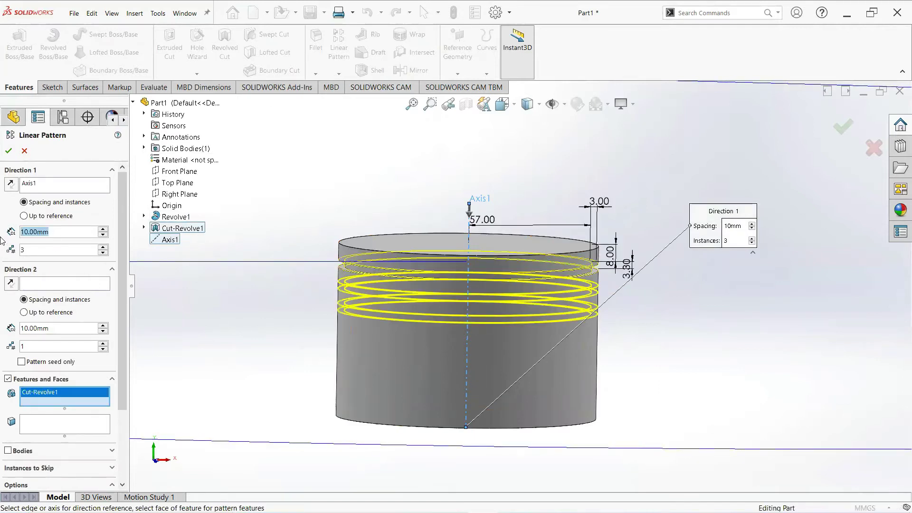
text(7)
key(Return)
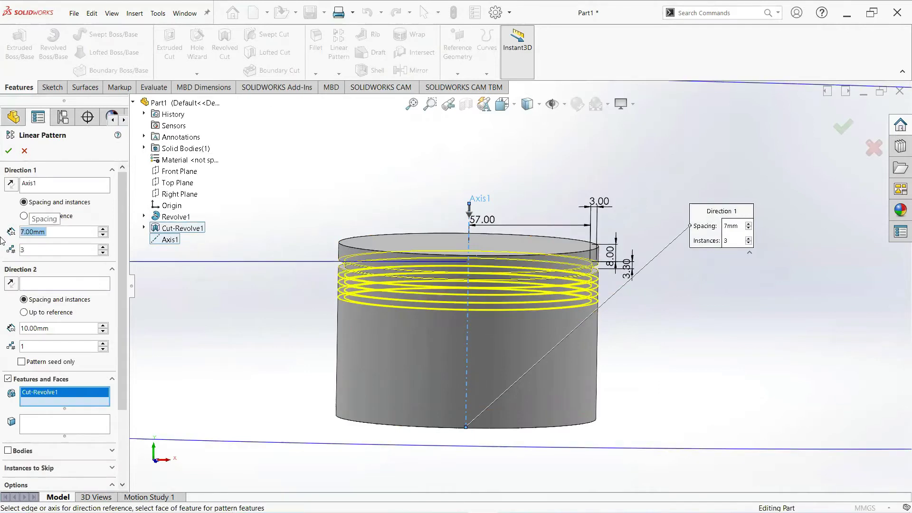
click(32, 250)
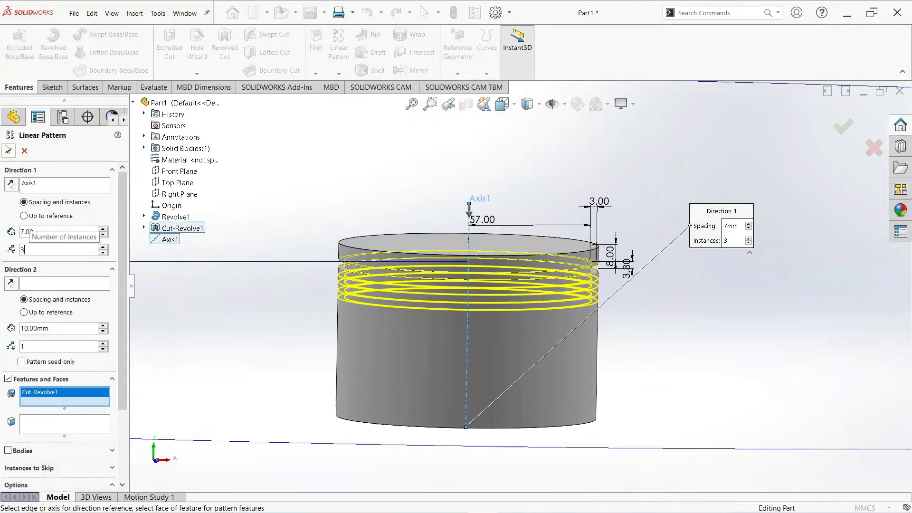
key(Return)
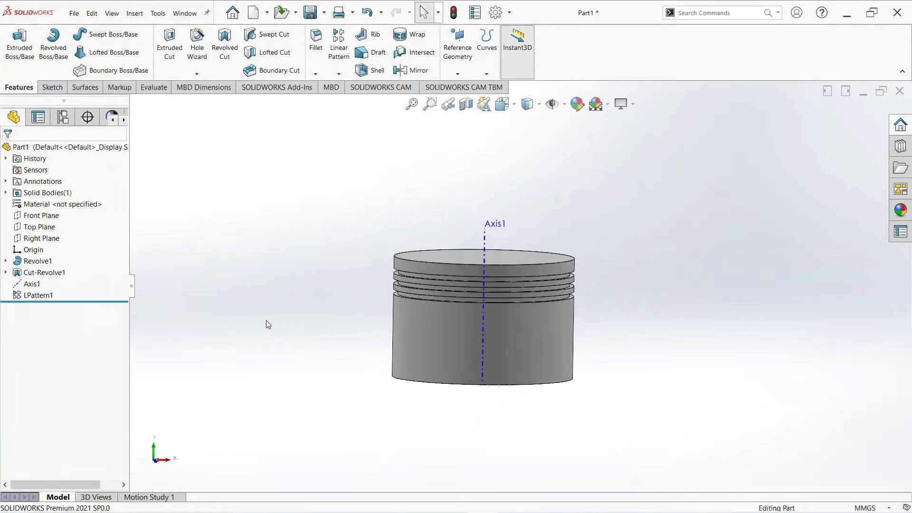
Sketch a center rectangle about 62 mm wide and 90 mm high on the Front Plane, centred on the part's bottom edge midpoint
right_click(47, 217)
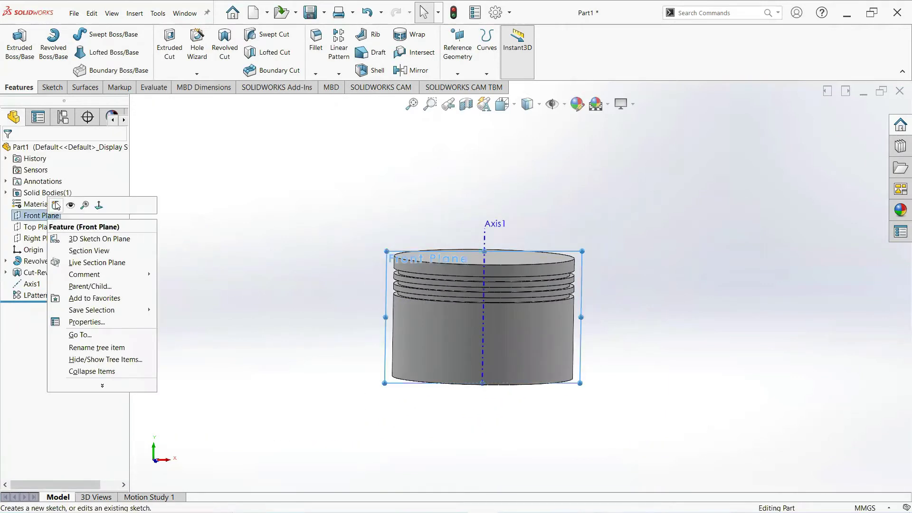
click(55, 204)
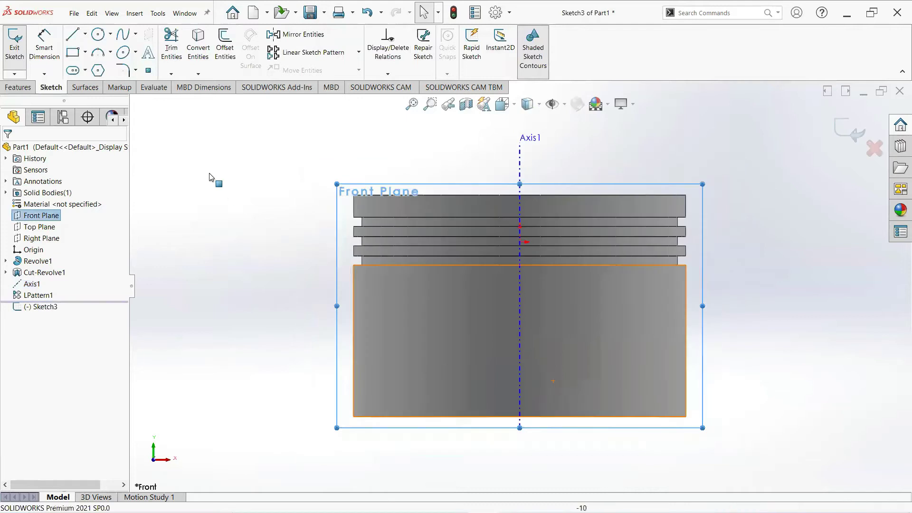
click(85, 53)
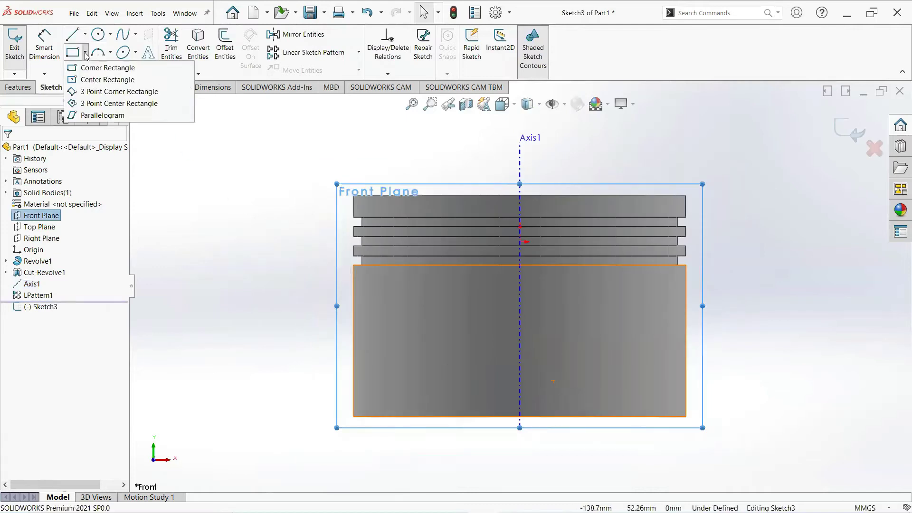
click(94, 80)
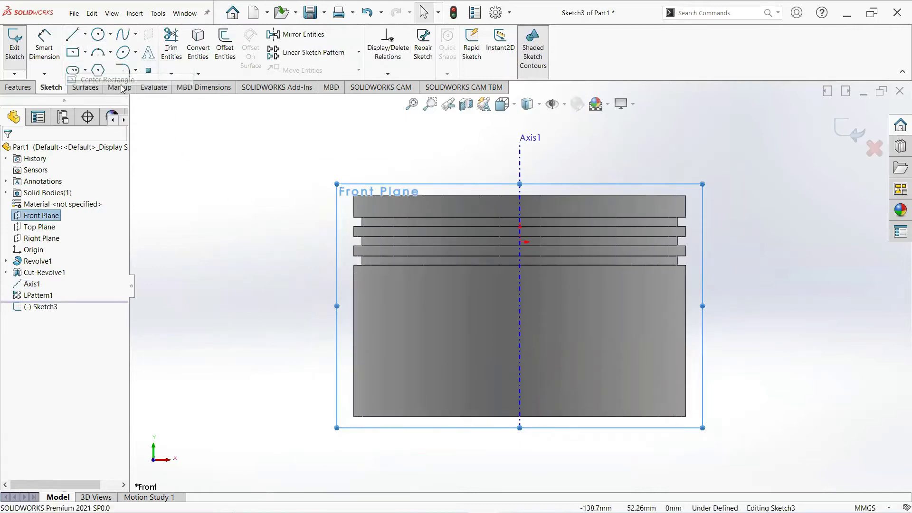
click(519, 417)
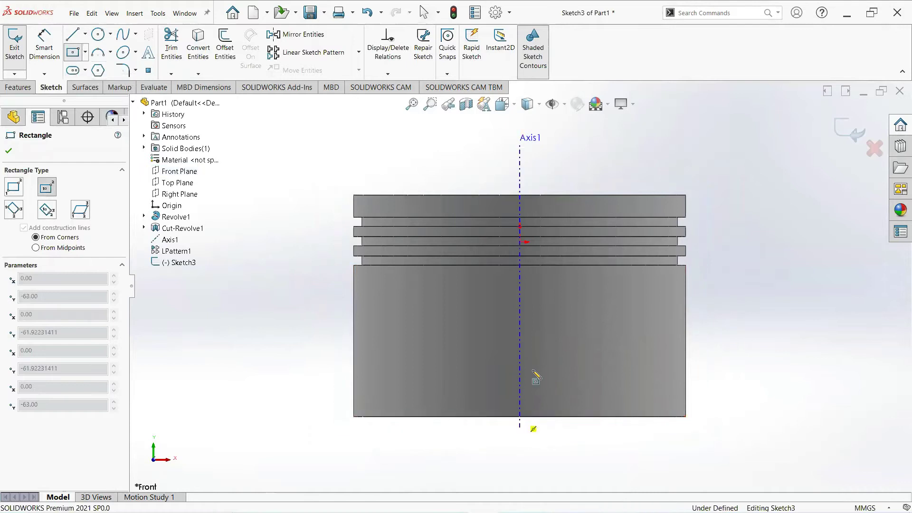
click(608, 291)
right_click(608, 293)
click(613, 387)
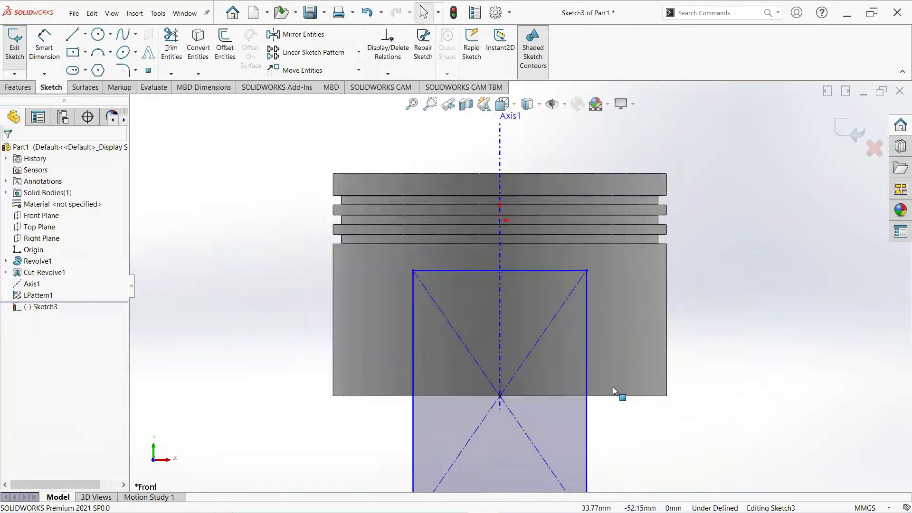
Dimension the center rectangle's width to 72 mm
click(45, 51)
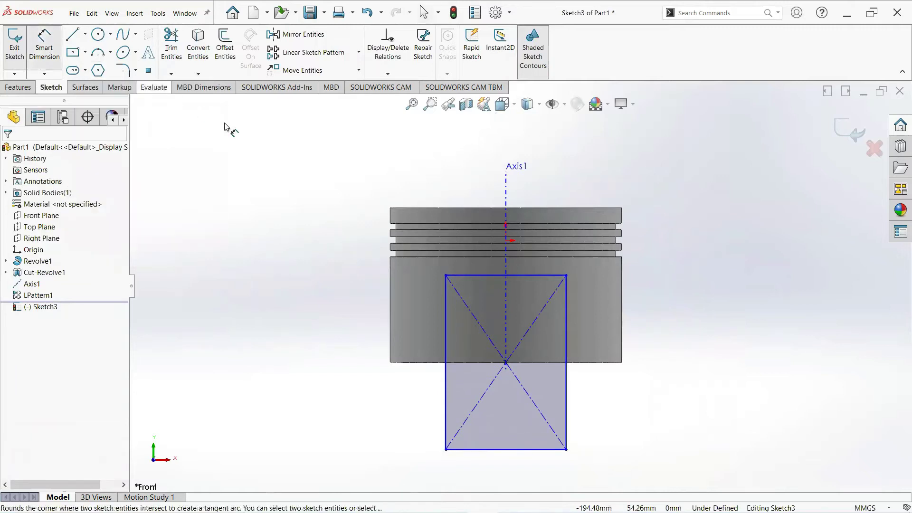
click(482, 276)
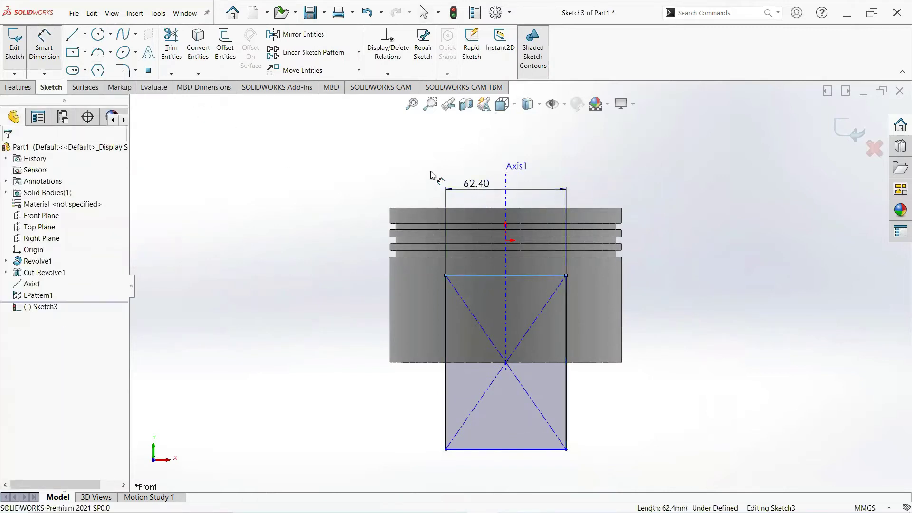
click(503, 185)
text(72)
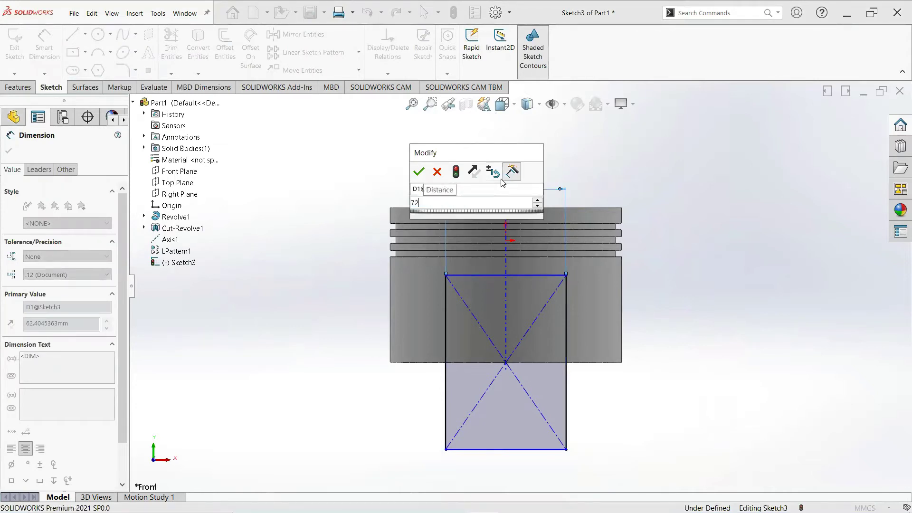
key(Return)
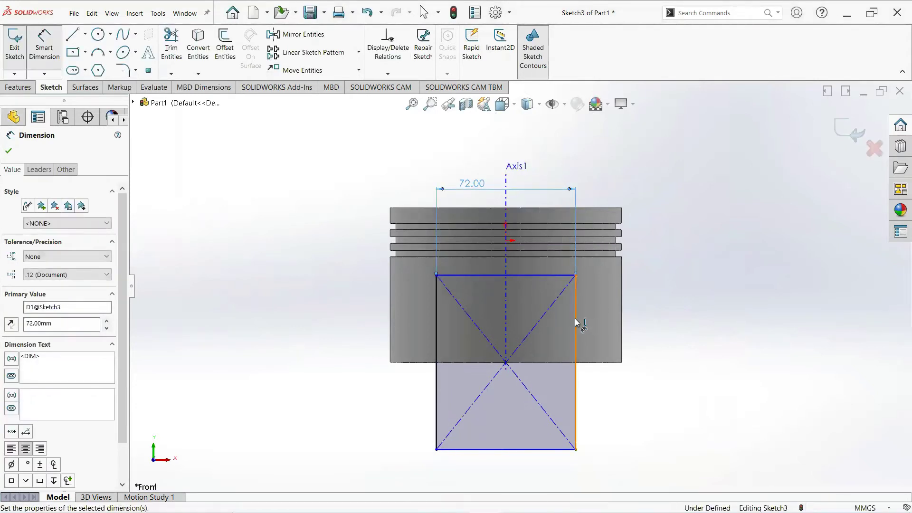
Dimension the center rectangle's height to 86 mm and finish dimensioning
click(576, 323)
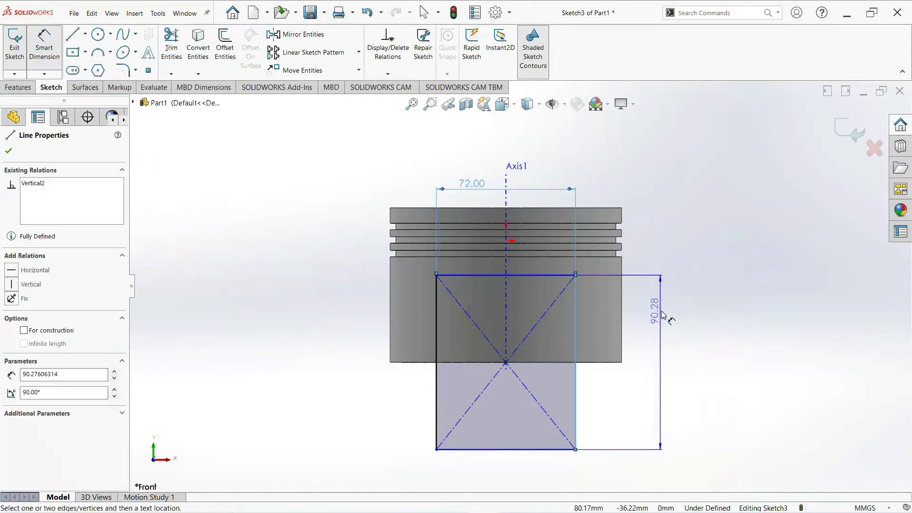
click(776, 331)
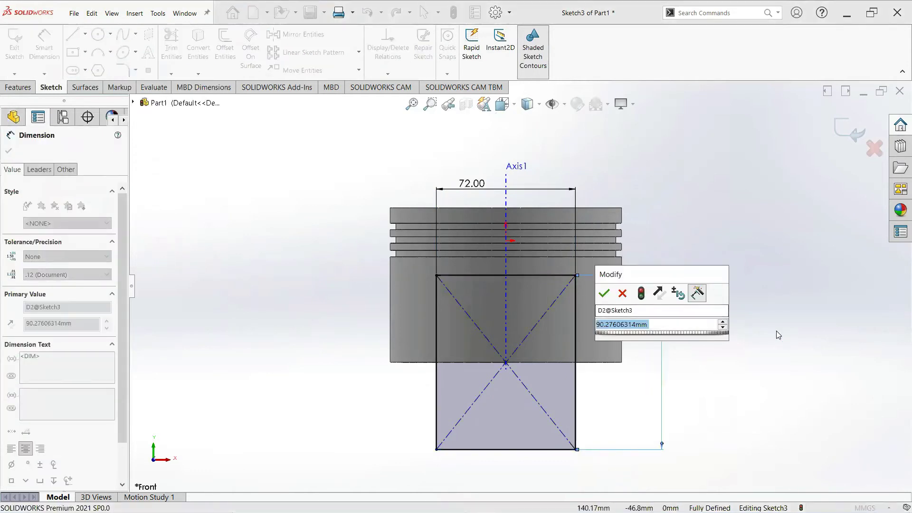
text(=)
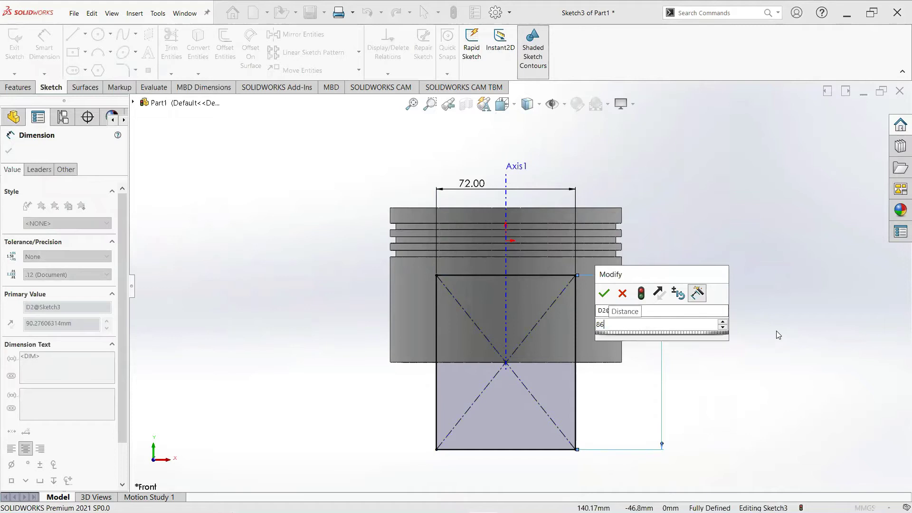
key(Escape)
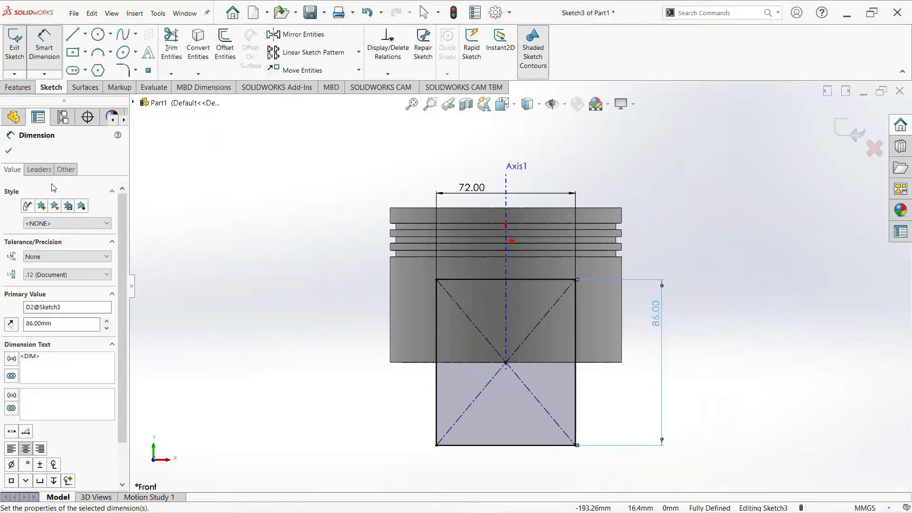
click(9, 154)
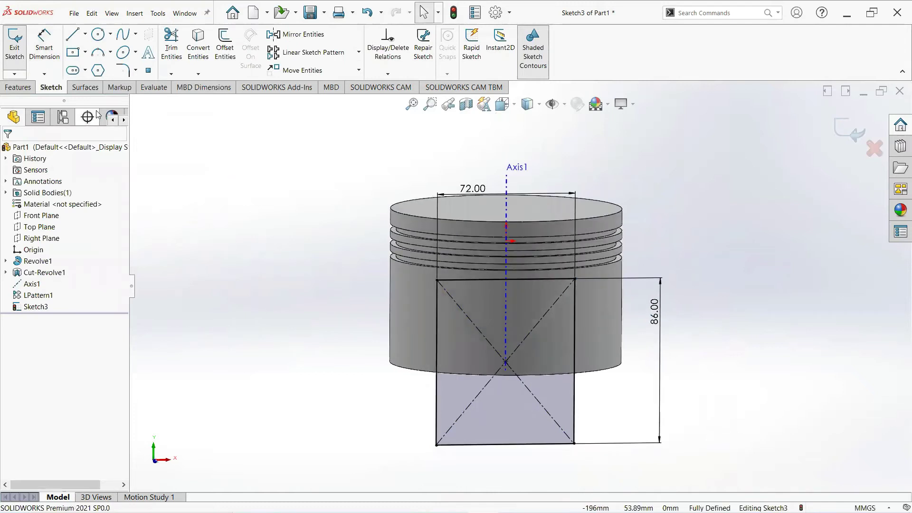
Cut-extrude the 72 by 86 mm rectangle 122 mm in both directions through the lower skirt
click(18, 87)
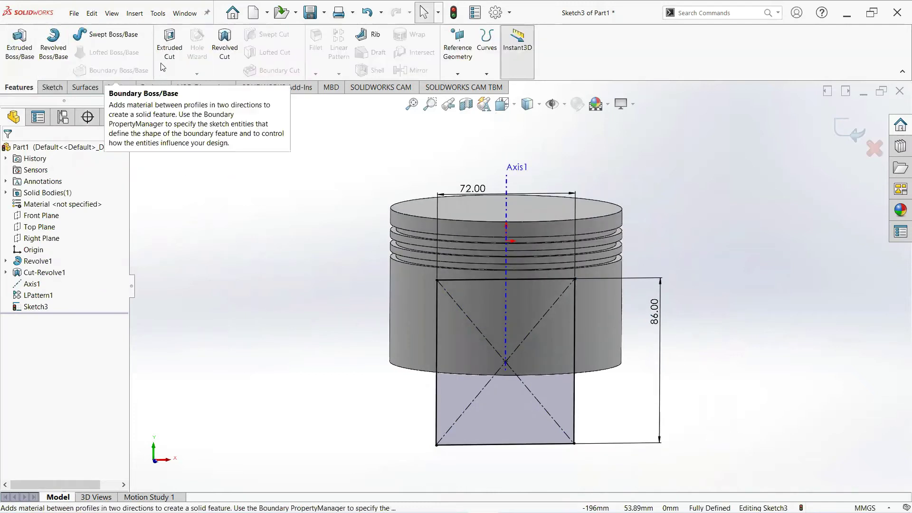
click(170, 45)
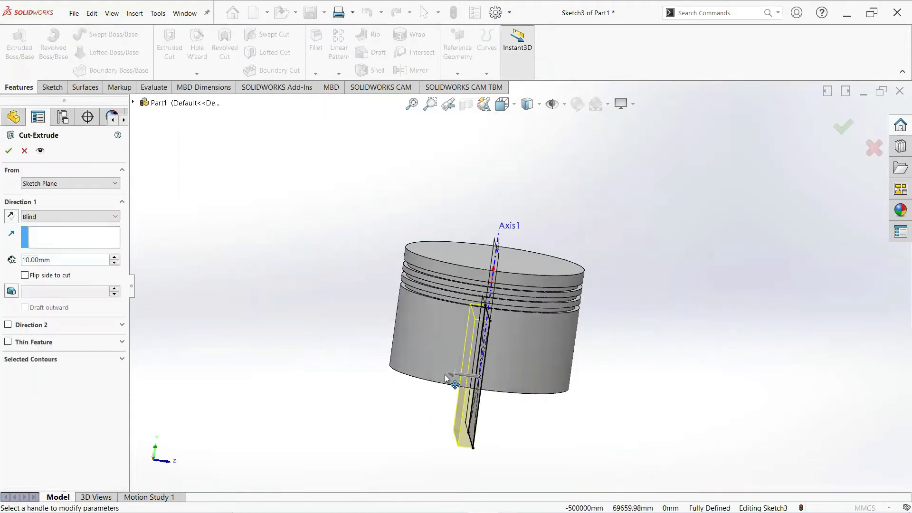
drag(447, 377, 285, 354)
drag(507, 388, 658, 397)
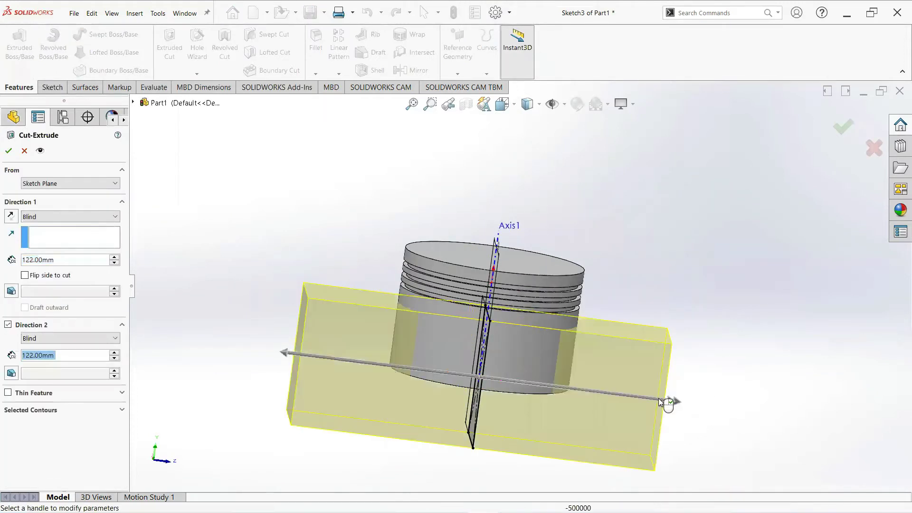
middle_drag(658, 398, 259, 309)
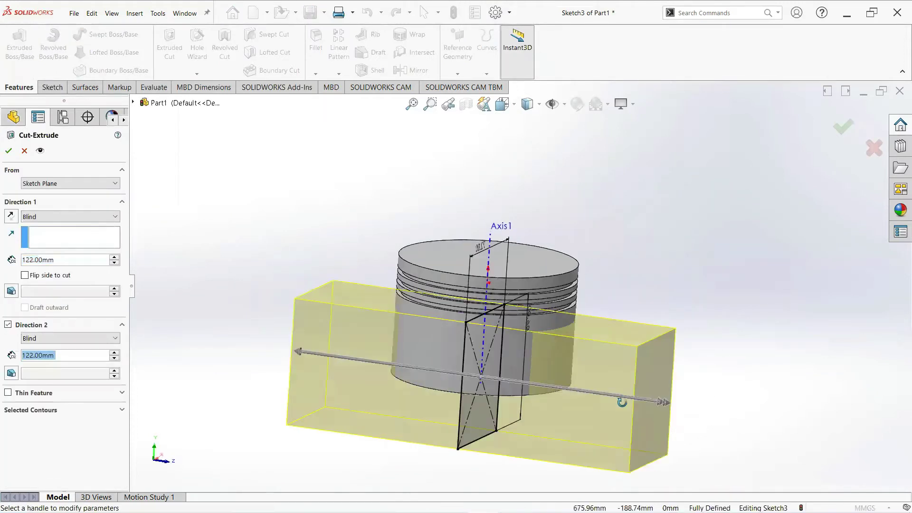
click(9, 152)
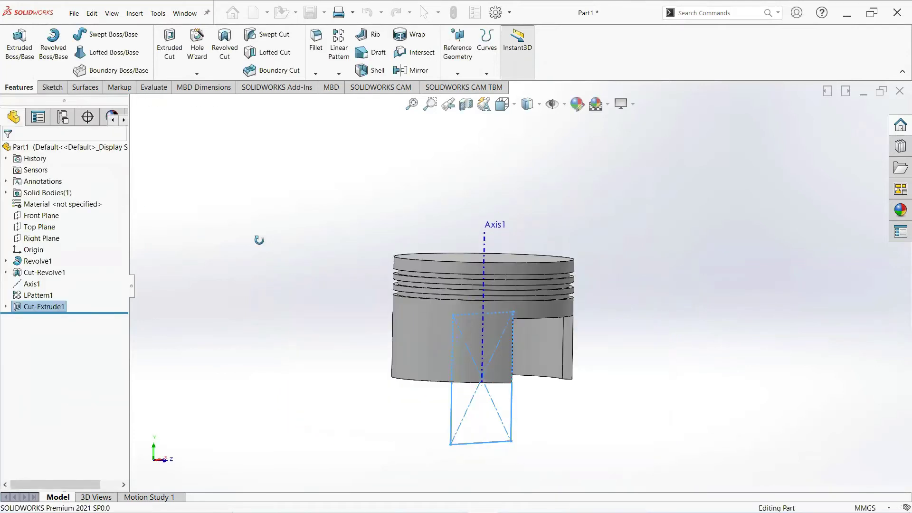
Fillet the four upper corner edges of the two skirt cutouts with a 25 mm radius
mouse_move(259, 240)
middle_down()
mouse_move(693, 326)
mouse_move(525, 358)
mouse_move(543, 334)
mouse_move(543, 309)
mouse_move(468, 303)
middle_up()
scroll(430, 299, down, 2)
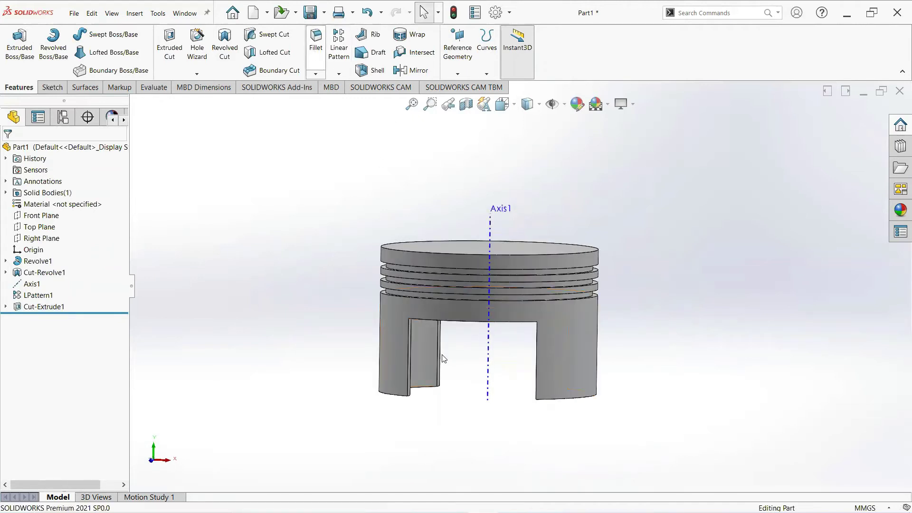
middle_drag(439, 354, 421, 274)
scroll(421, 266, down, 4)
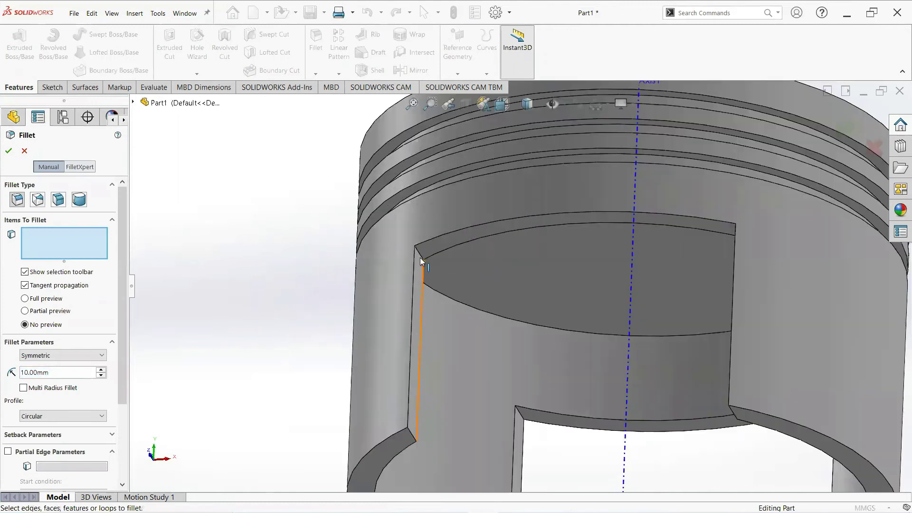
click(419, 252)
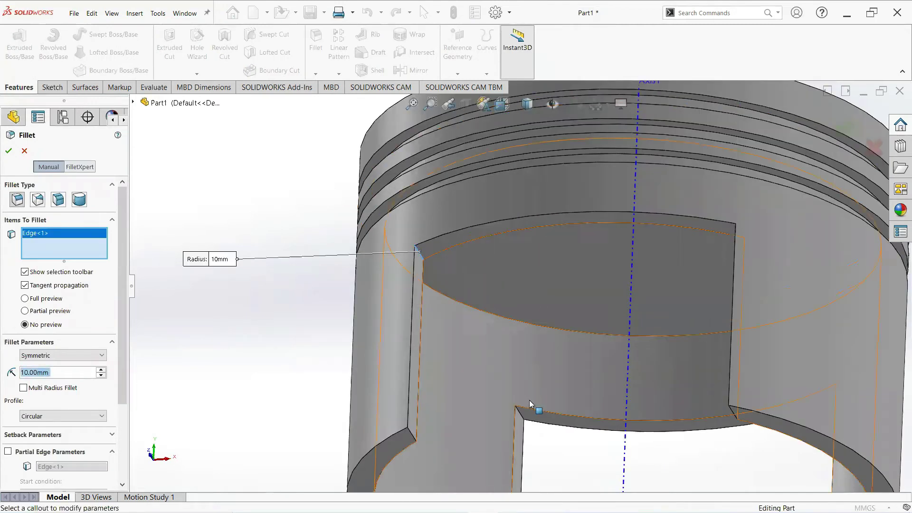
click(521, 417)
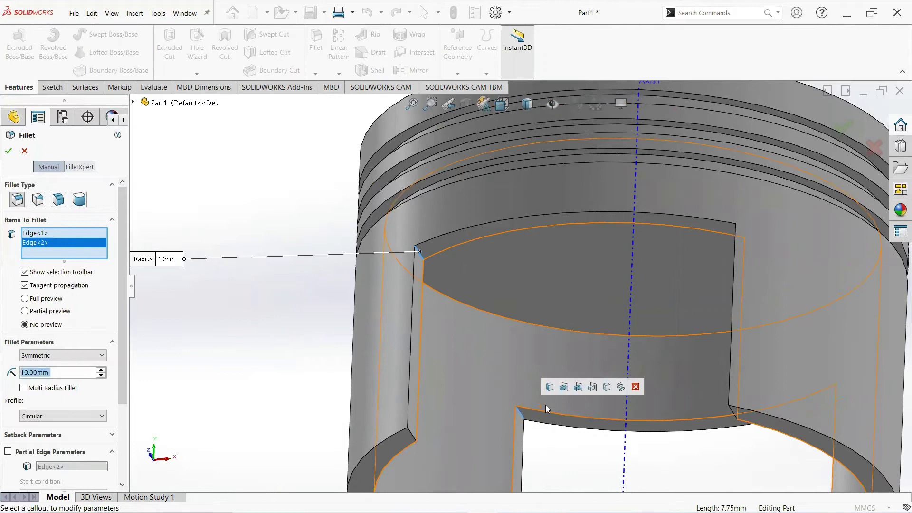
scroll(545, 404, up, 5)
middle_drag(578, 380, 621, 383)
scroll(594, 342, down, 4)
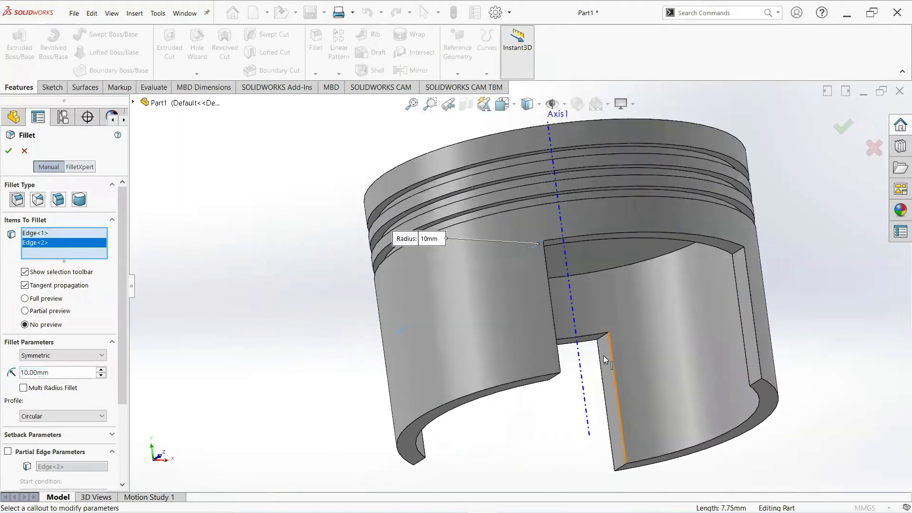
click(594, 331)
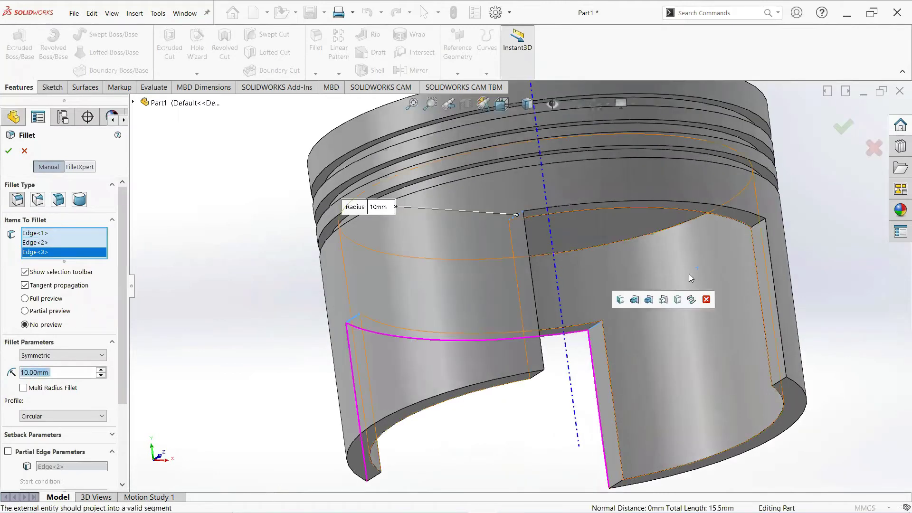
click(759, 228)
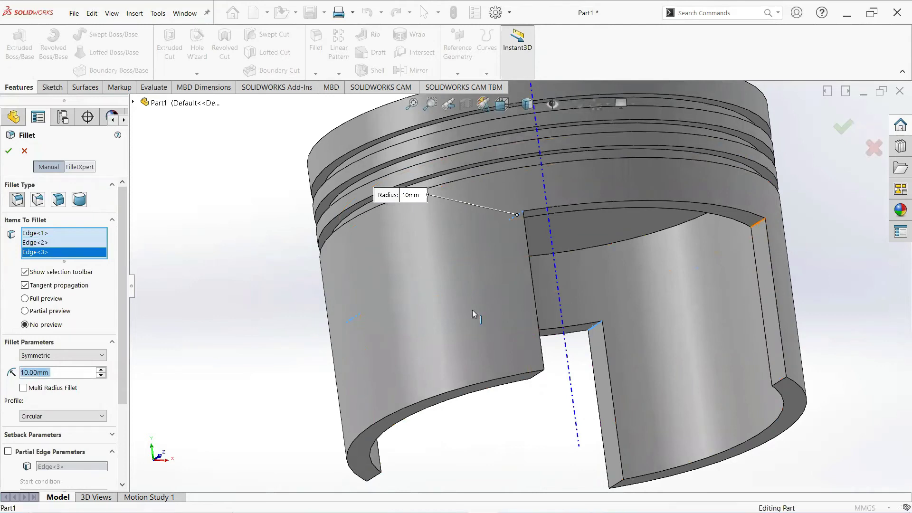
text(25)
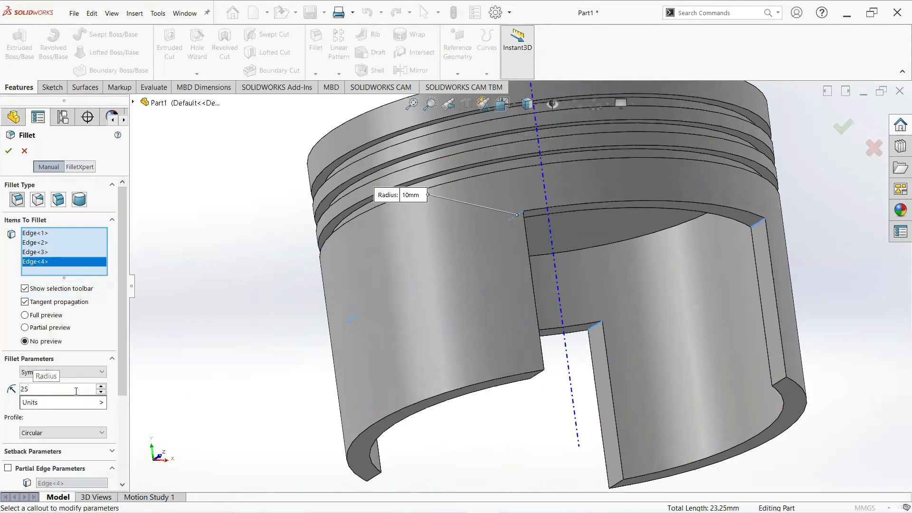
key(Return)
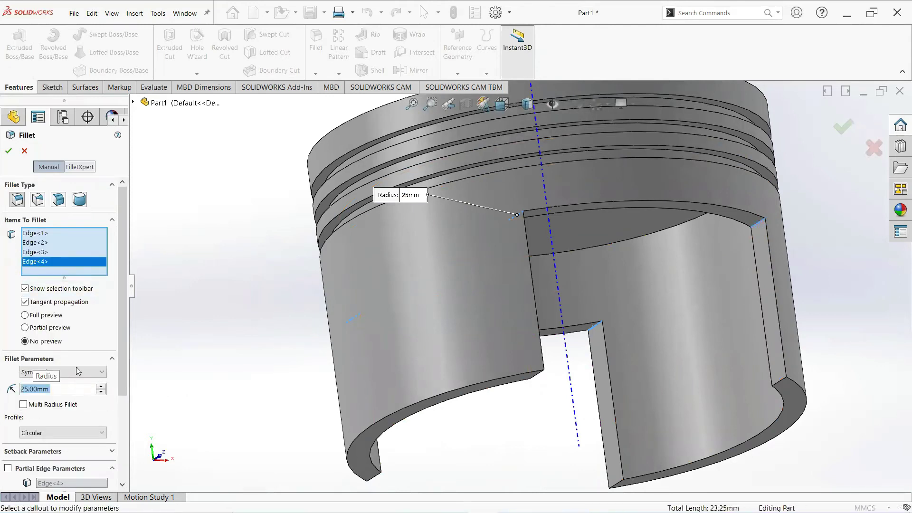
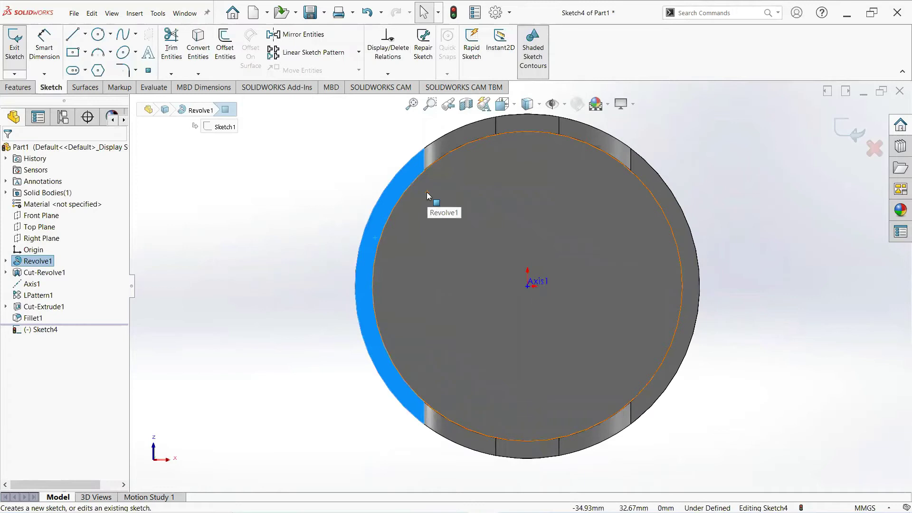
Sketch a horizontal line across the inner circle's full diameter, between its two side quadrant points
click(73, 34)
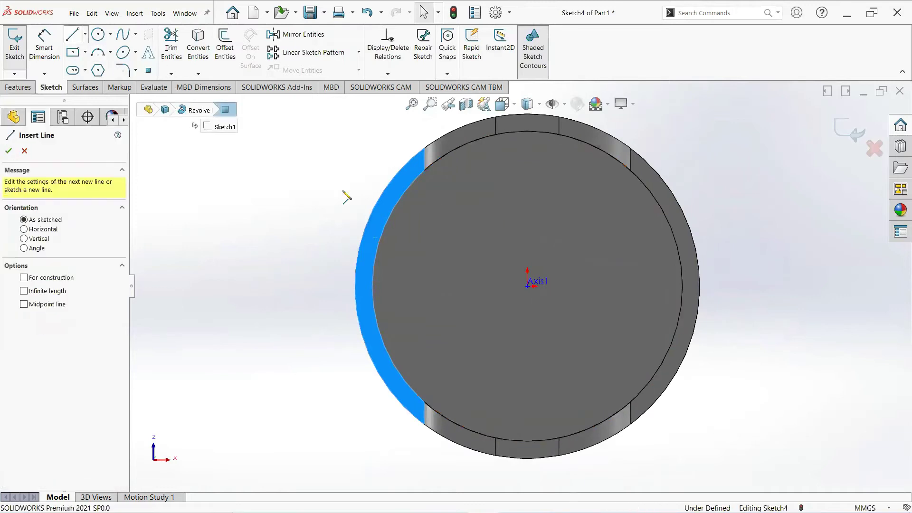
click(372, 286)
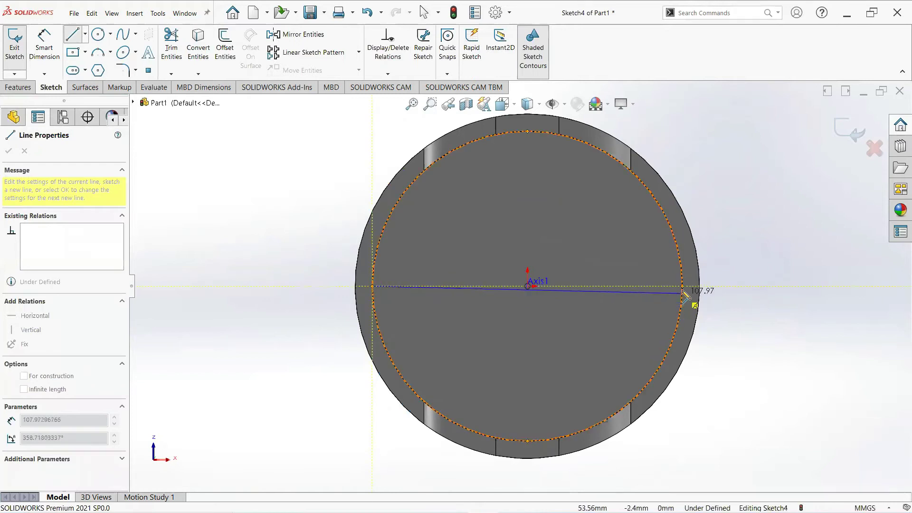
click(682, 286)
right_click(684, 288)
click(713, 295)
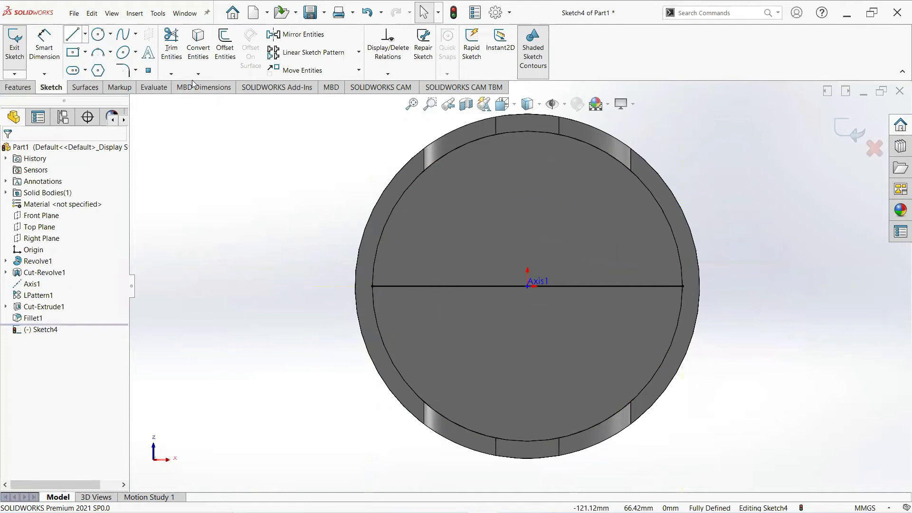
Sketch a vertical line across the inner circle's full diameter, from its upper to its lower quadrant point
key(l)
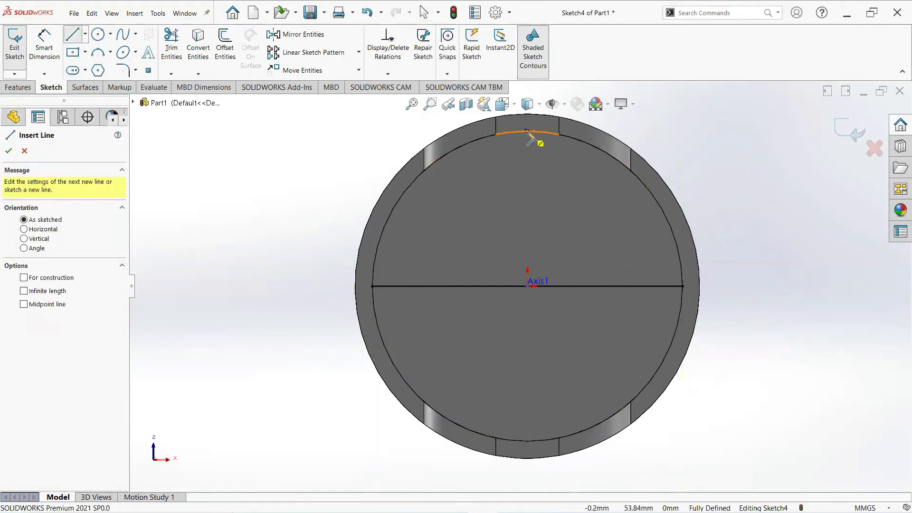
click(527, 132)
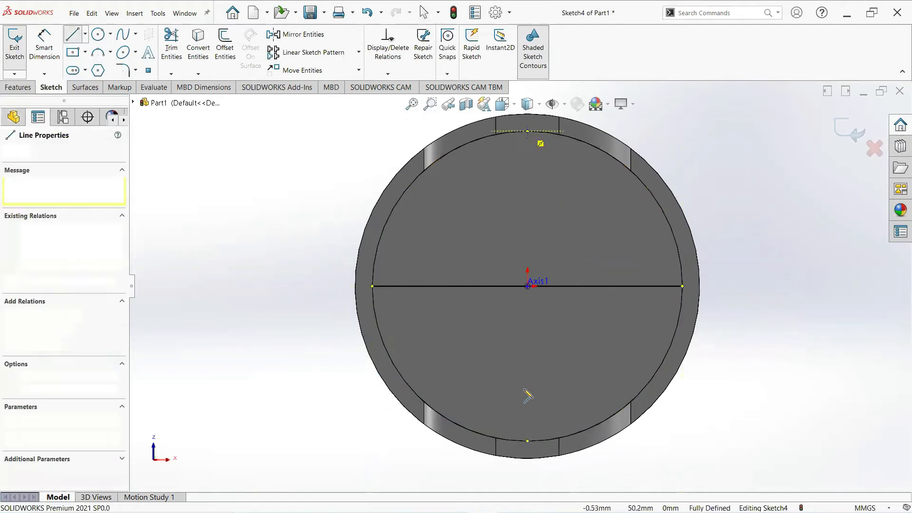
click(527, 441)
right_click(528, 377)
click(575, 393)
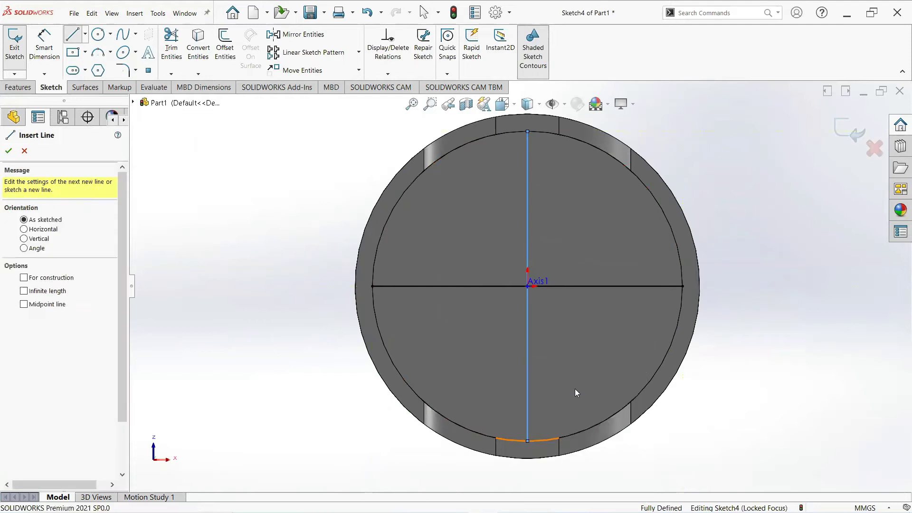
key(Escape)
Convert the vertical and horizontal diameter lines to construction geometry
click(527, 259)
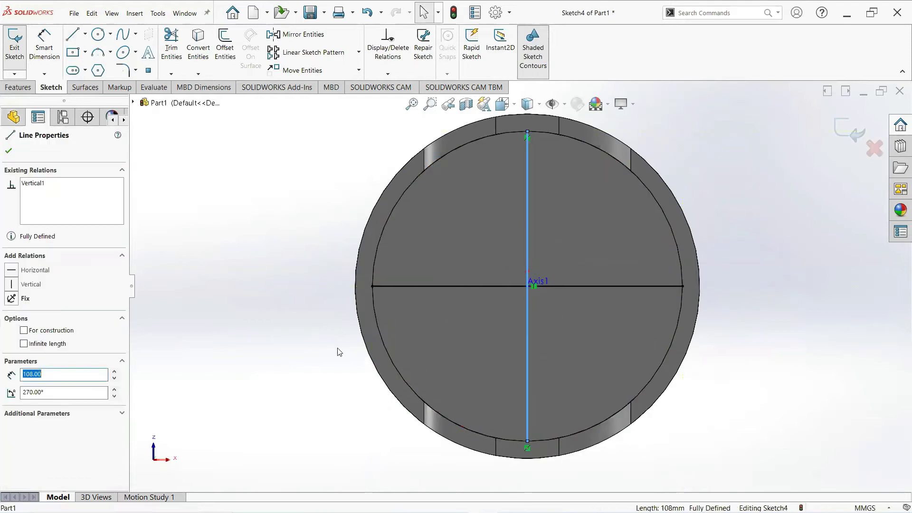
click(24, 330)
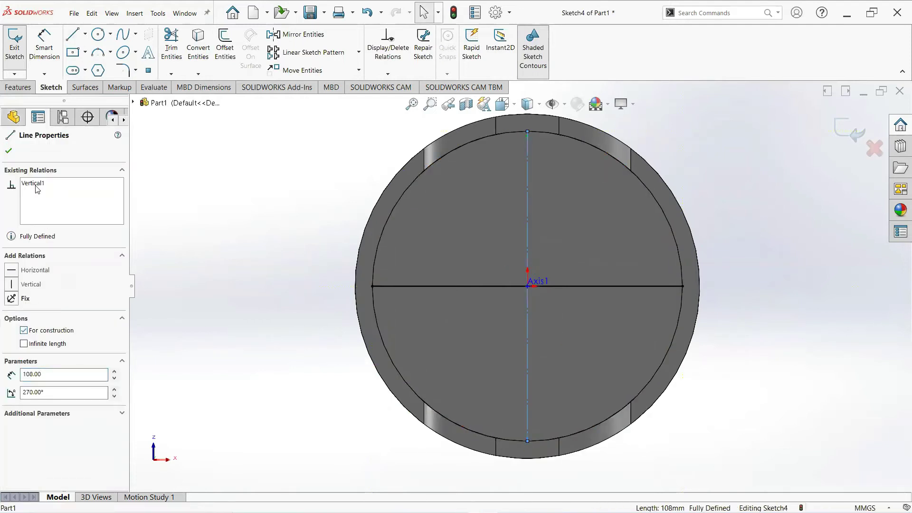
click(9, 152)
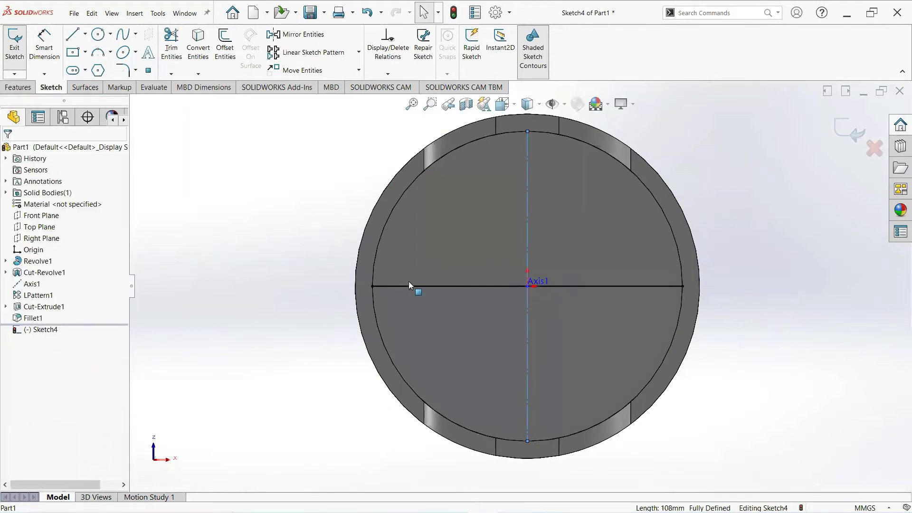
click(437, 286)
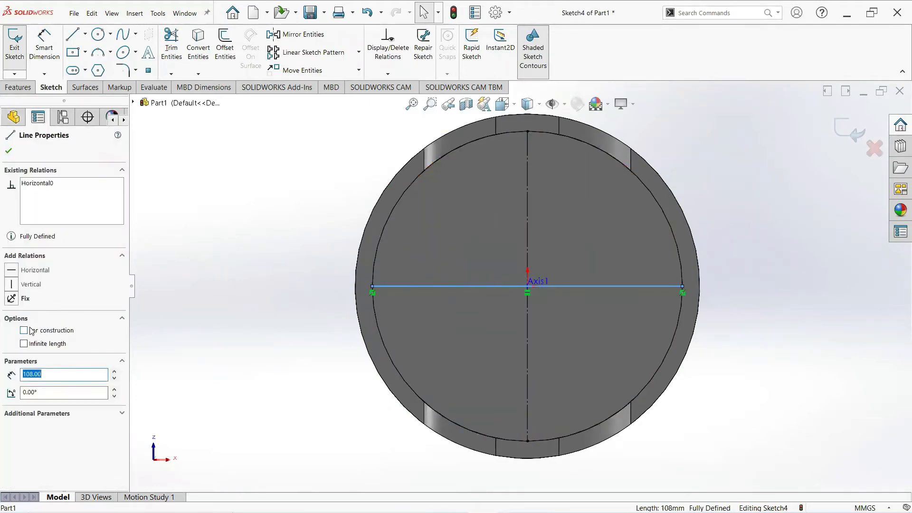
click(24, 330)
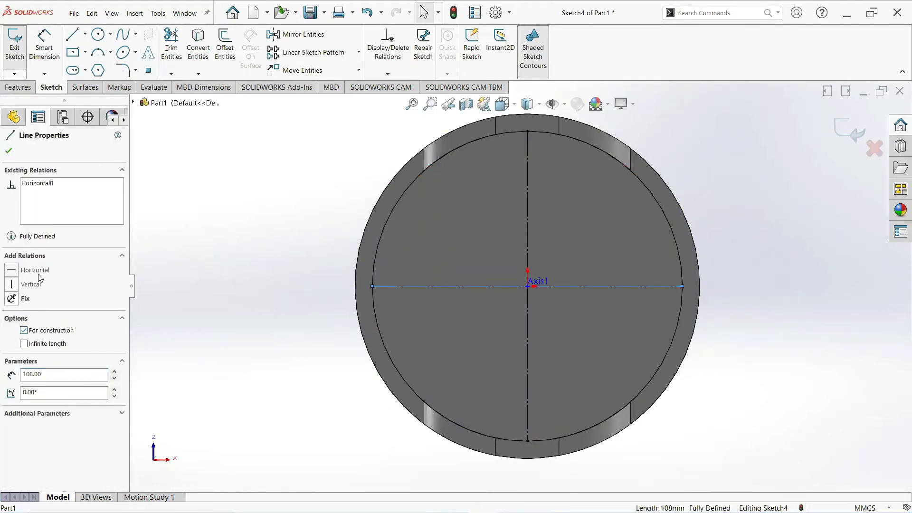
click(8, 152)
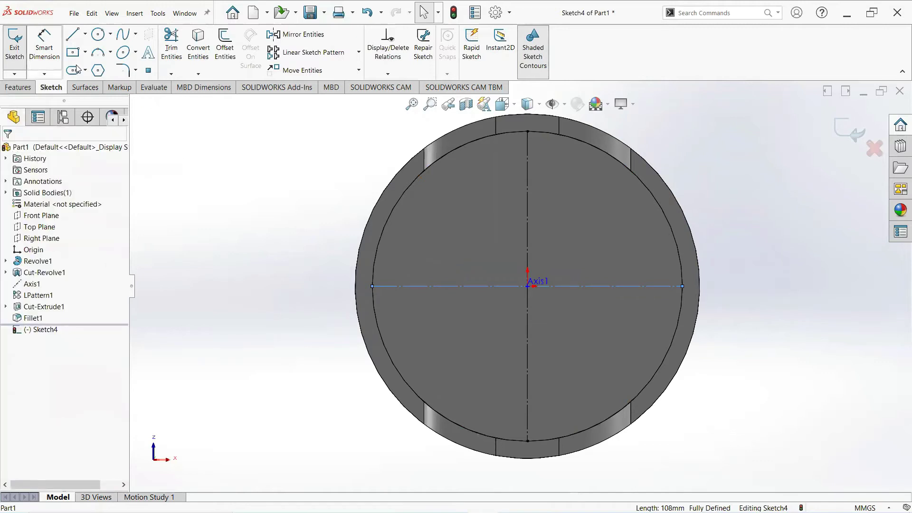
Sketch a center rectangle about 52 mm wide, centred on the vertical construction line about 24 mm above the horizontal one
click(85, 54)
click(88, 79)
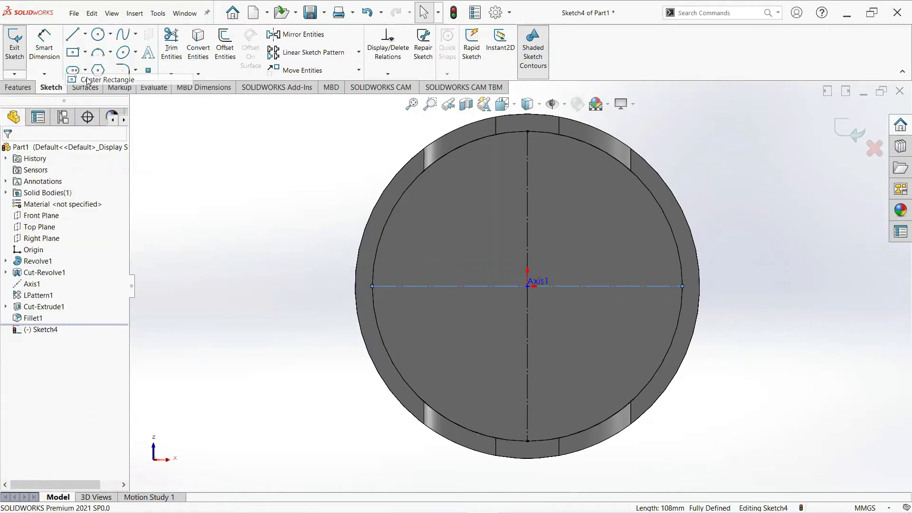
click(527, 217)
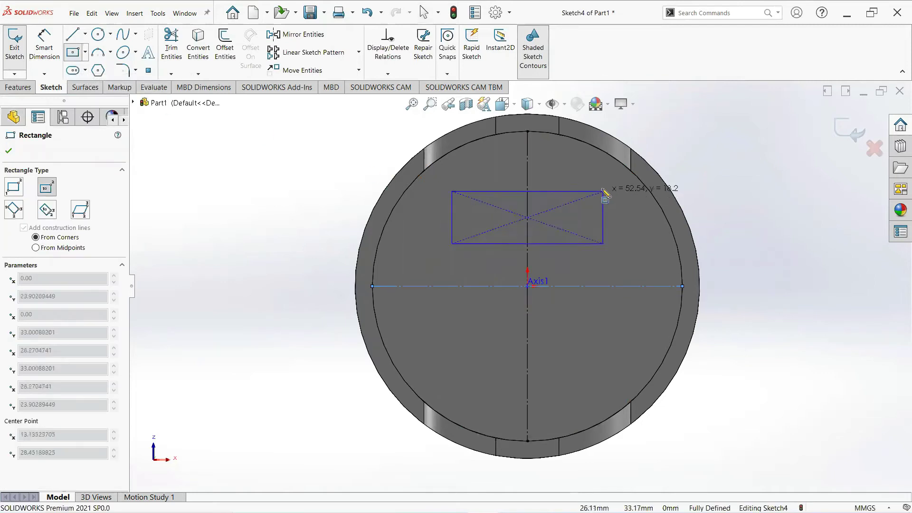
click(602, 189)
right_click(603, 189)
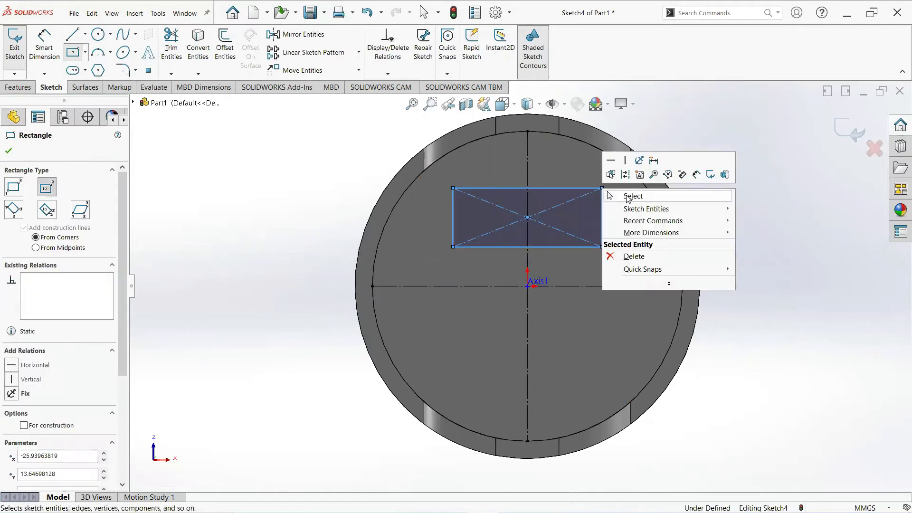
click(627, 197)
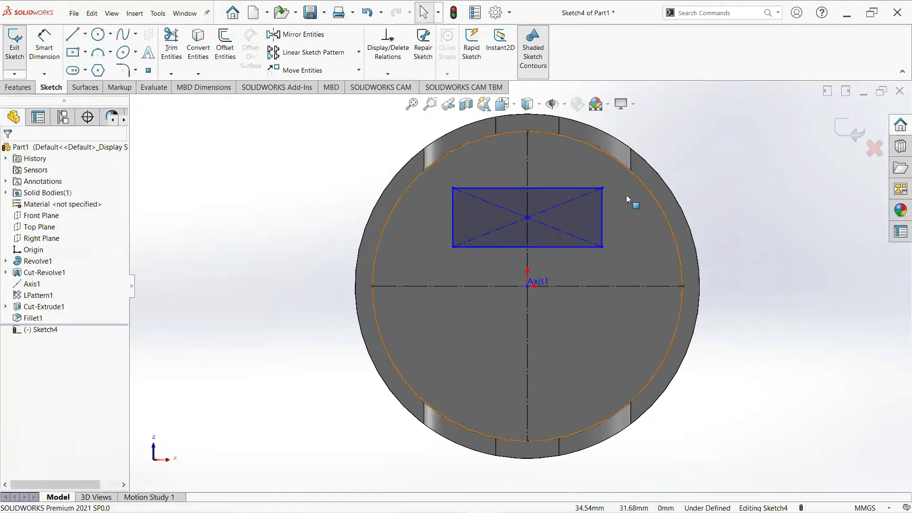
Dimension the rectangle's lower edge 15 mm above the horizontal construction line
click(41, 58)
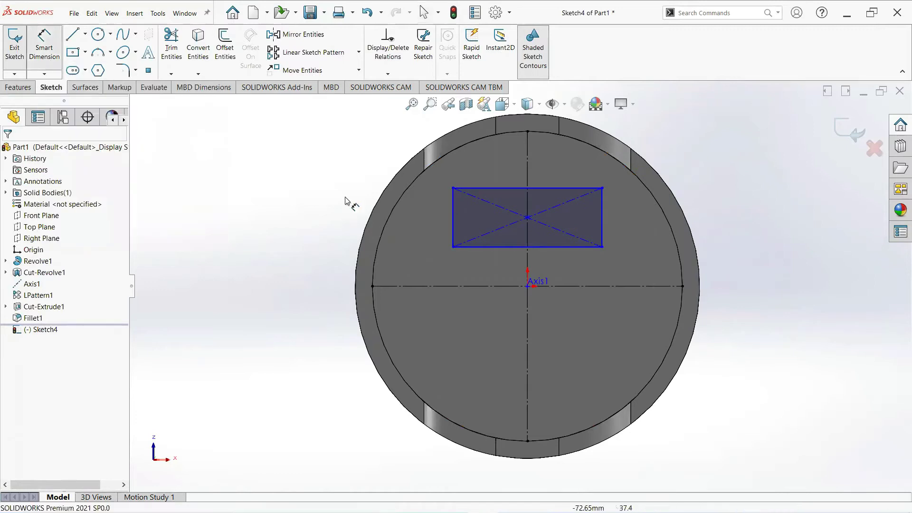
click(476, 249)
click(471, 286)
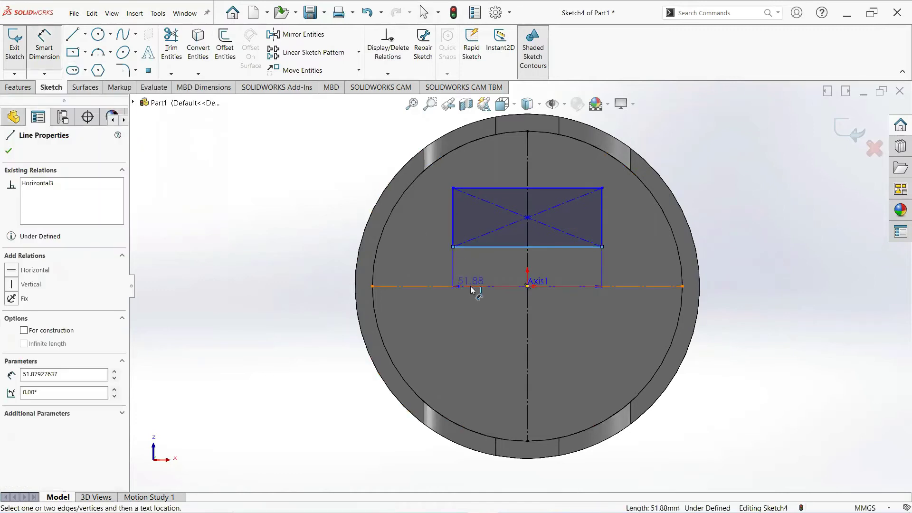
click(269, 270)
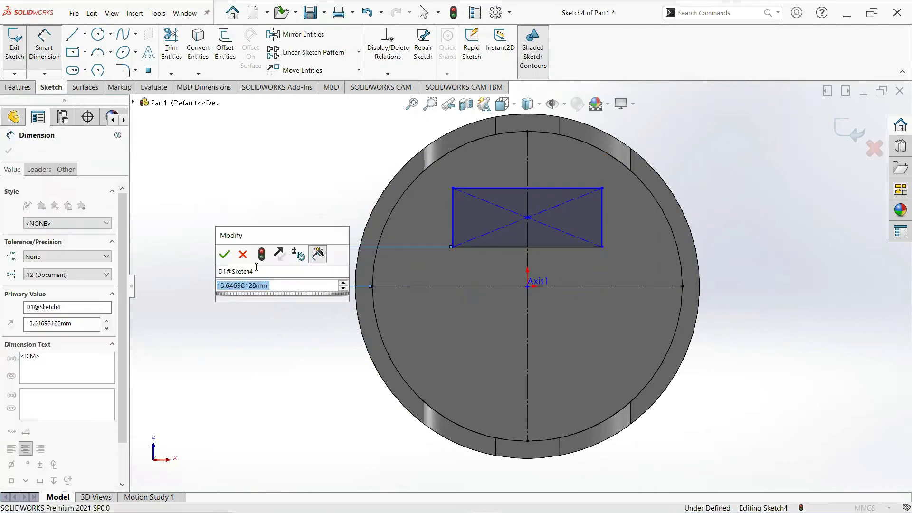
text(15)
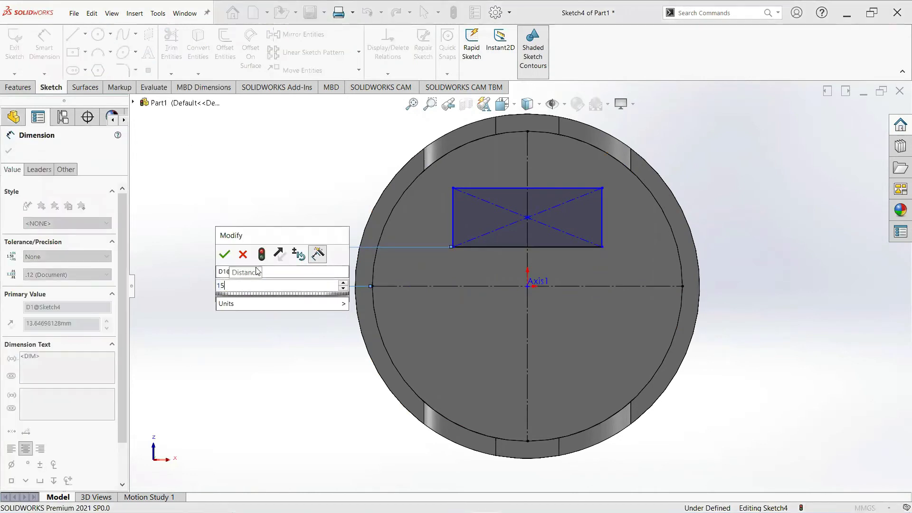
key(Return)
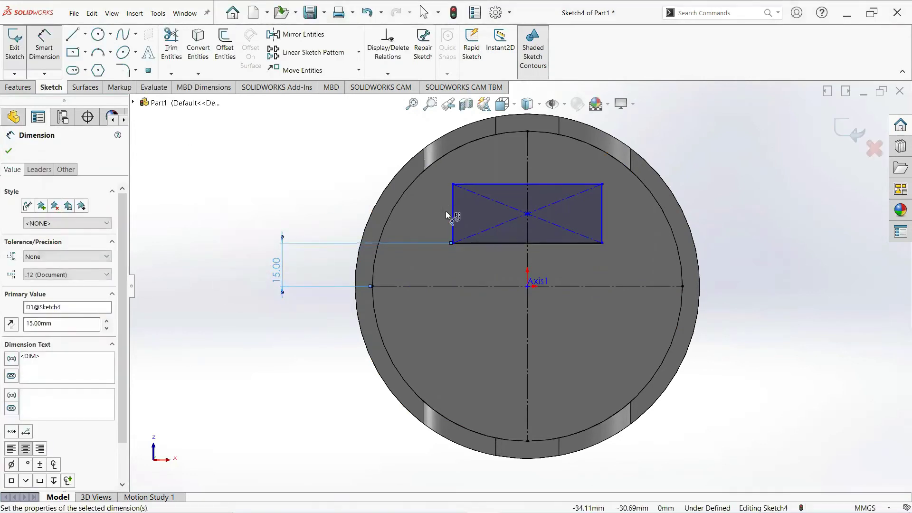
Dimension the rectangle's vertical side to a height of 18 mm
click(453, 221)
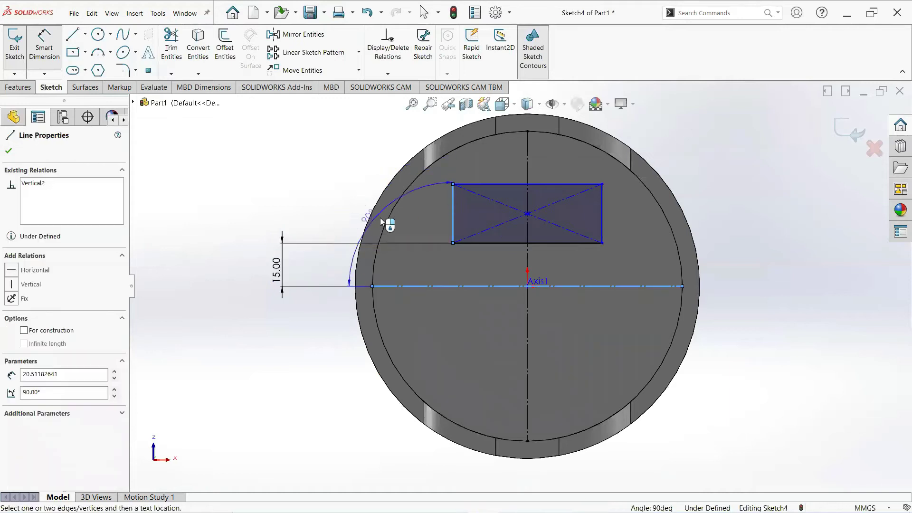
key(Escape)
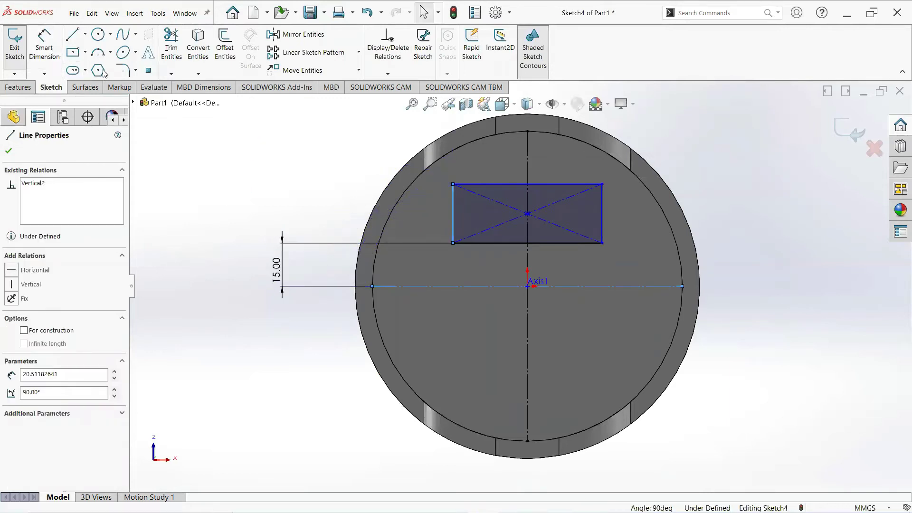
click(51, 53)
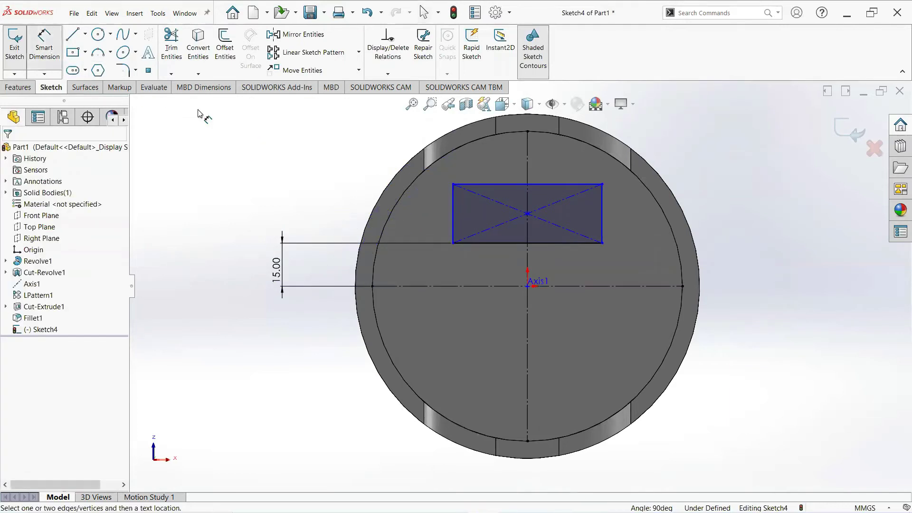
click(452, 214)
click(332, 200)
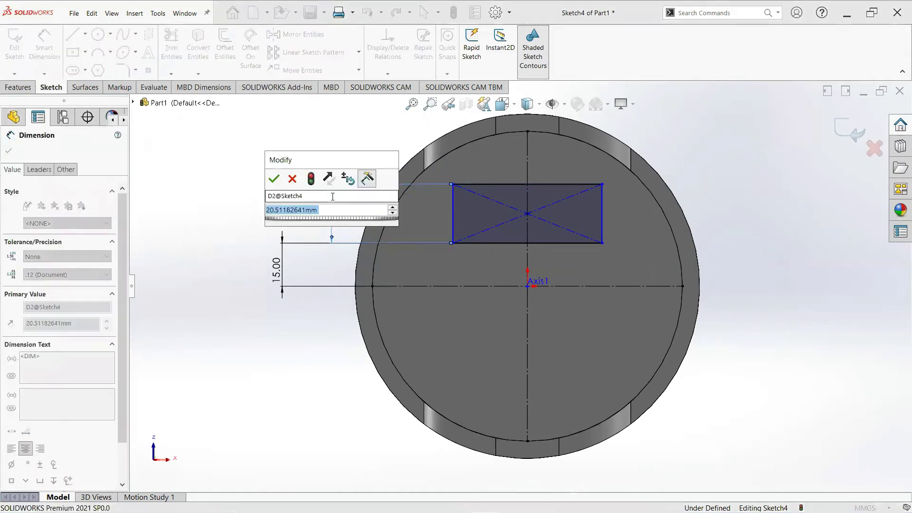
text(18)
key(Return)
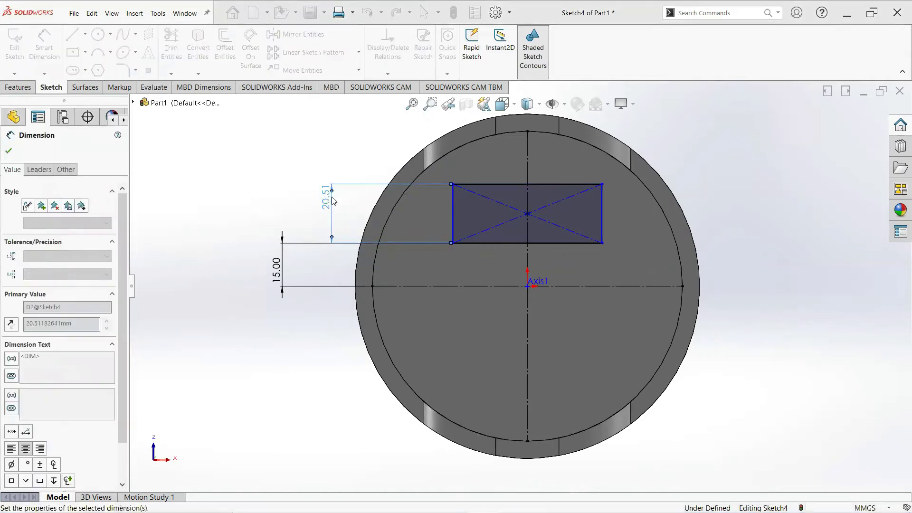
Dimension the rectangle's upper edge to a width of 48 mm and finish dimensioning
click(492, 192)
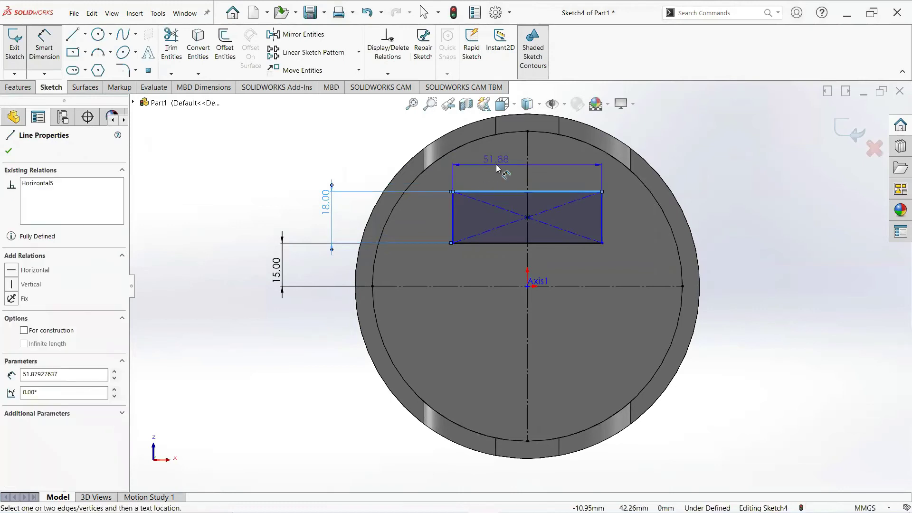
click(496, 164)
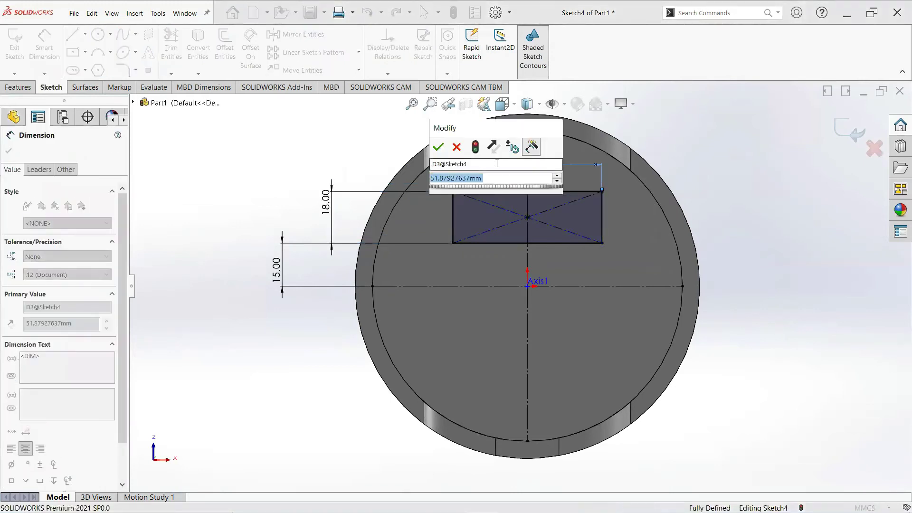
text(48)
key(Return)
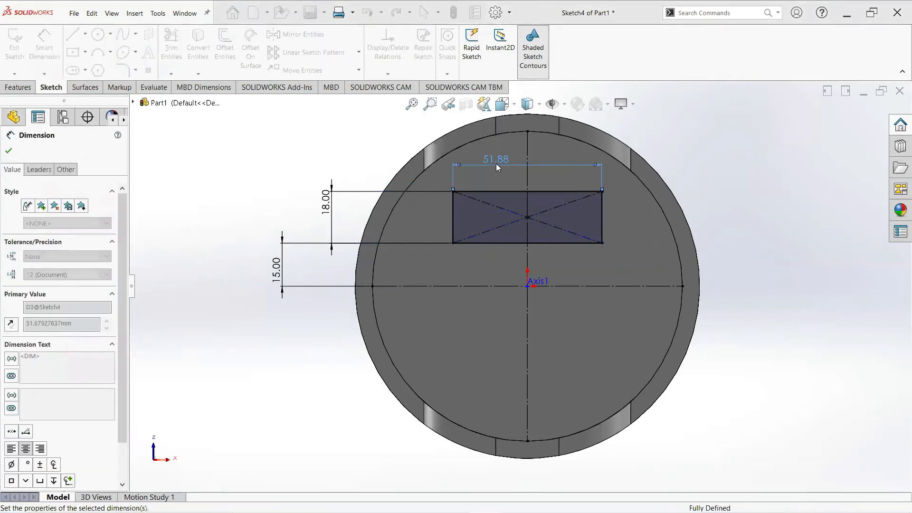
click(8, 151)
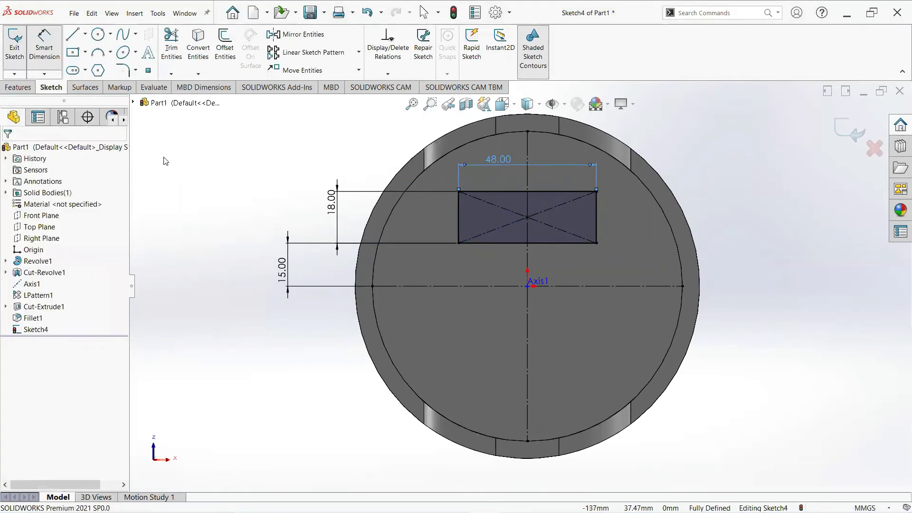
Extrude the rectangle as a merged boss in the reversed direction, Up To Surface, ending at the piston's inner crown face
middle_drag(213, 183, 136, 179)
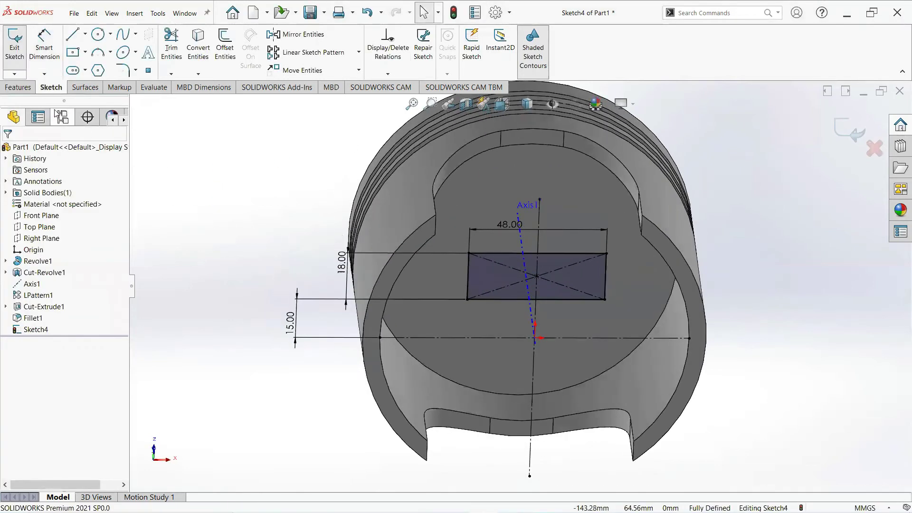
click(18, 86)
click(19, 47)
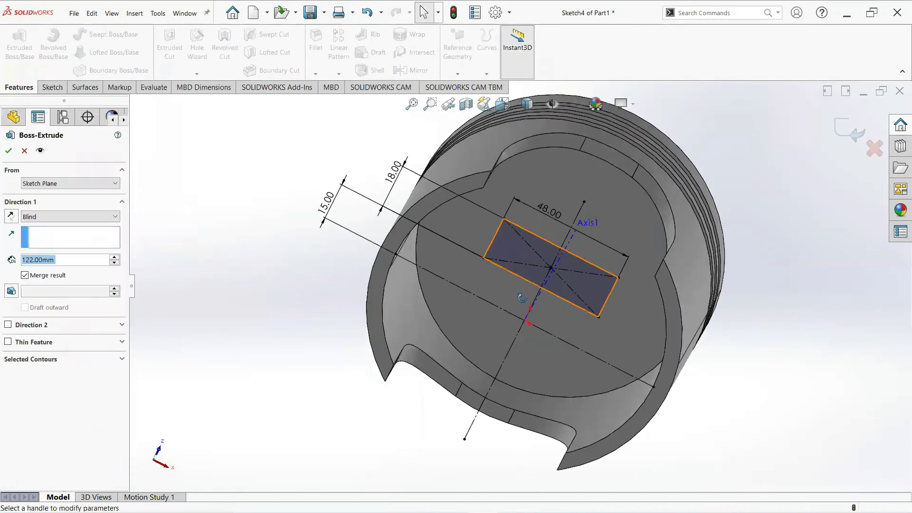
click(11, 216)
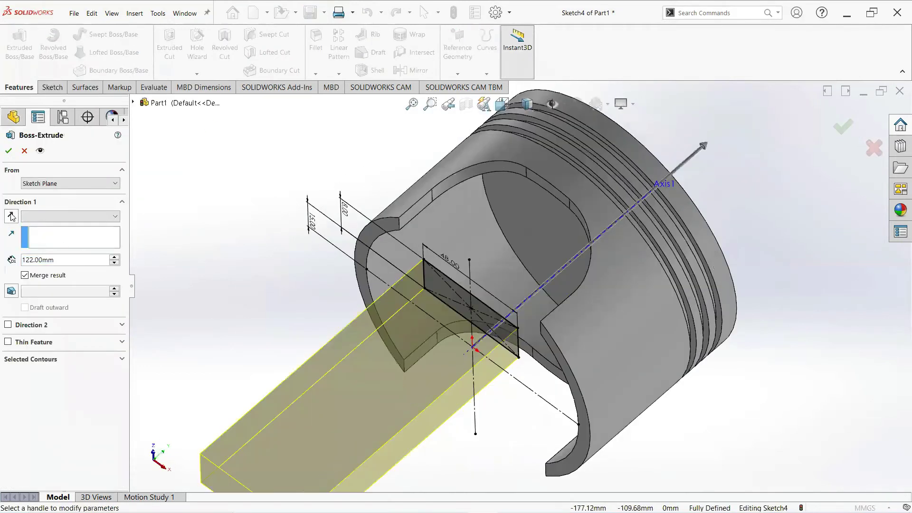
click(100, 216)
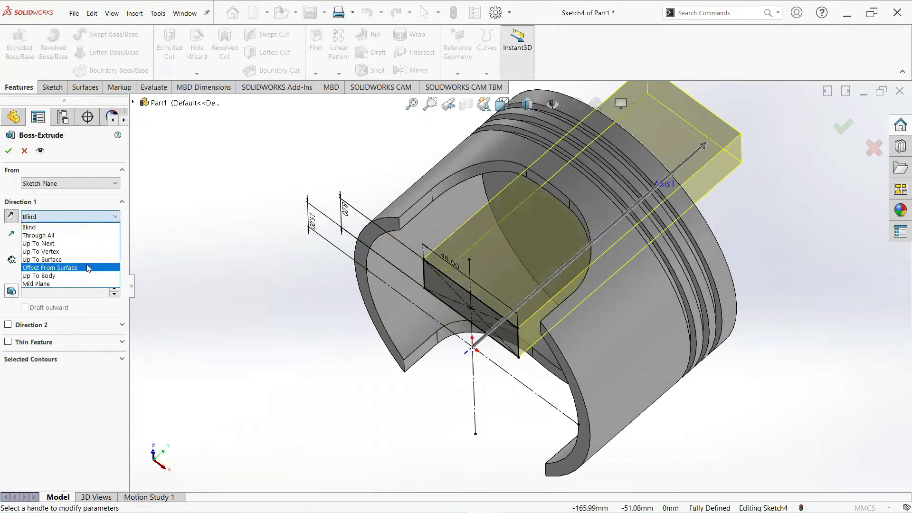
click(48, 261)
click(526, 224)
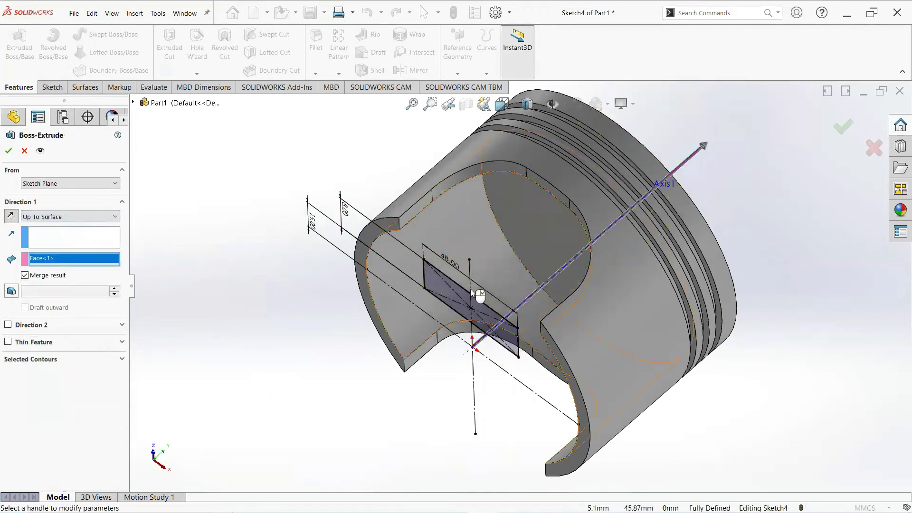
click(8, 150)
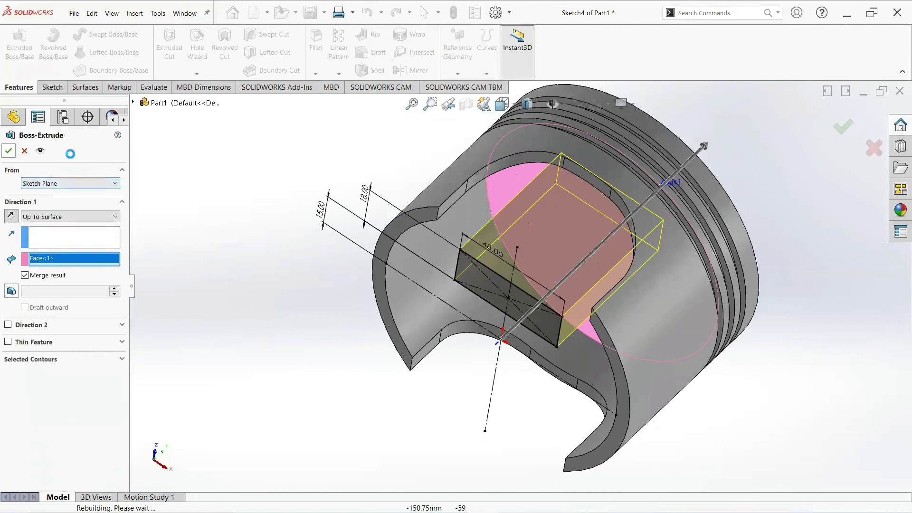
Mirror the extruded rectangular boss about the Front Plane
middle_drag(465, 283, 404, 124)
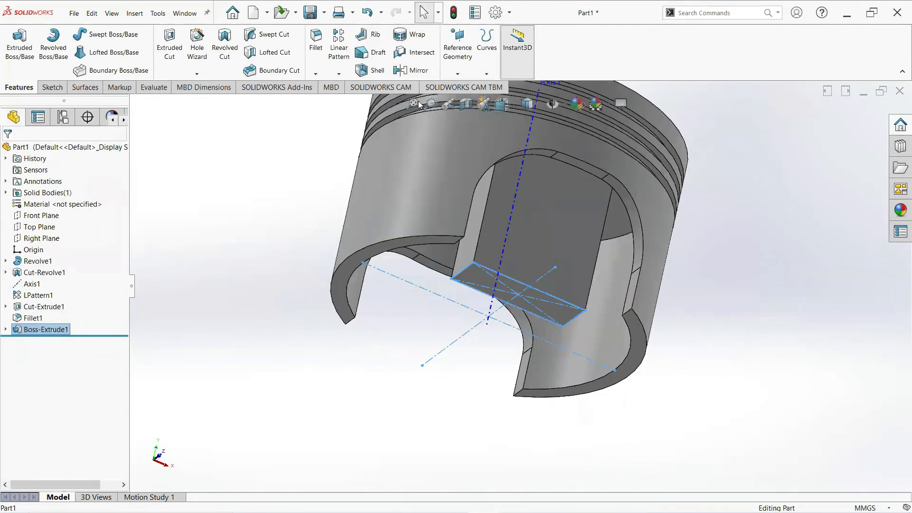
click(419, 74)
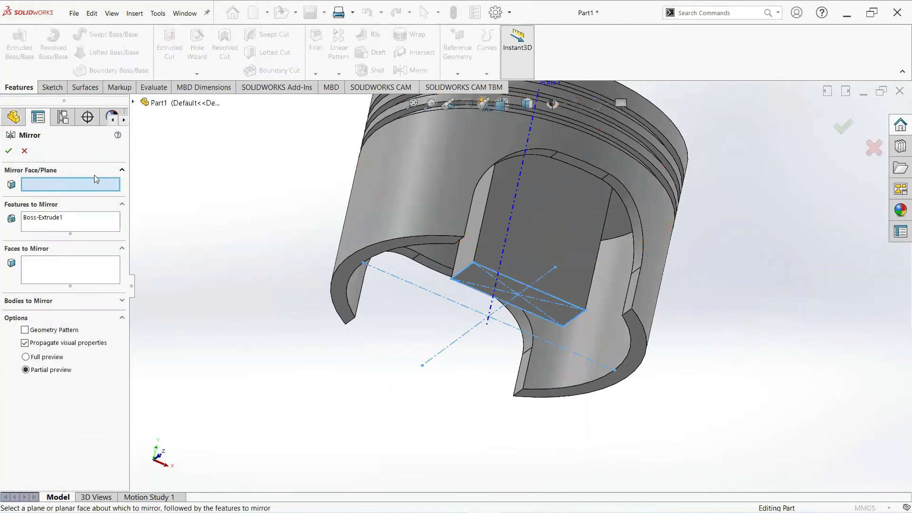
click(133, 102)
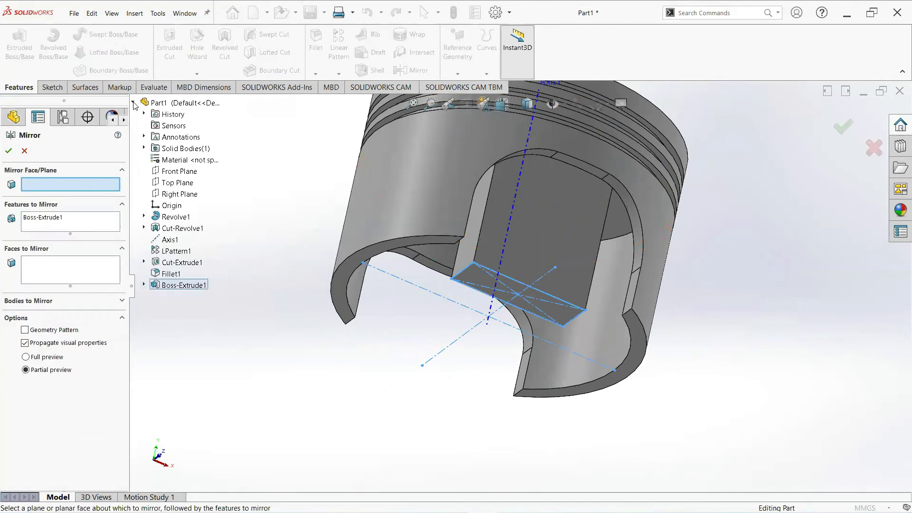
click(174, 171)
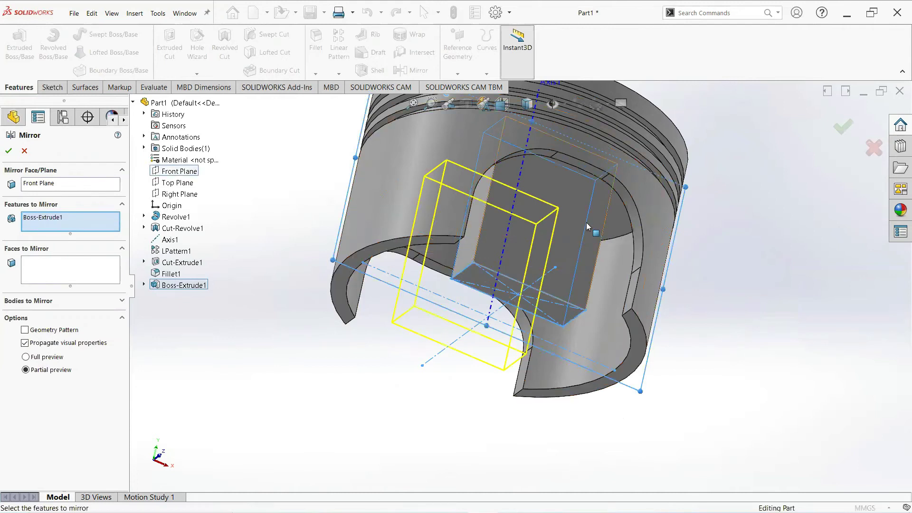
middle_drag(588, 227, 633, 156)
middle_drag(667, 187, 549, 321)
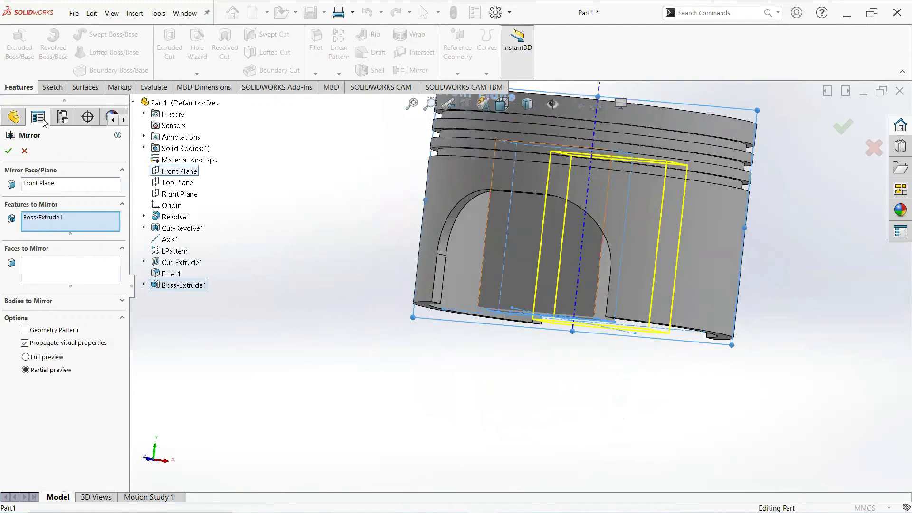
click(13, 153)
On the original boss's outer face, sketch a vertical line about 26 mm long upward from the midpoint of its lower edge
middle_drag(223, 218, 287, 300)
middle_drag(558, 236, 537, 281)
click(537, 282)
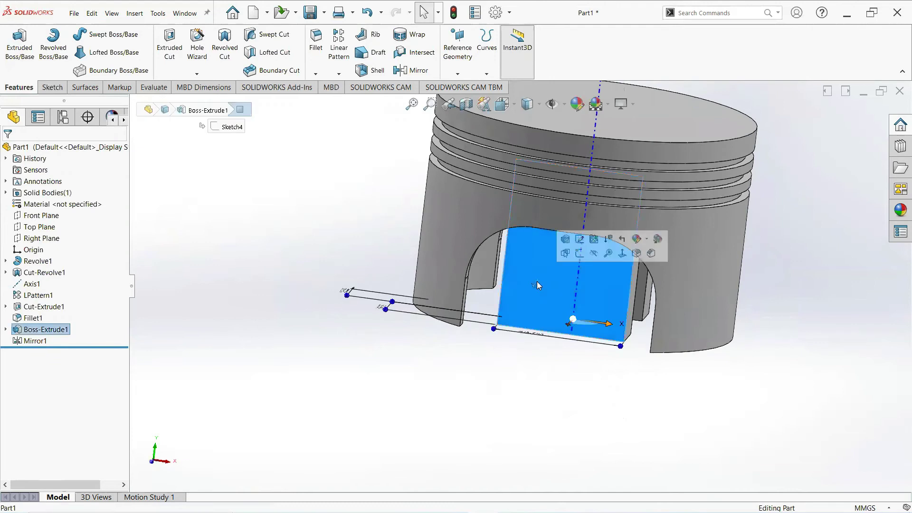
click(577, 255)
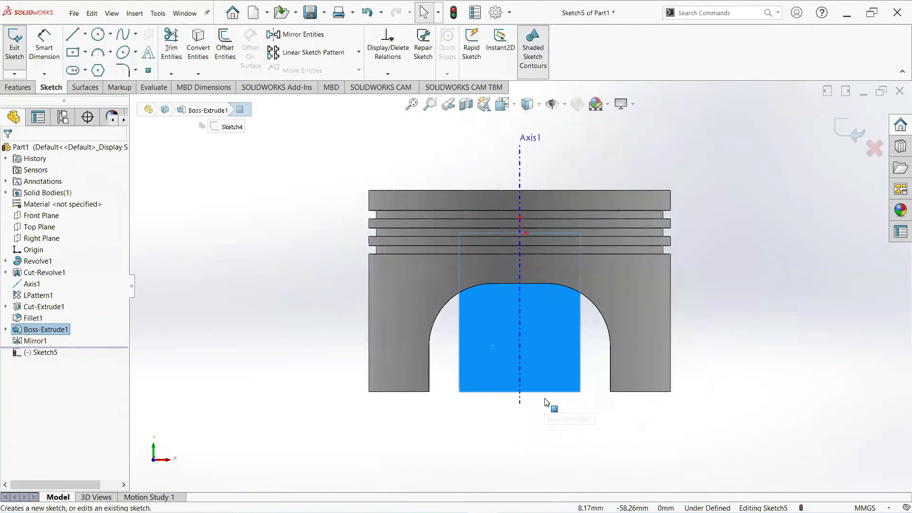
click(74, 36)
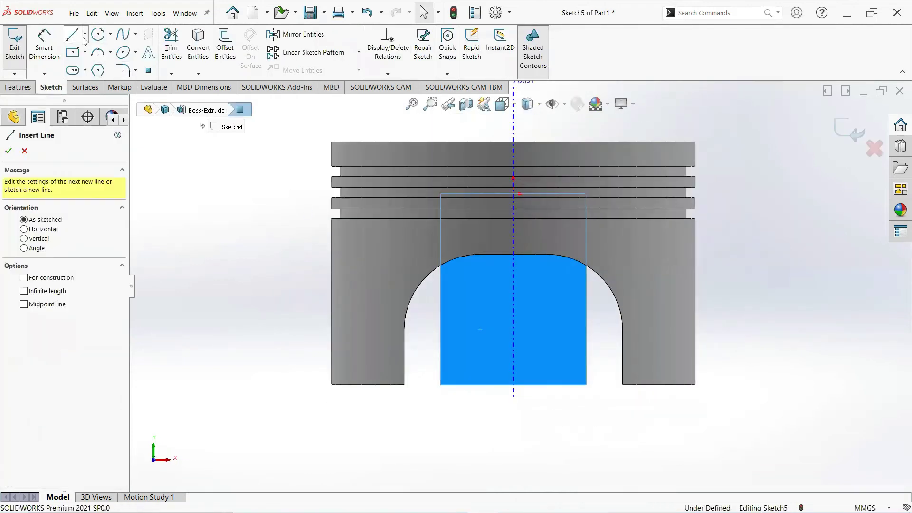
click(514, 385)
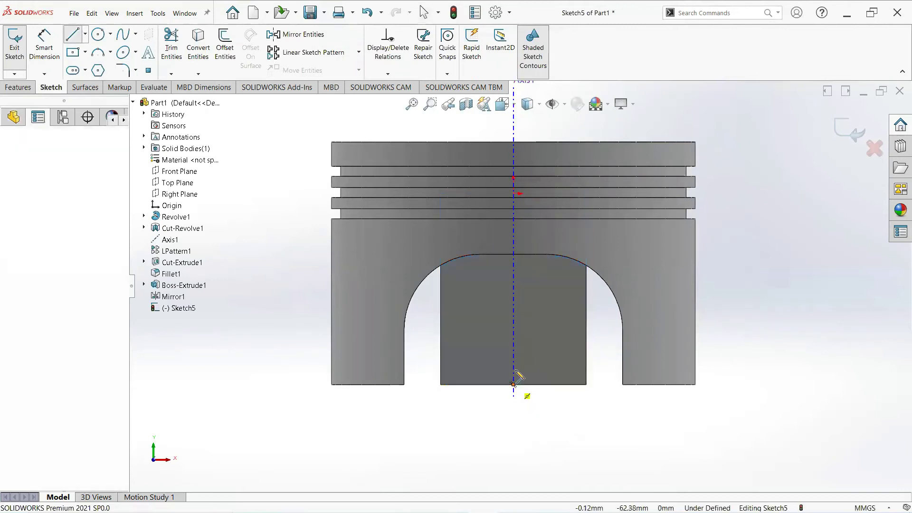
click(514, 307)
right_click(514, 306)
click(545, 310)
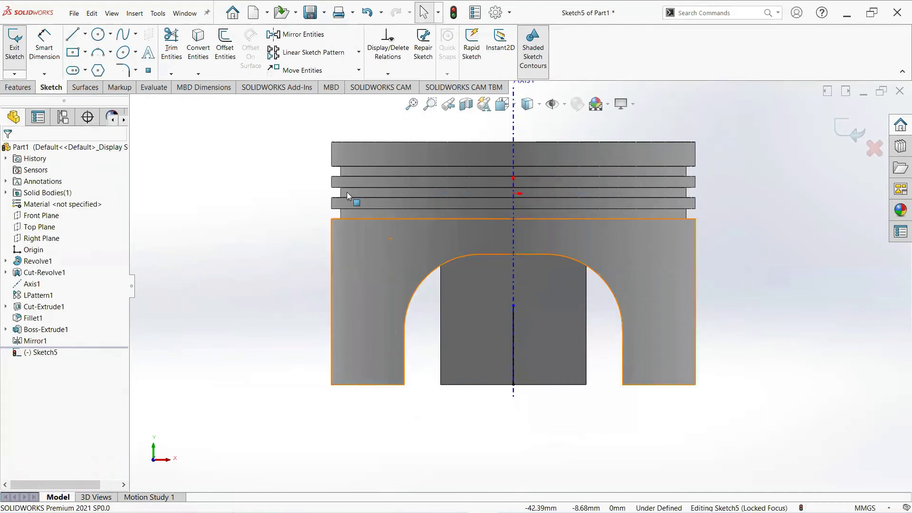
Dimension the vertical line on the boss face to a length of 24 mm
click(40, 48)
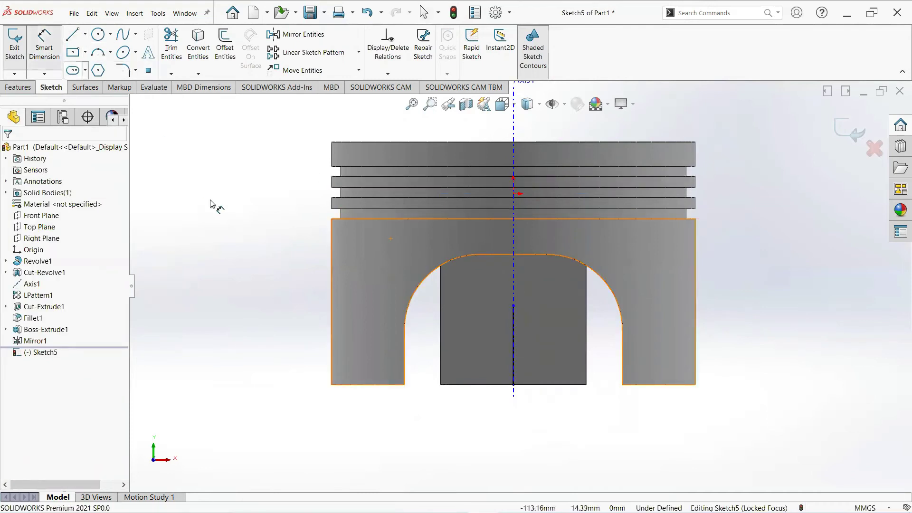
click(513, 323)
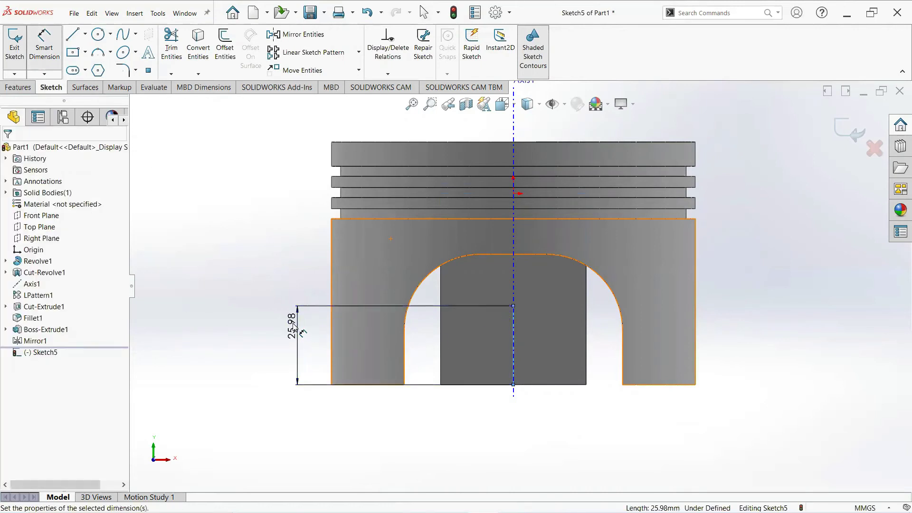
click(299, 328)
text(24)
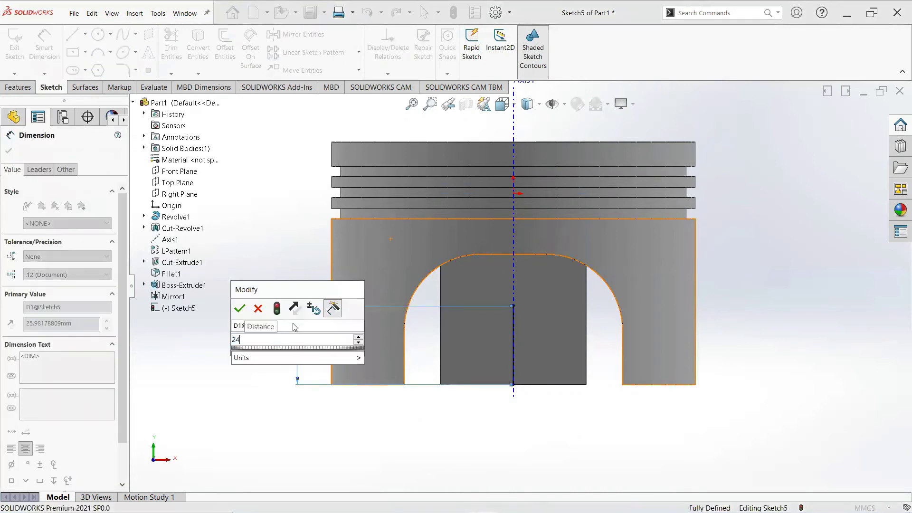
key(Return)
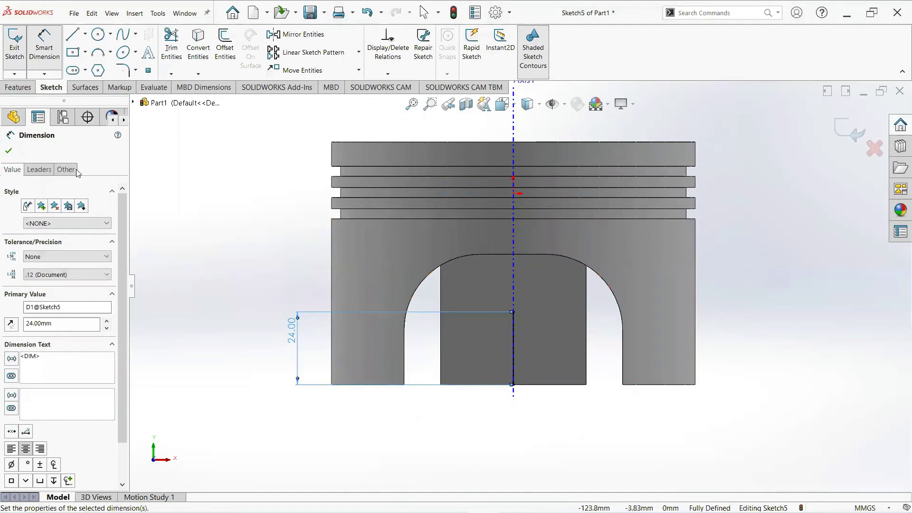
click(9, 151)
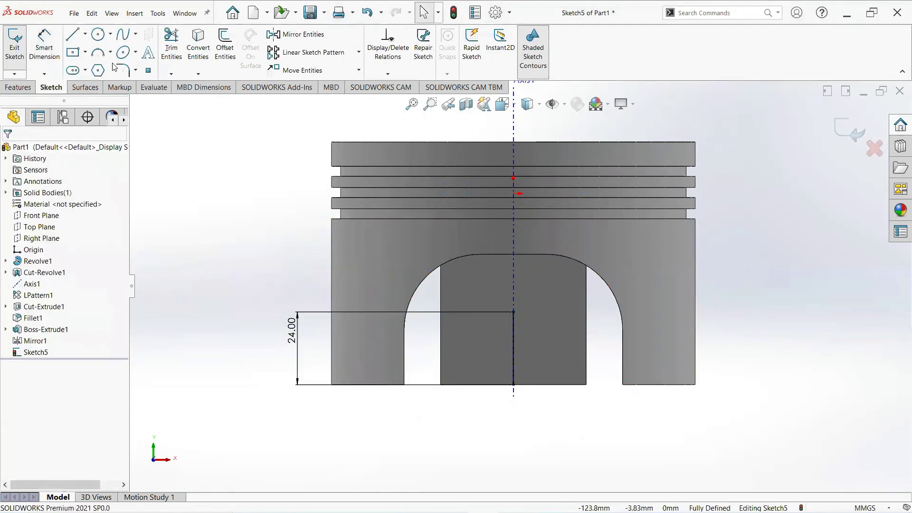
On the boss face, sketch a circle about 31 mm in diameter centred on the upper end of the vertical line
click(110, 34)
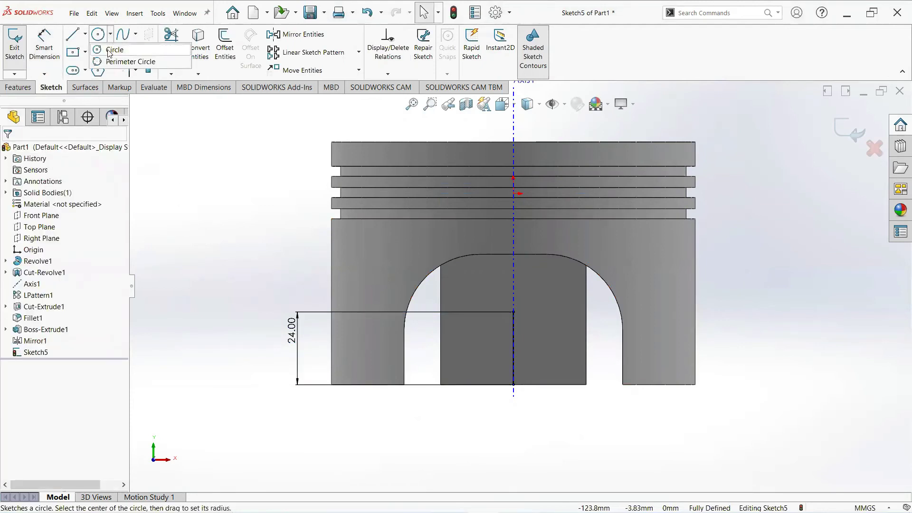
click(109, 50)
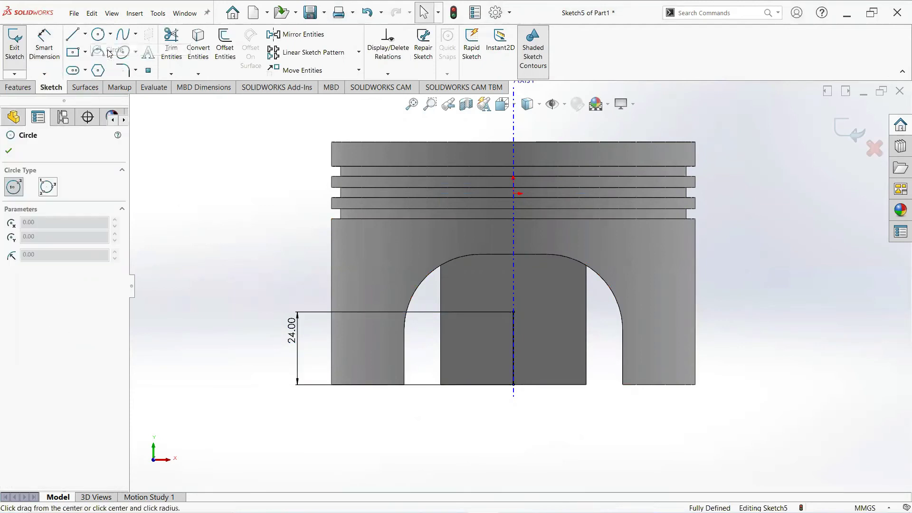
click(513, 312)
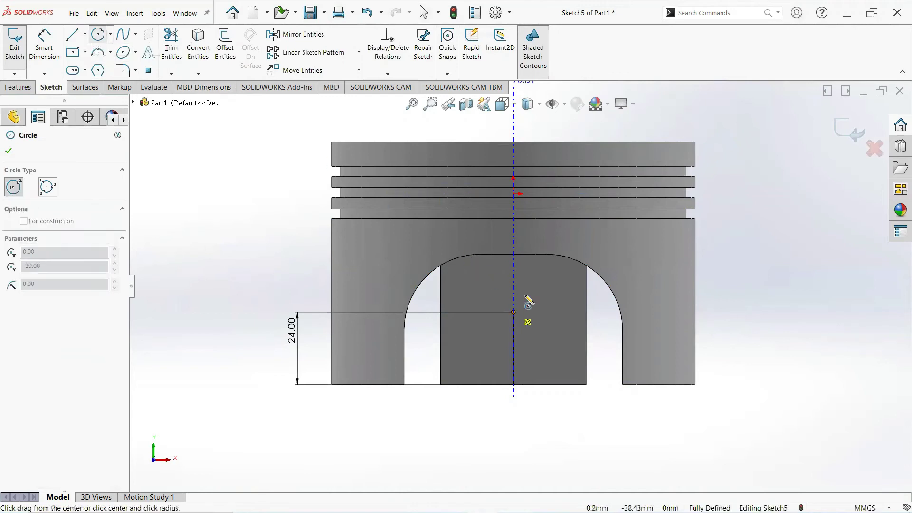
click(541, 276)
right_click(541, 277)
click(564, 279)
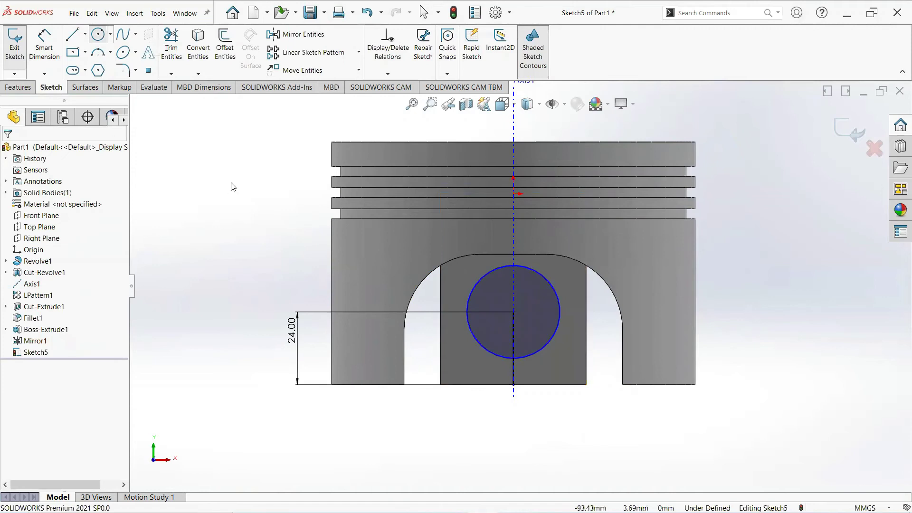
Dimension the circle on the boss face to a diameter of 25 mm
click(52, 61)
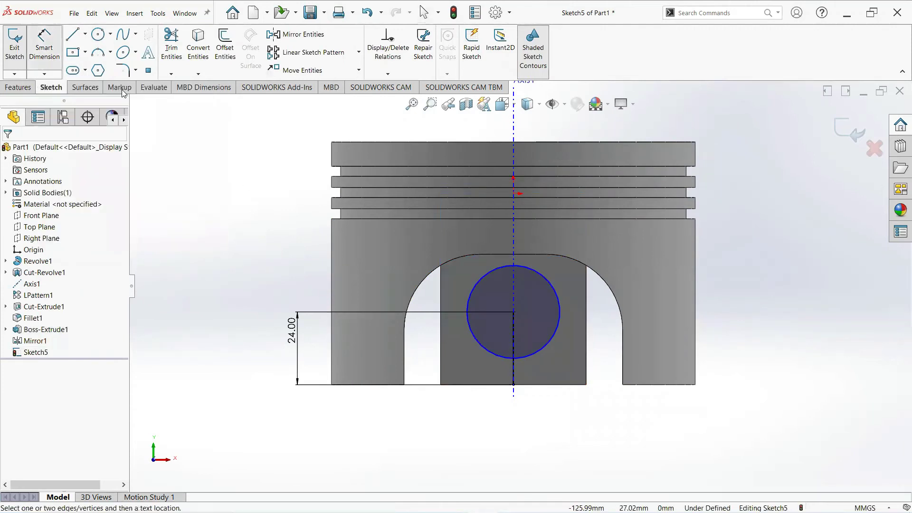
click(479, 277)
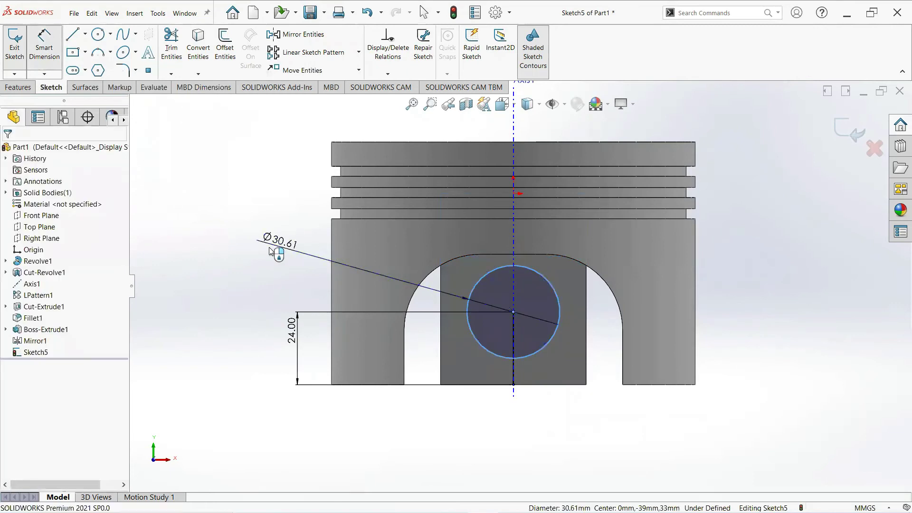
click(271, 252)
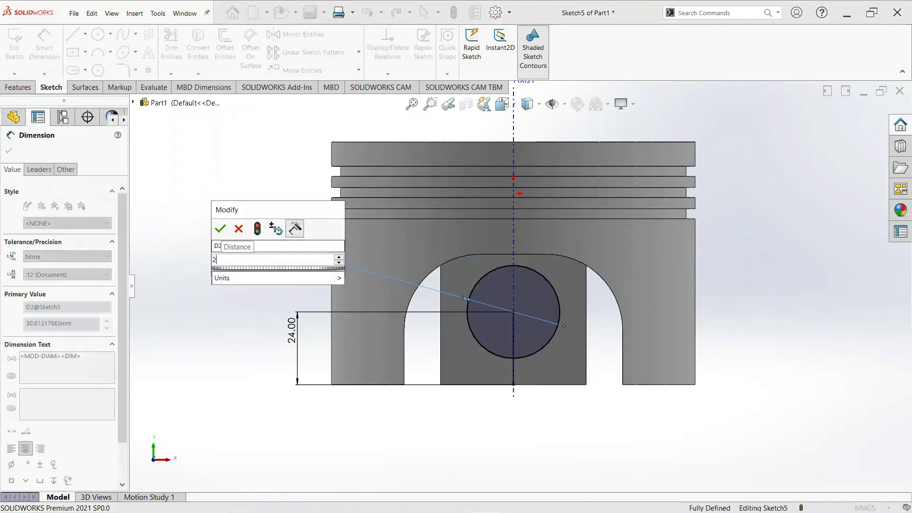
key(Escape)
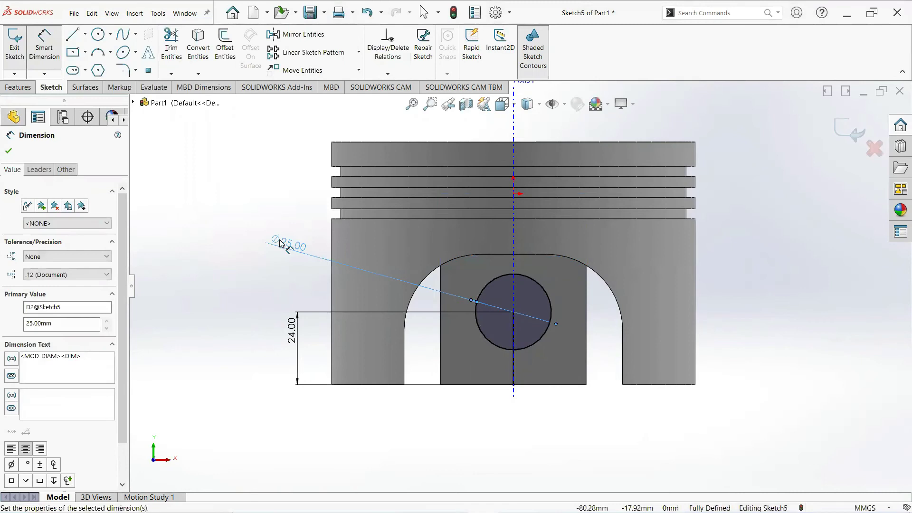
click(10, 152)
middle_drag(189, 240, 200, 247)
key(Escape)
Cut-extrude the circular region as a Blind cut 165 mm deep through both bosses
click(19, 88)
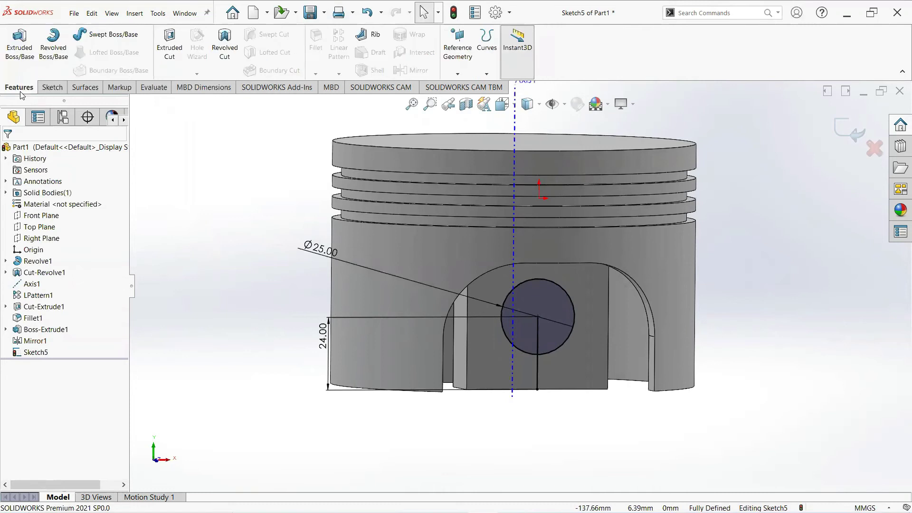
click(171, 56)
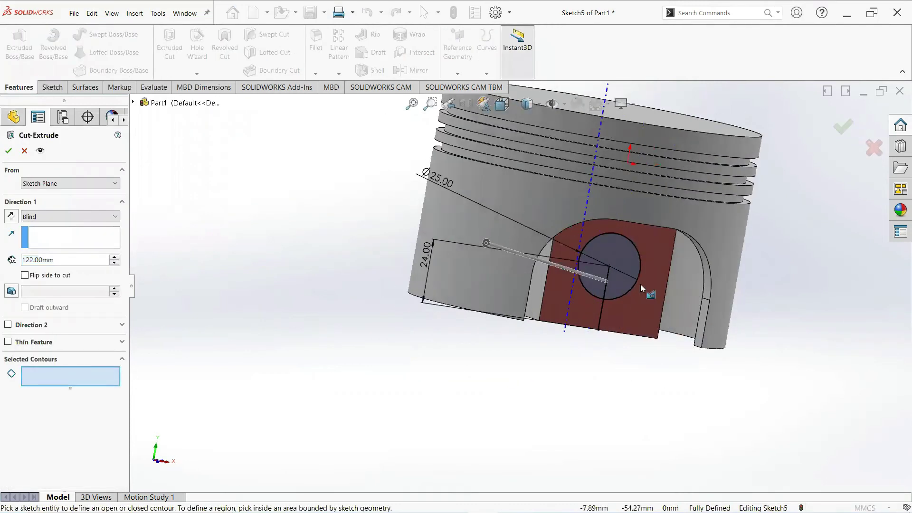
click(637, 274)
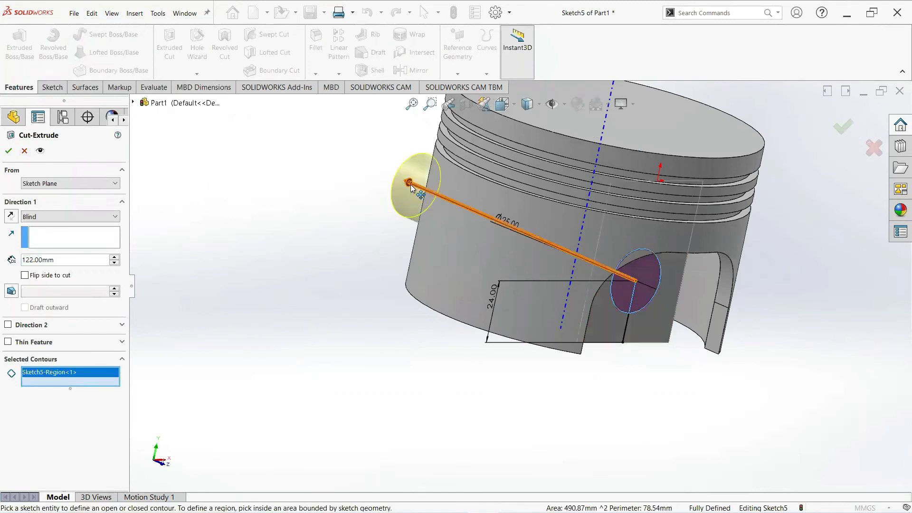
drag(410, 185, 250, 186)
click(9, 150)
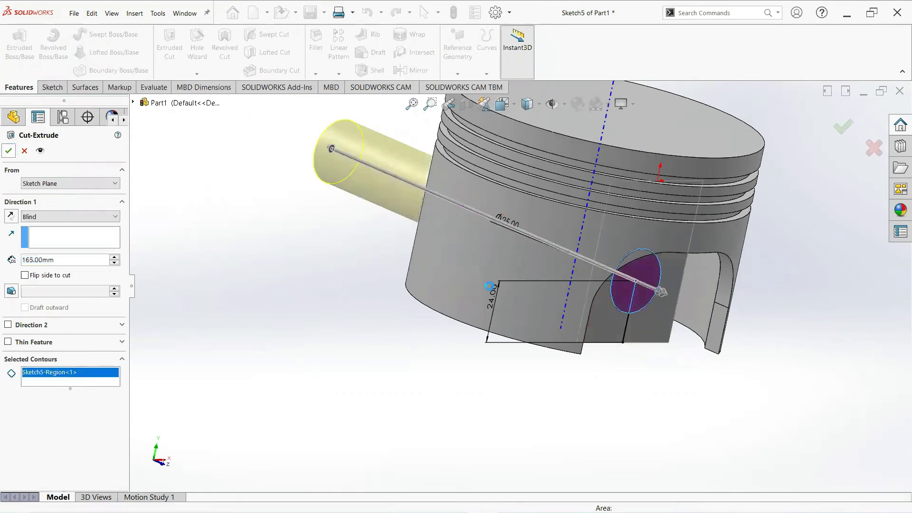
Fillet the four lower corner edges of the two inner bosses with a 12.5 mm radius
middle_drag(673, 404, 562, 268)
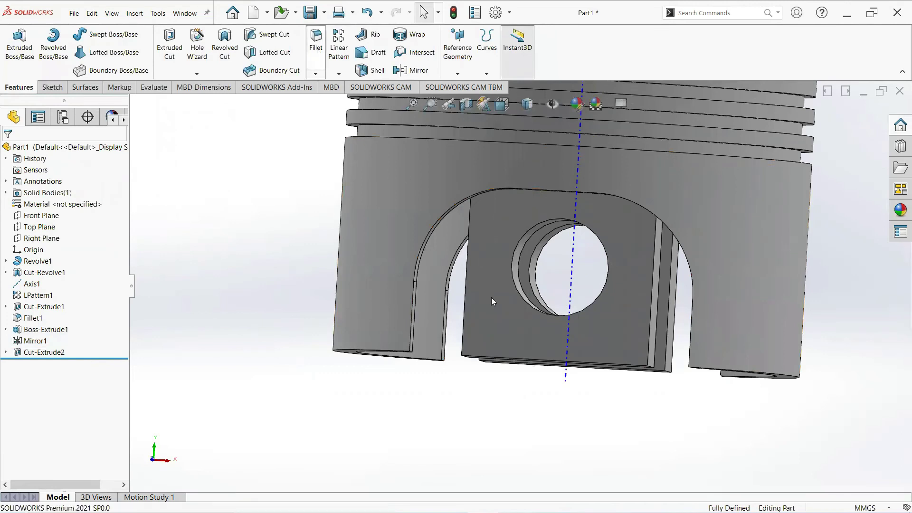
middle_drag(514, 330, 546, 285)
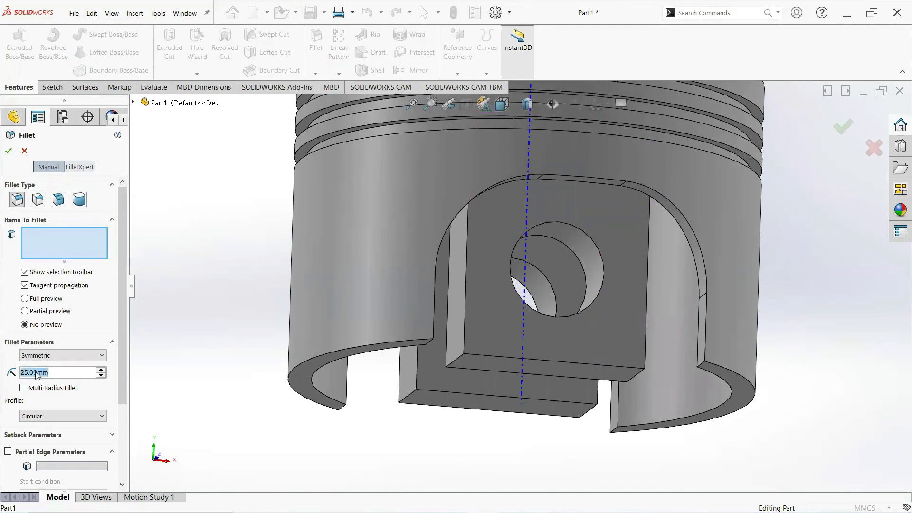
text(12.5)
key(Return)
scroll(264, 379, down, 2)
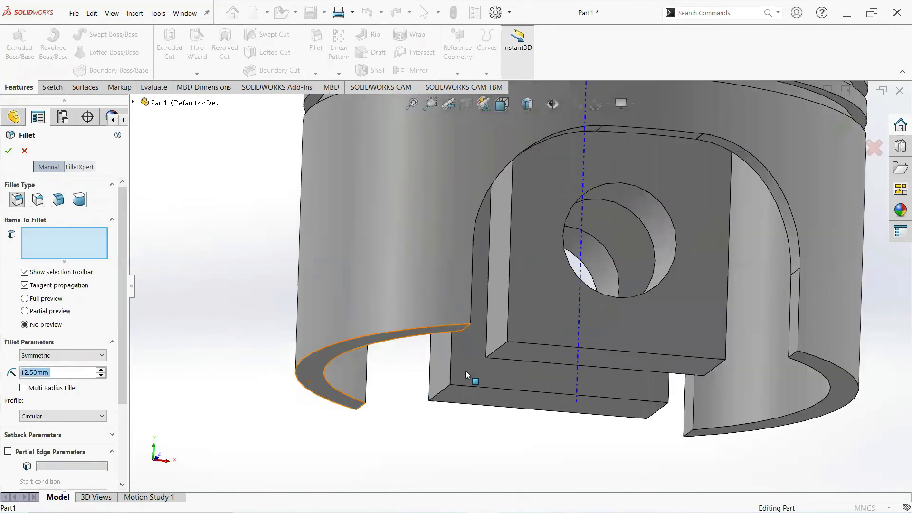
click(497, 352)
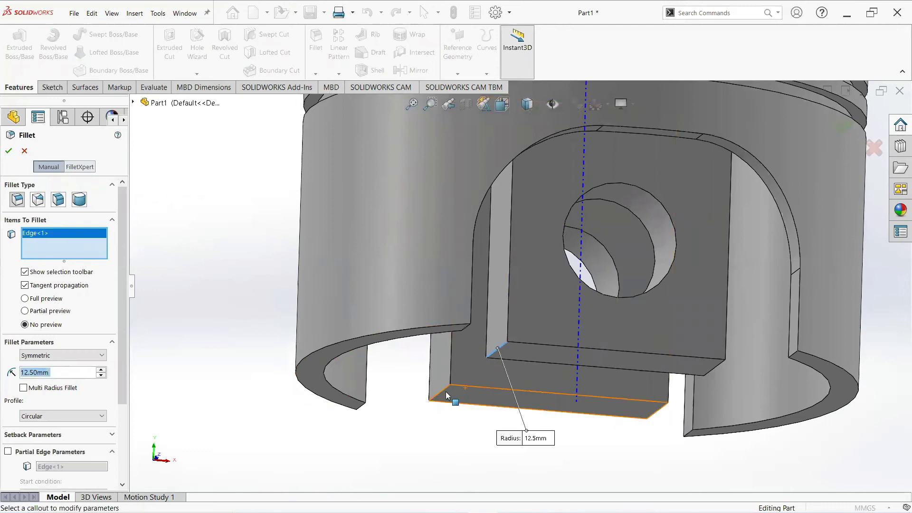
click(501, 405)
middle_drag(501, 405, 531, 373)
click(531, 372)
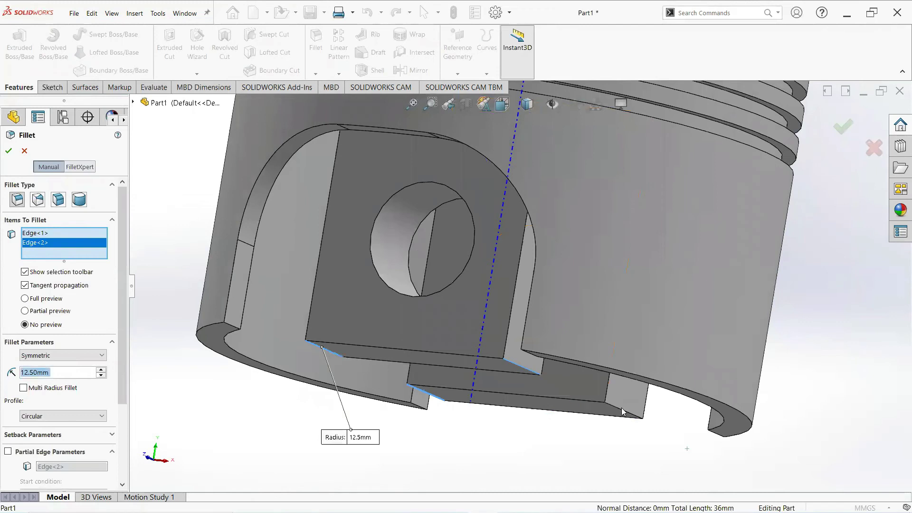
click(623, 414)
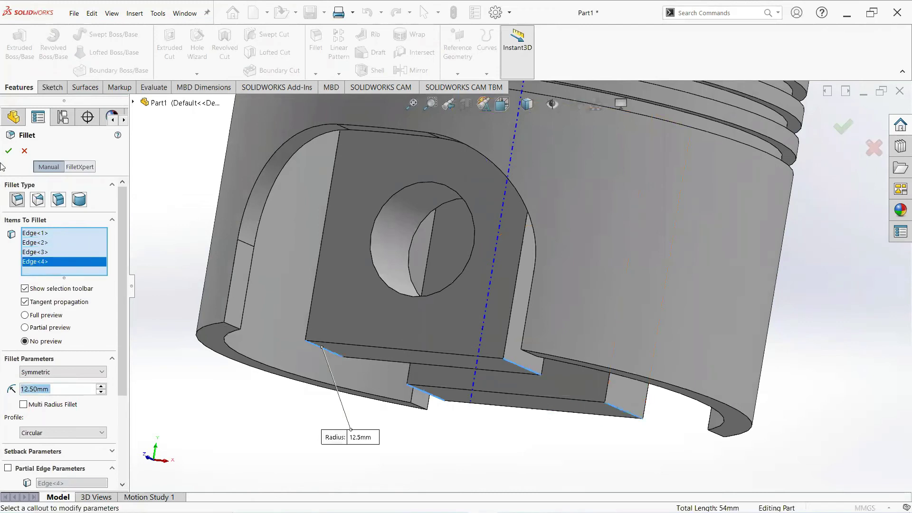
click(9, 151)
Fillet the four lower corner edges of the piston skirt beside the cutouts with a 7 mm radius
middle_drag(285, 319, 306, 193)
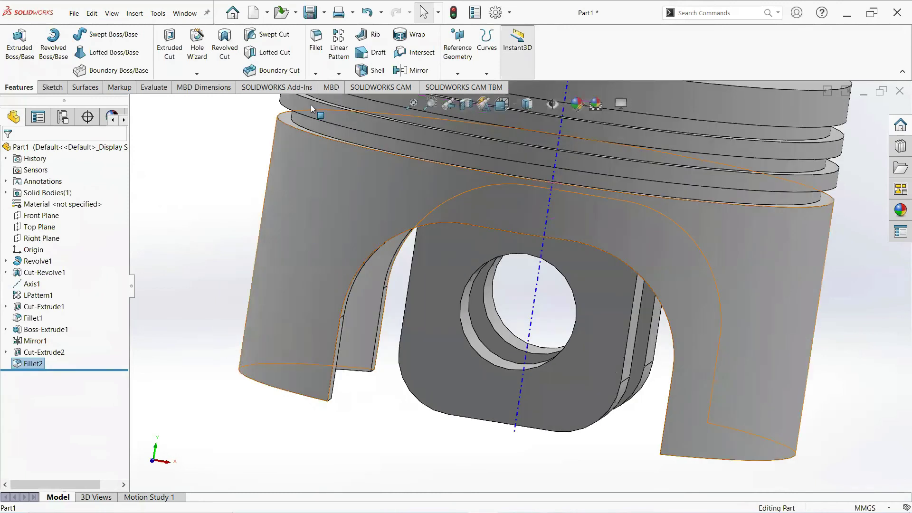
click(316, 40)
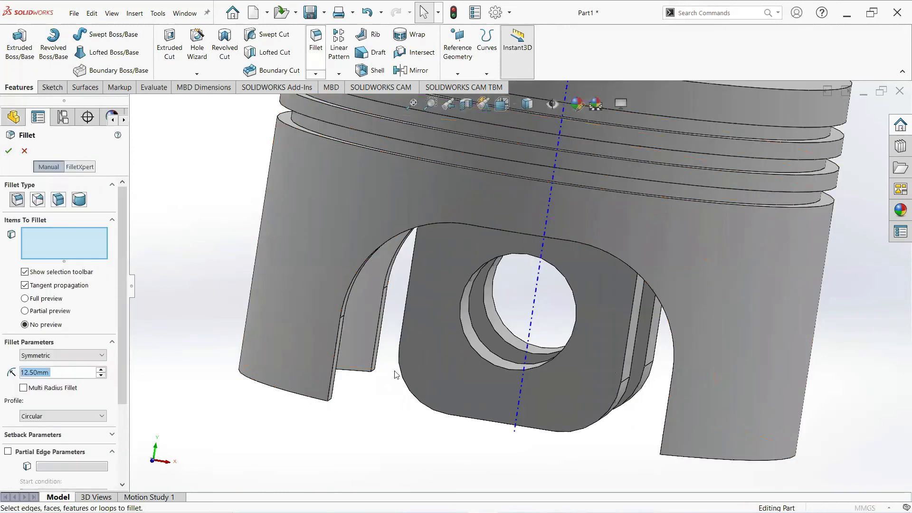
middle_drag(404, 370, 408, 333)
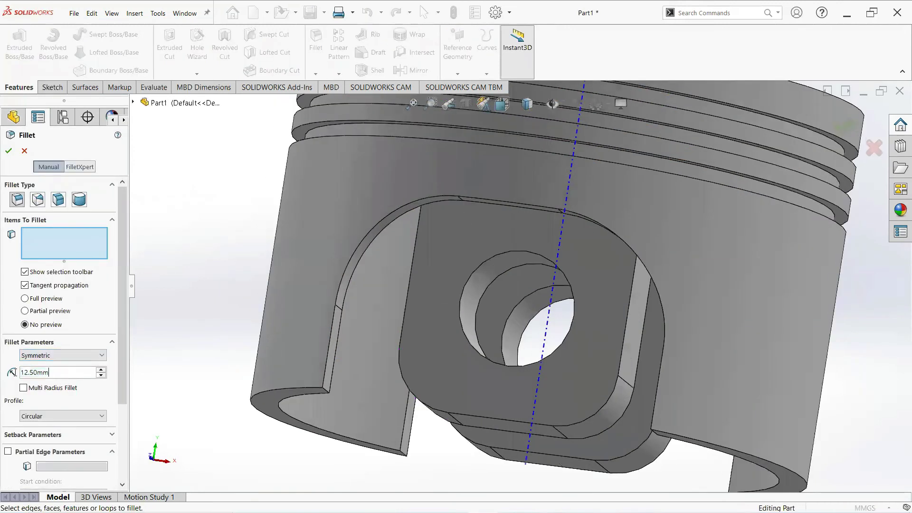
text(7)
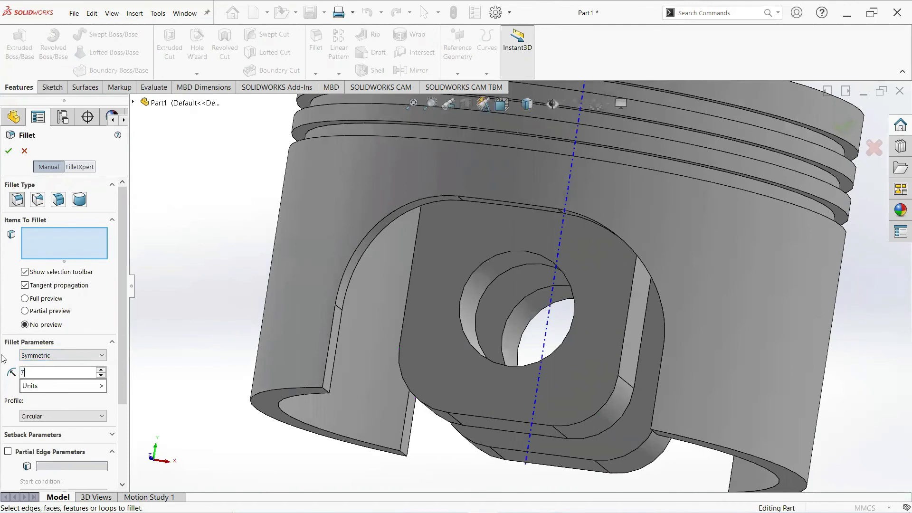
key(Return)
scroll(301, 371, up, 2)
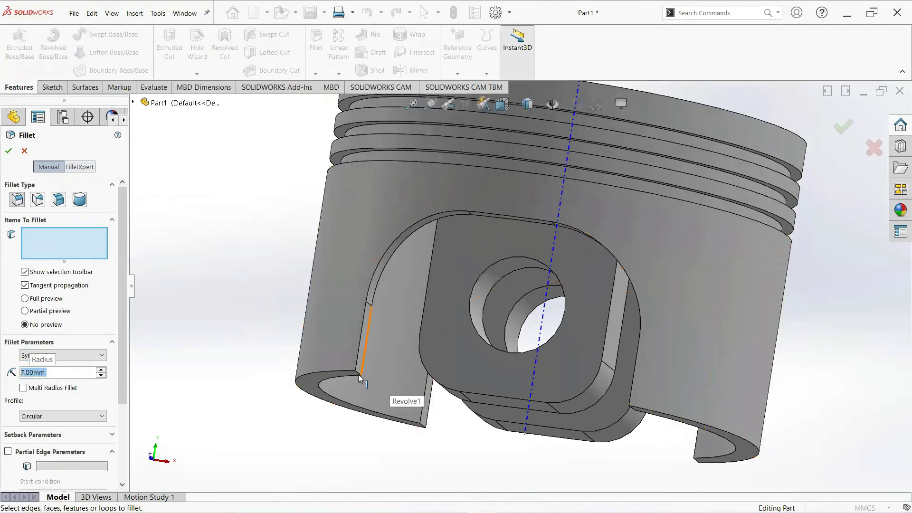
click(409, 422)
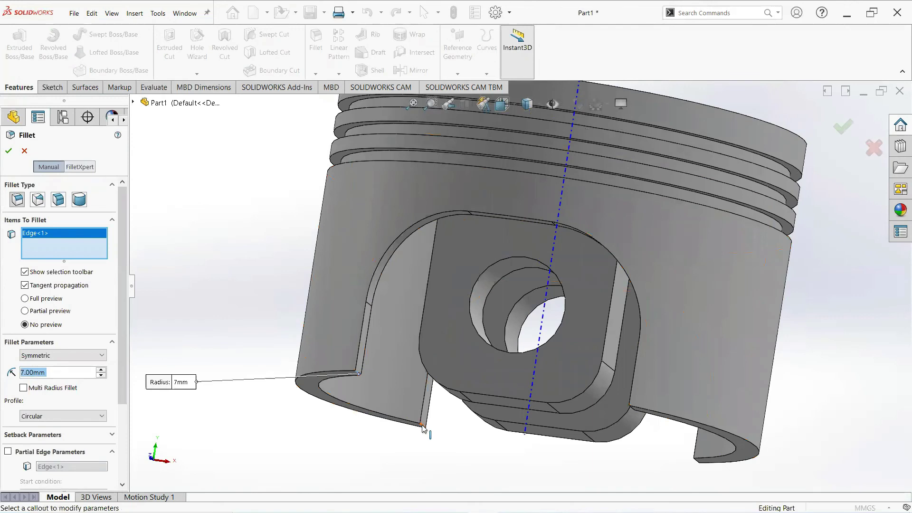
click(617, 425)
middle_drag(617, 425, 729, 365)
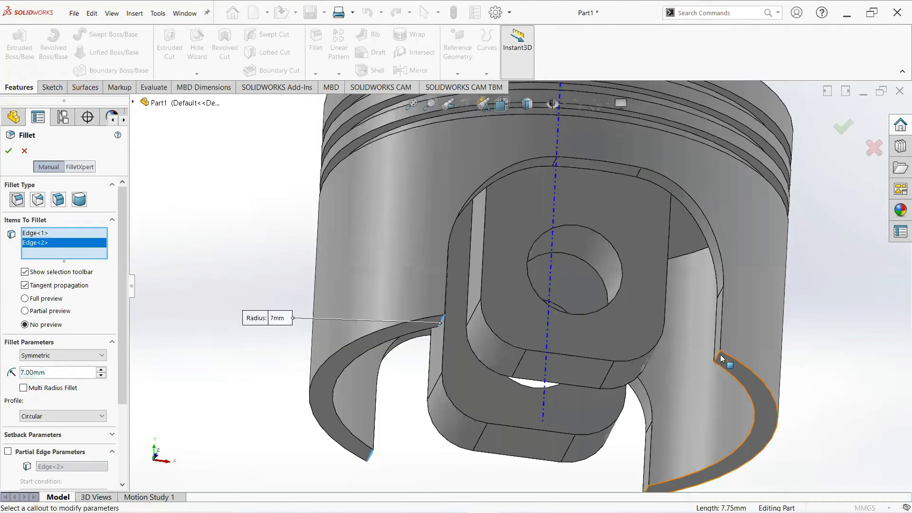
click(726, 370)
scroll(684, 406, up, 3)
scroll(684, 406, down, 2)
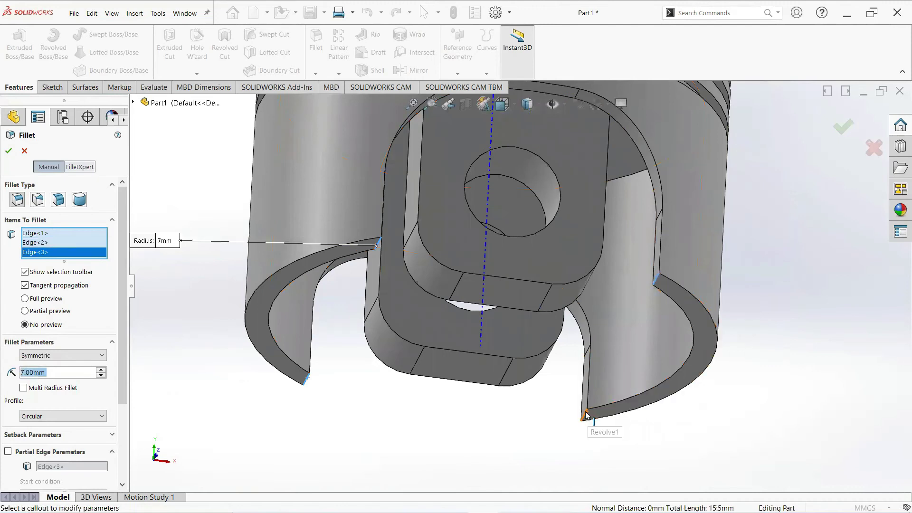
click(588, 416)
click(9, 151)
Hide the vertical reference axis running through the piston
scroll(459, 304, up, 5)
middle_drag(459, 304, 547, 332)
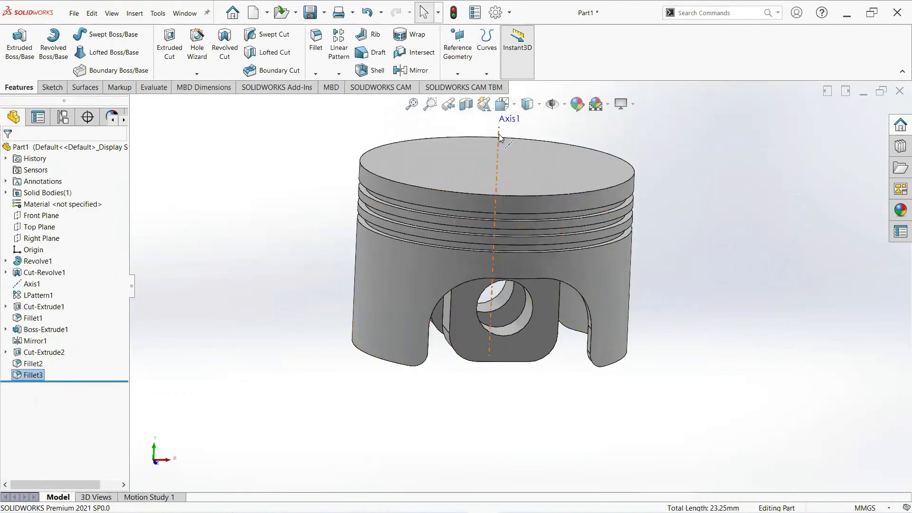
click(497, 154)
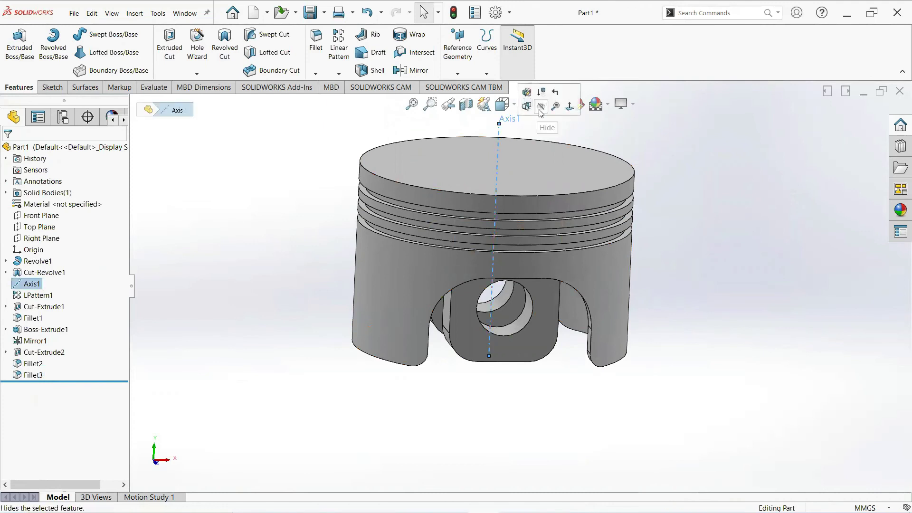
key(Escape)
scroll(615, 199, down, 2)
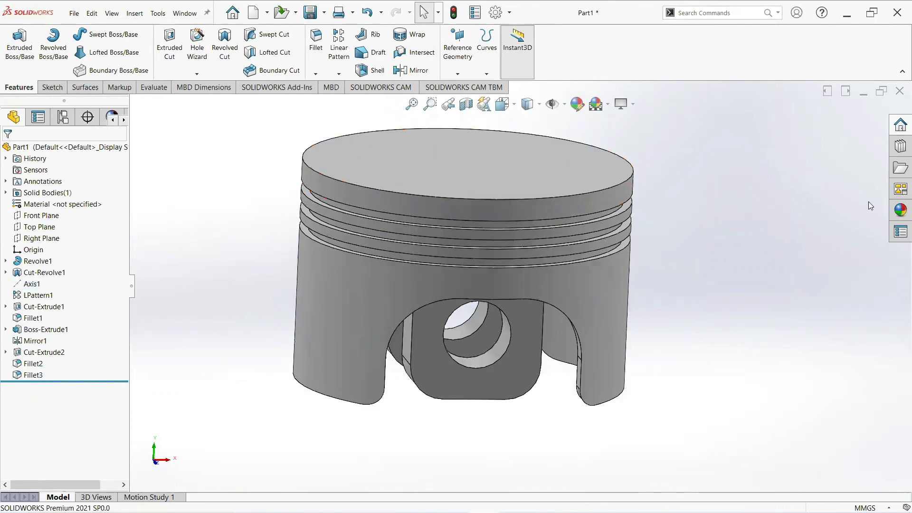
Apply the satin finish aluminum appearance from the Metal > Aluminum library to the piston
click(898, 212)
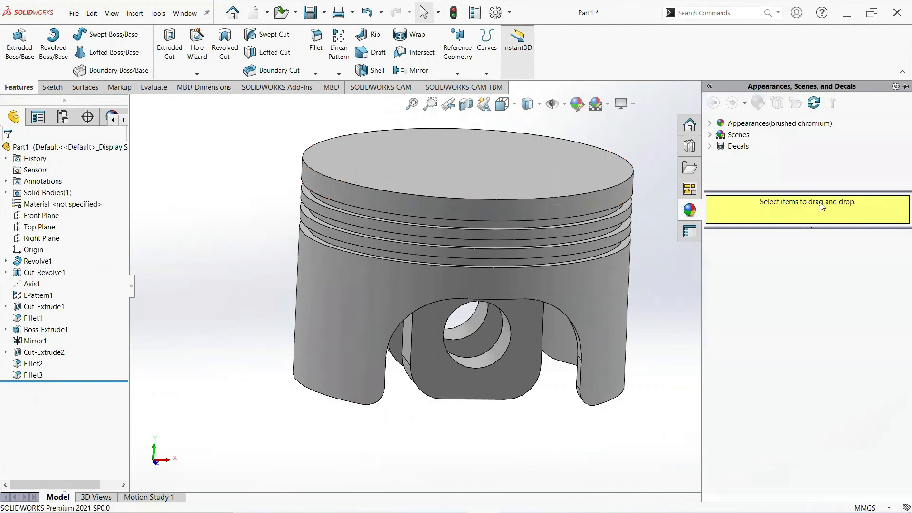
click(710, 123)
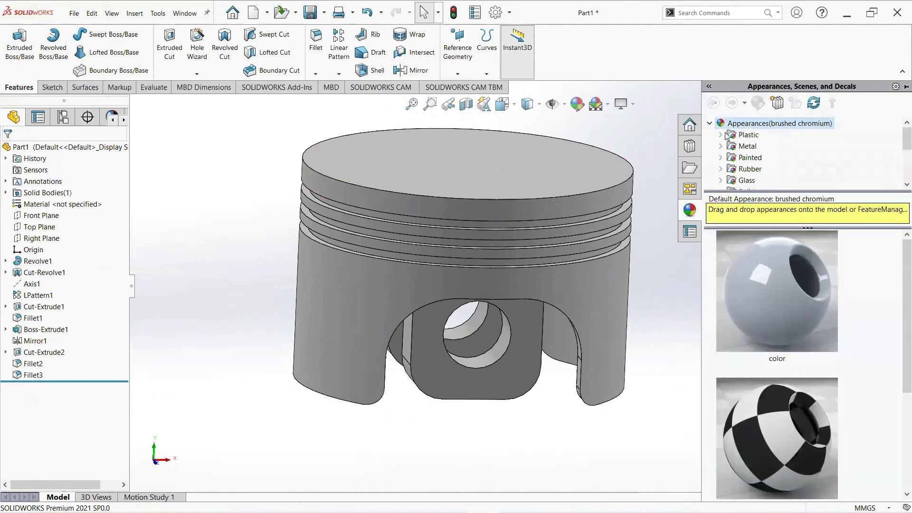
click(722, 147)
click(764, 157)
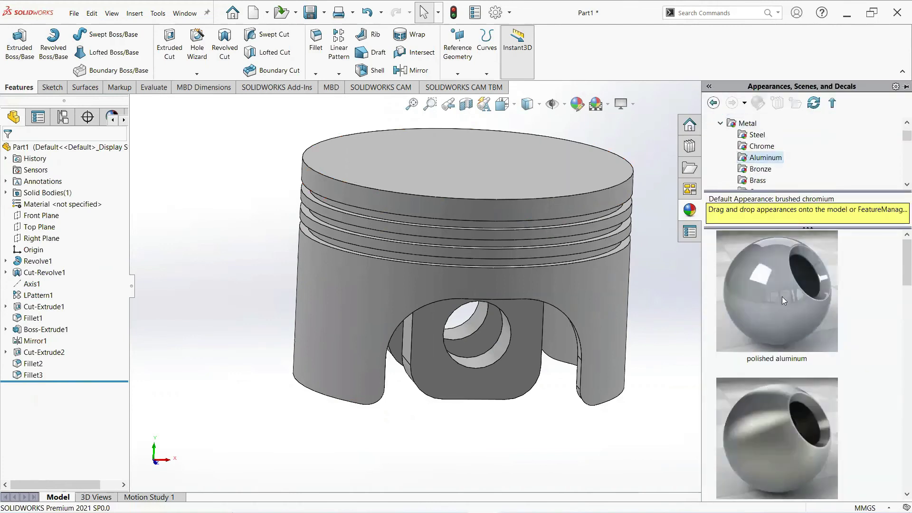
mouse_move(784, 309)
scroll(785, 310, down, 3)
right_click(784, 325)
click(798, 333)
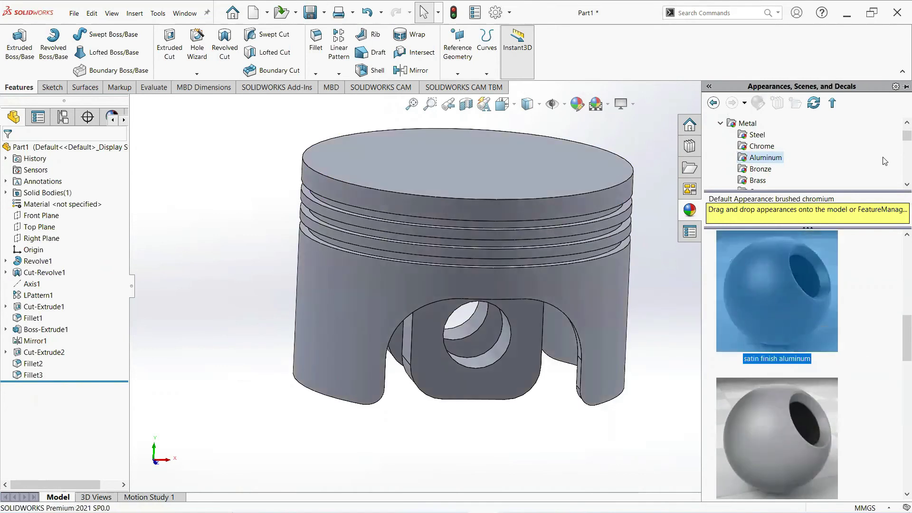
Apply the Rooftop scene from the Basic Scenes library to the part
scroll(899, 154, down, 2)
scroll(899, 154, down, 5)
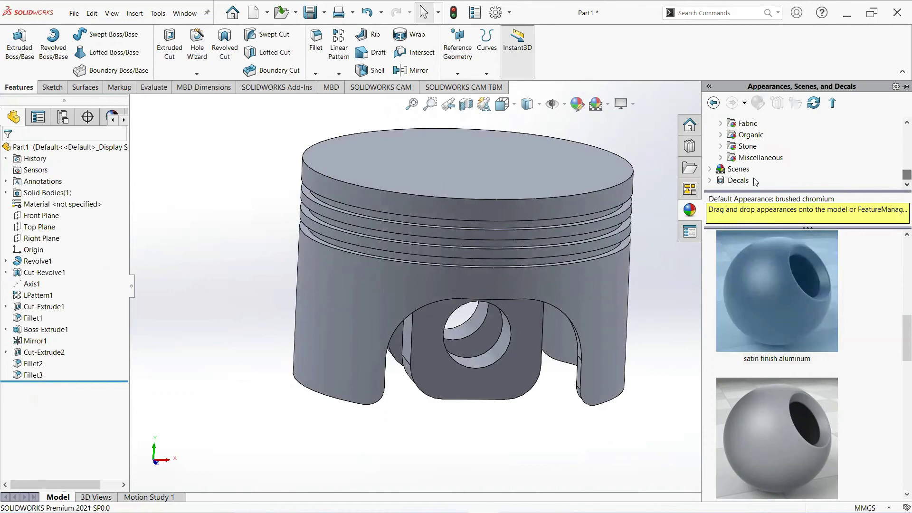
click(758, 146)
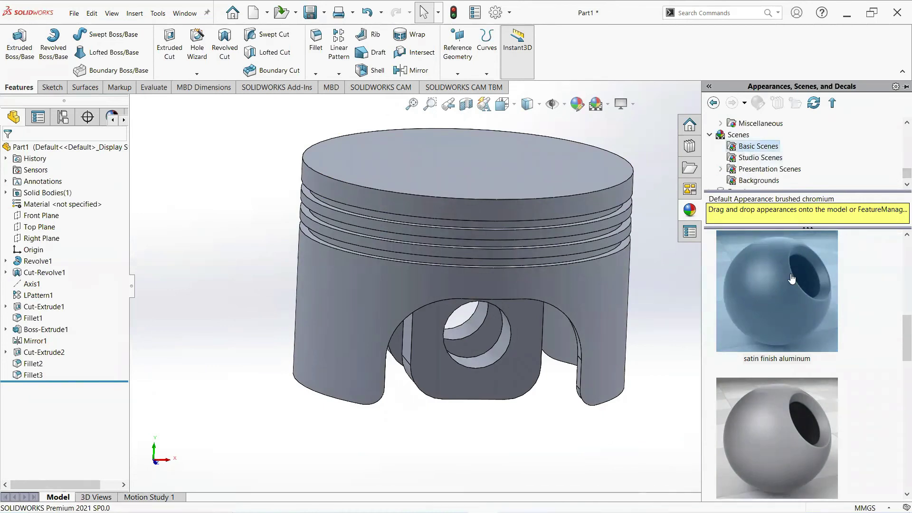
mouse_move(790, 275)
scroll(839, 317, down, 3)
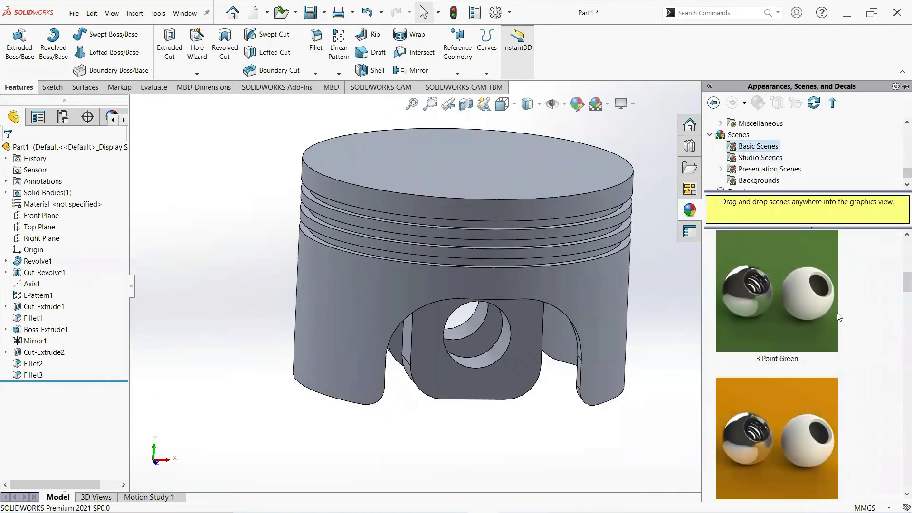
scroll(843, 337, down, 1)
scroll(844, 337, down, 4)
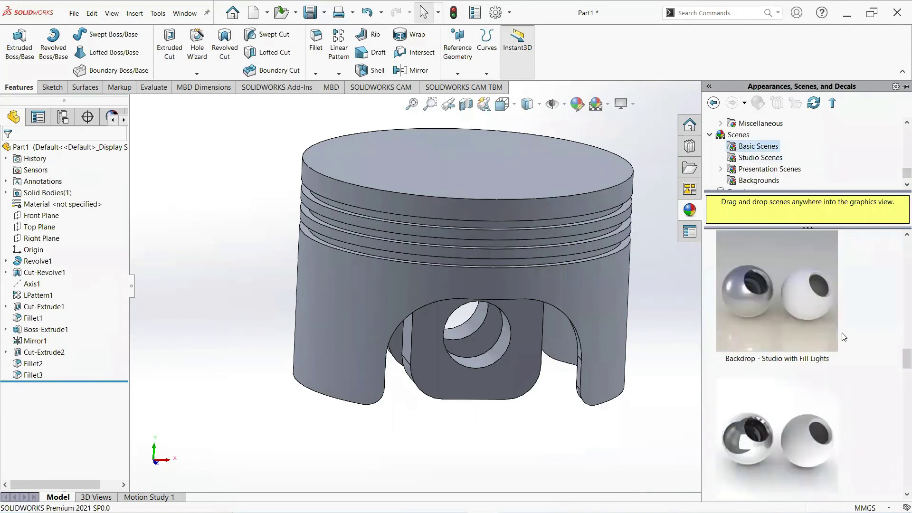
scroll(843, 337, down, 3)
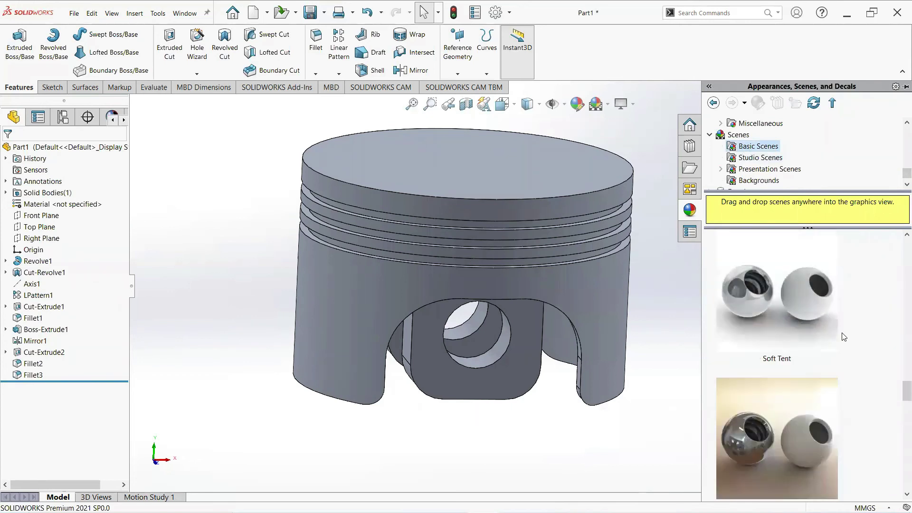
scroll(844, 337, down, 1)
scroll(843, 337, down, 2)
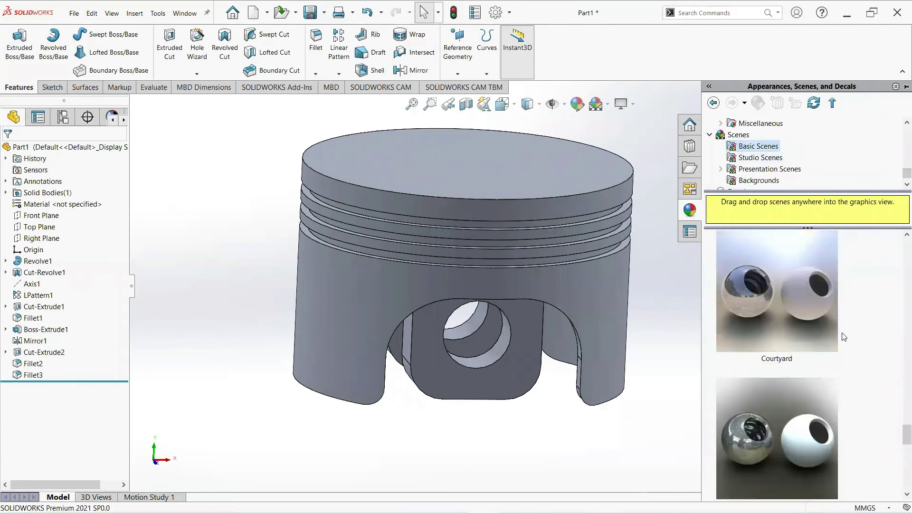
scroll(843, 337, down, 3)
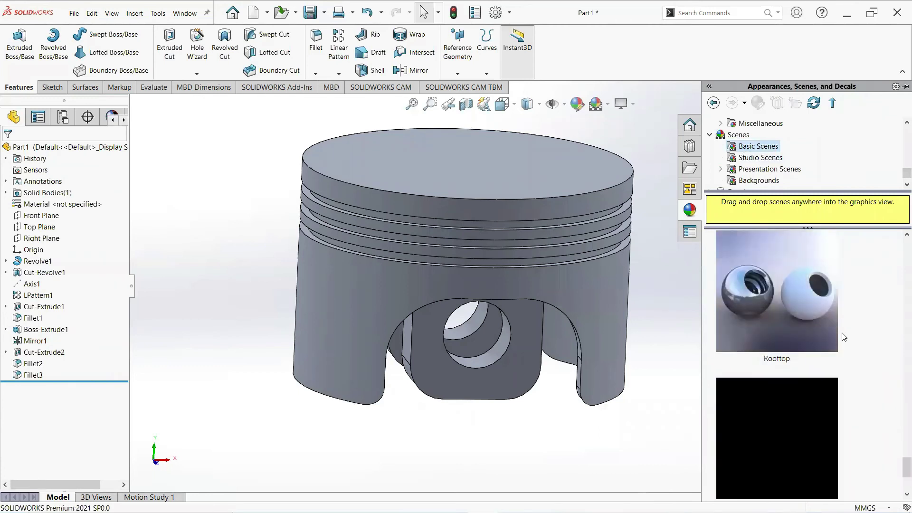
right_click(784, 310)
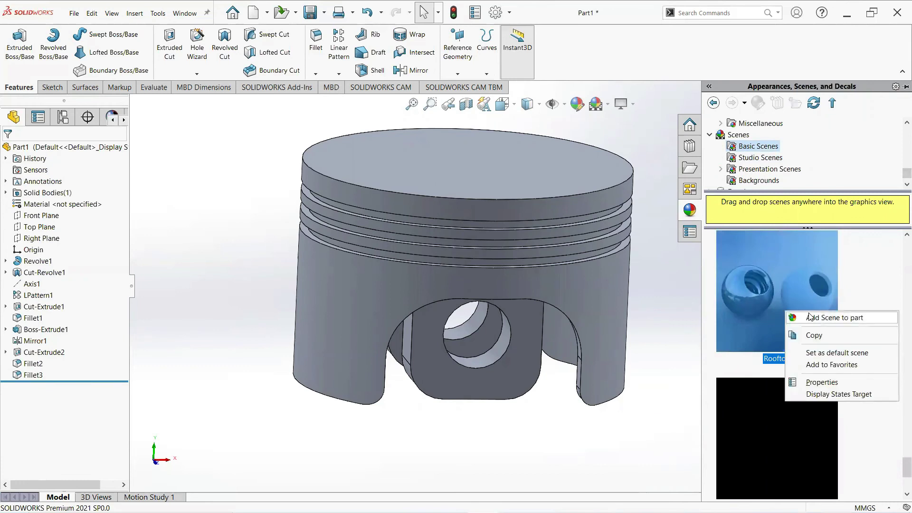
click(807, 313)
Turn on flat, cartoon-style shading for the piston display and view the model from a slightly raised angle
middle_drag(665, 313, 658, 162)
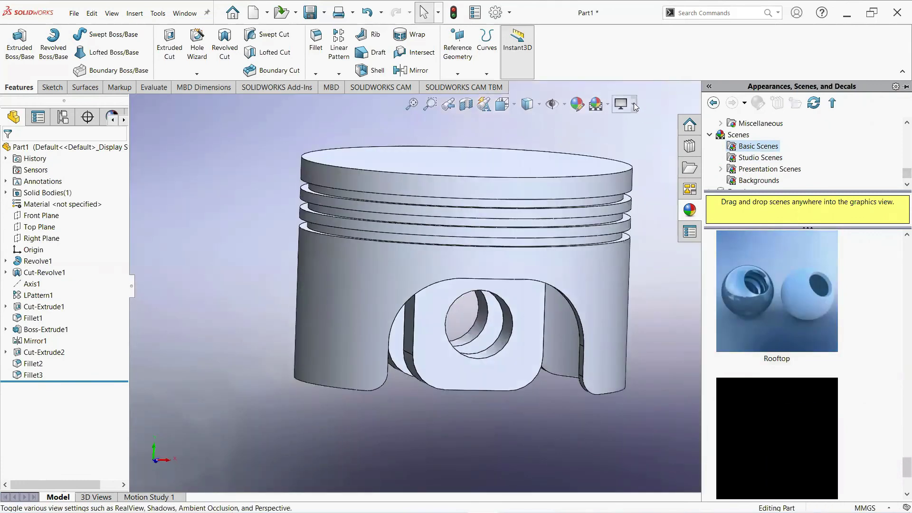
click(633, 104)
click(641, 156)
mouse_move(607, 250)
middle_down()
mouse_move(630, 280)
mouse_move(556, 208)
mouse_move(523, 200)
middle_up()
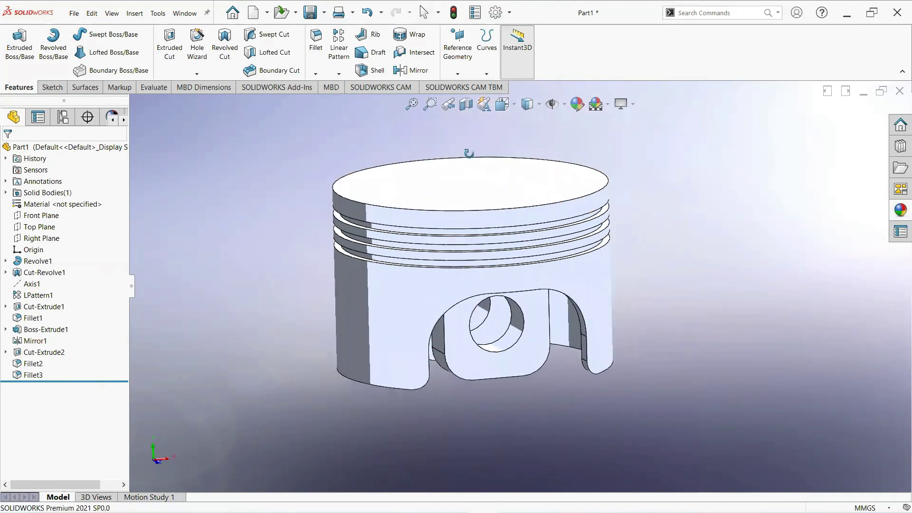
Save the part on the Desktop under the file name piston head 1
click(73, 13)
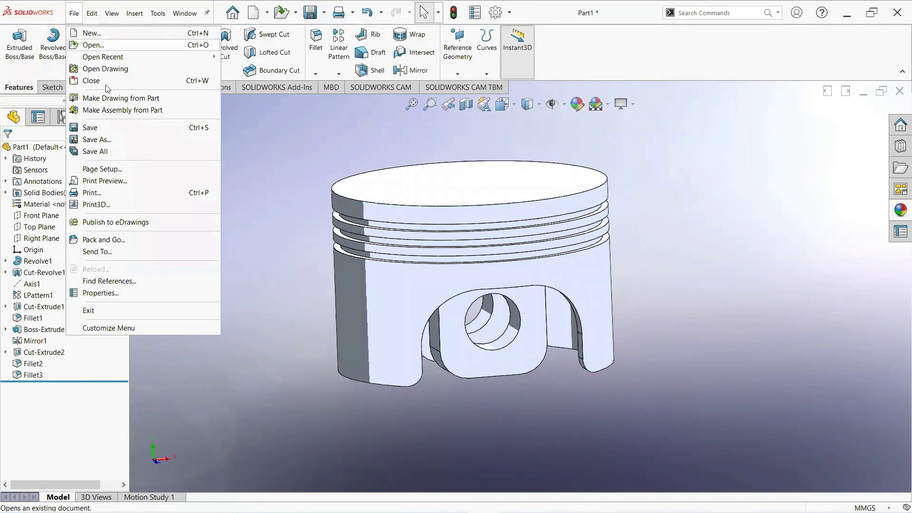
click(109, 138)
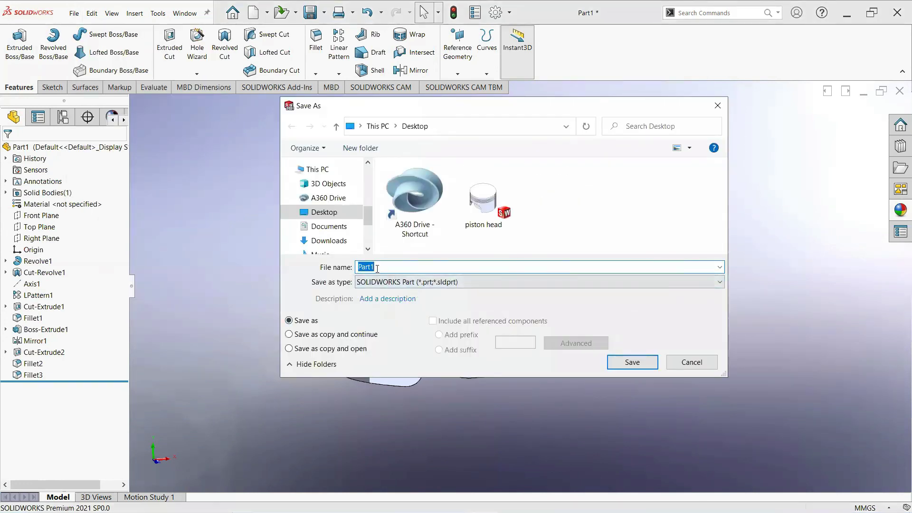
text(piston head 1)
key(Return)
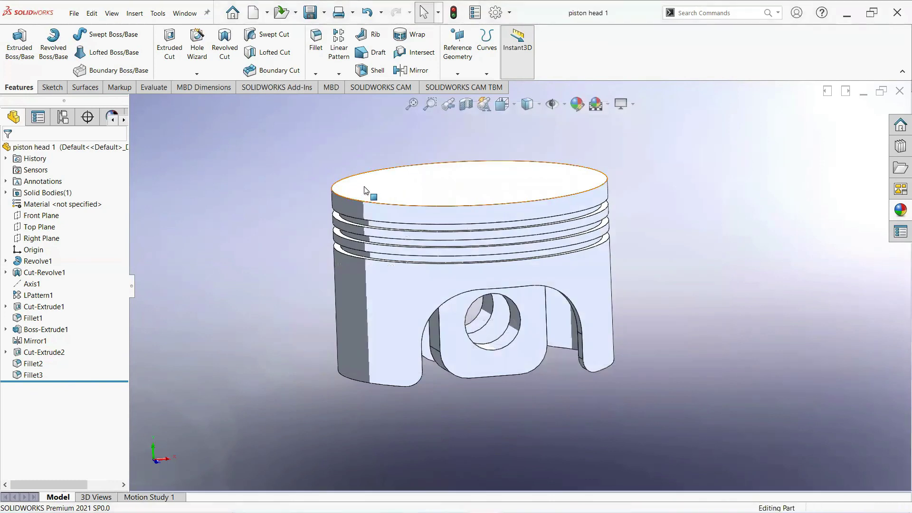
mouse_move(619, 209)
middle_down()
mouse_move(643, 226)
mouse_move(622, 211)
middle_up()
Close the part, minimize SOLIDWORKS and launch SOLIDWORKS Composer 2021 from the desktop
click(898, 92)
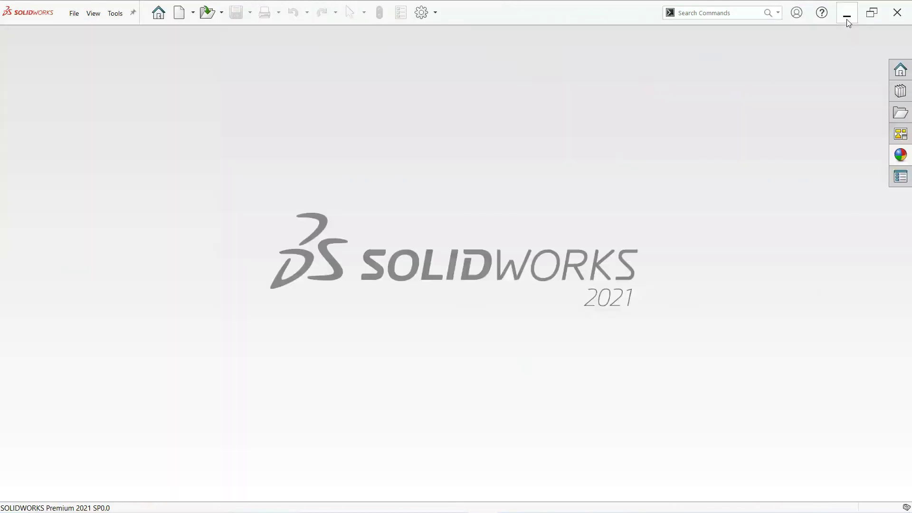
click(847, 15)
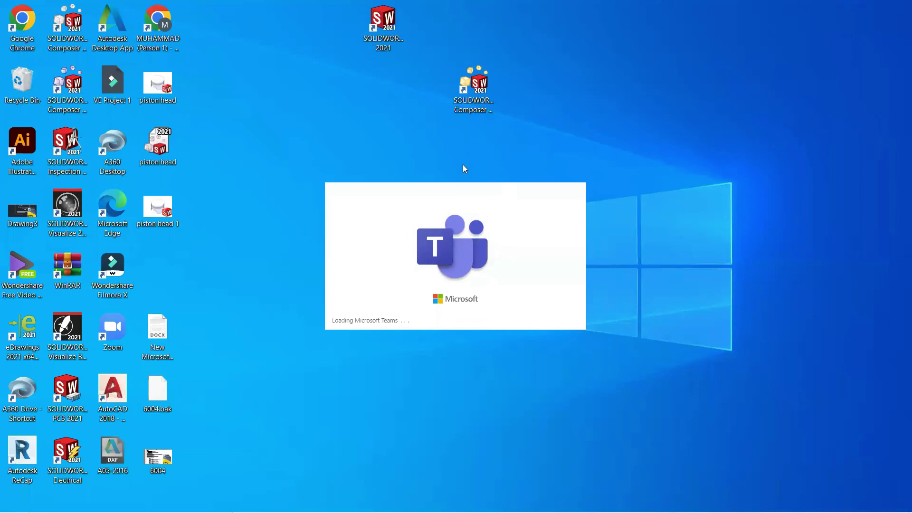
drag(472, 96, 610, 35)
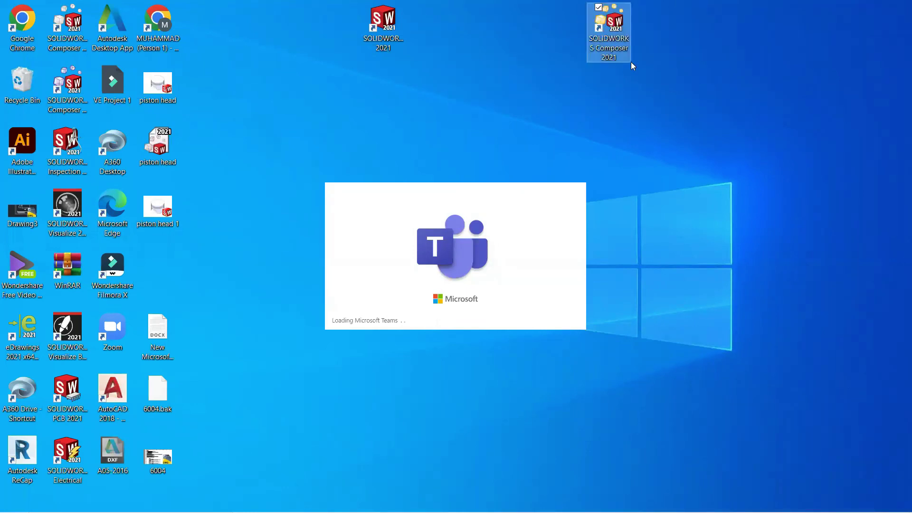
click(654, 103)
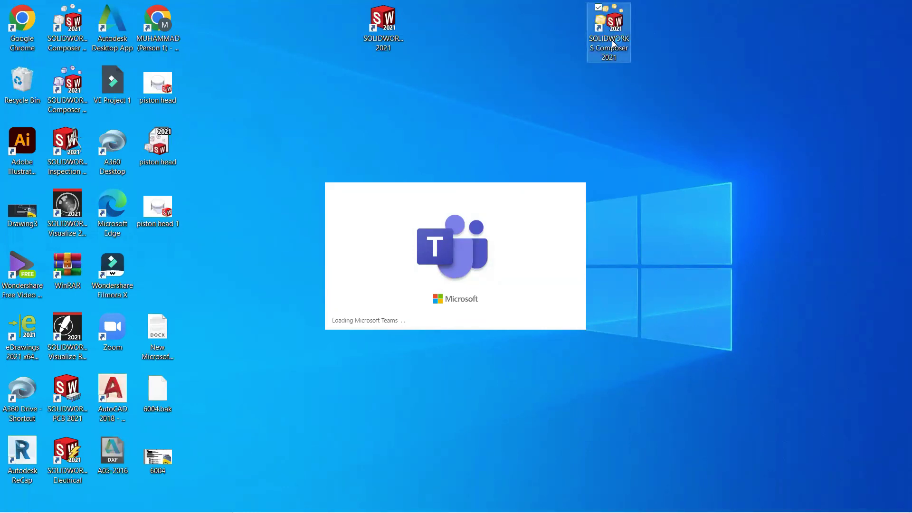
double_click(612, 43)
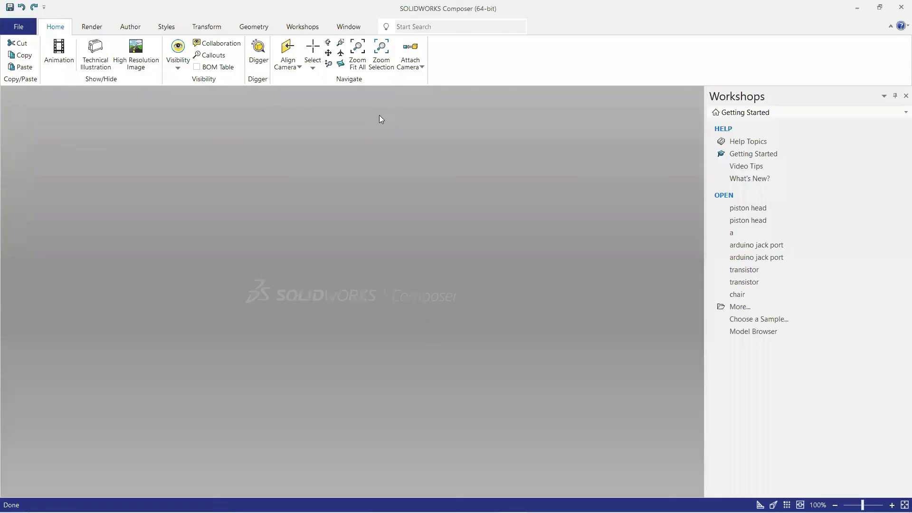
Open the piston head 1 part from the Desktop with the Custom import profile
click(20, 28)
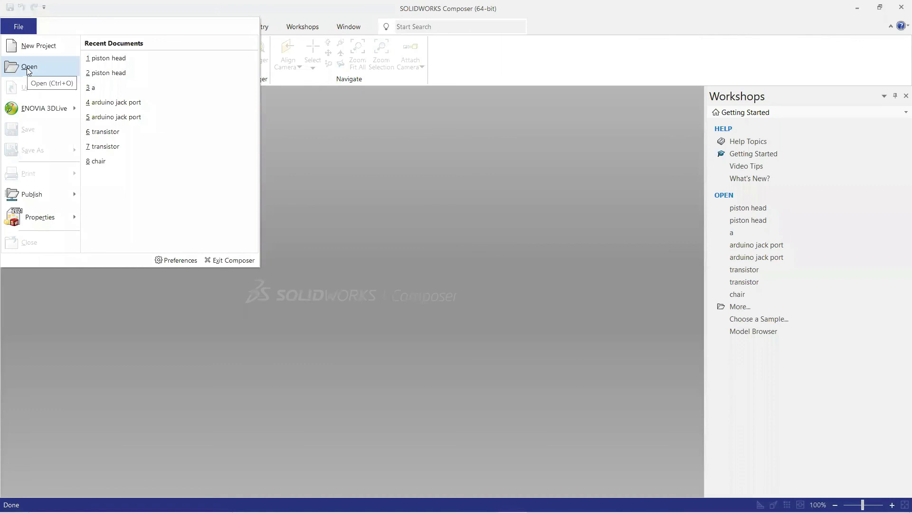
click(26, 67)
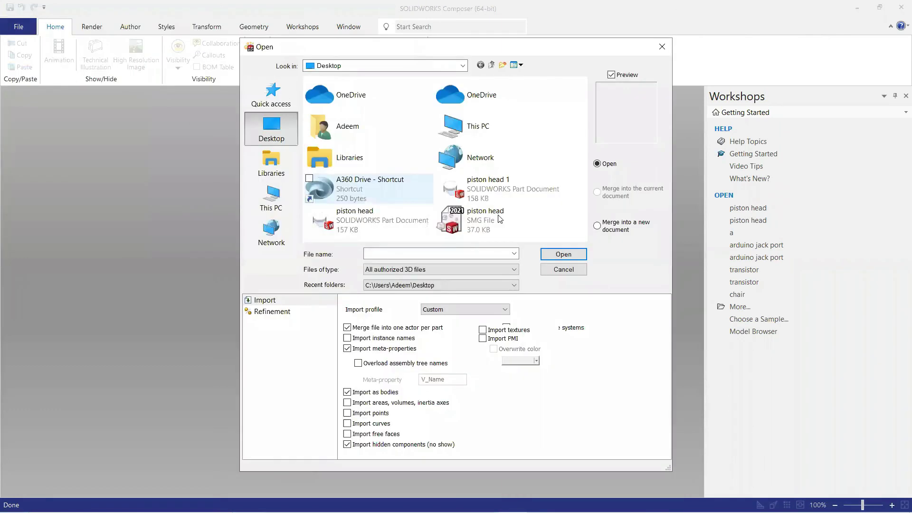
click(543, 253)
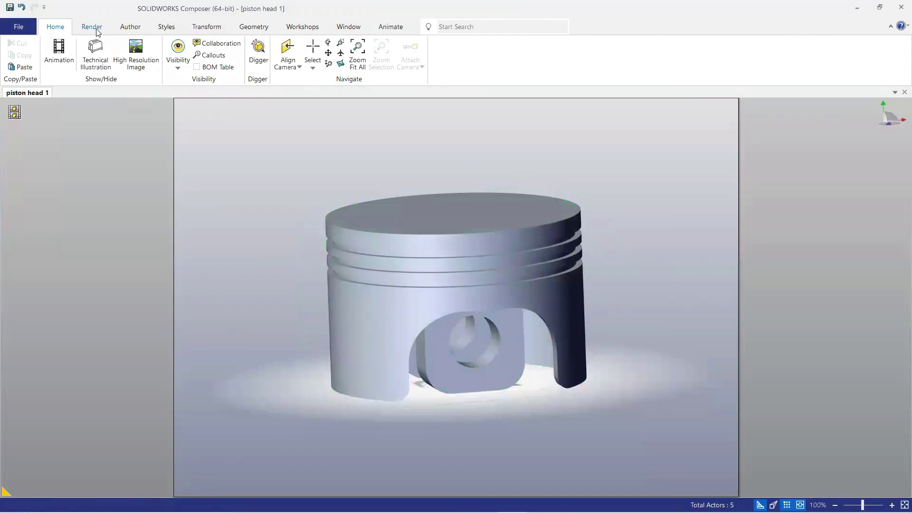
Turn on the ground mirror reflection and ambient occlusion for the piston rendering
click(93, 28)
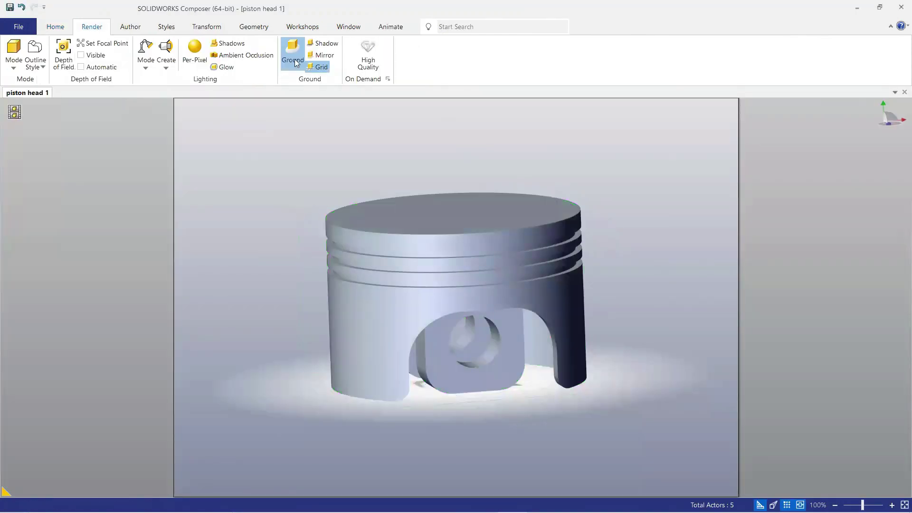
click(319, 55)
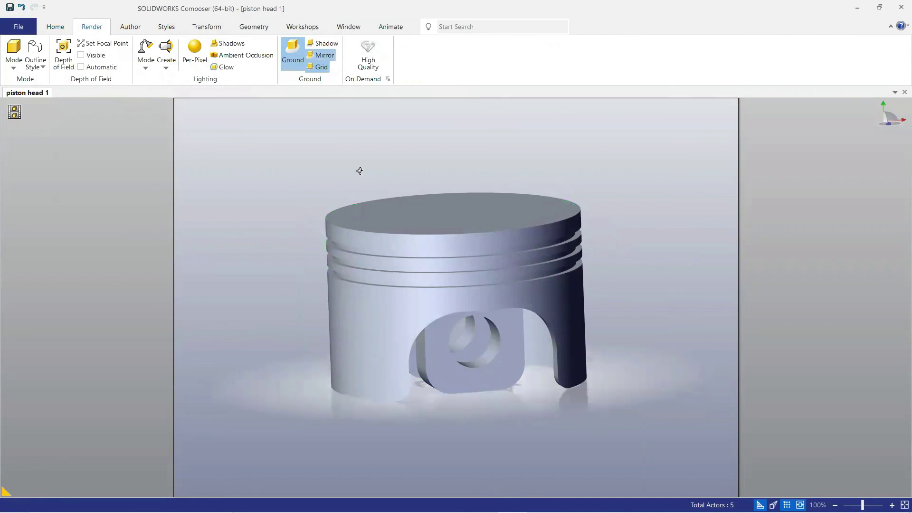
click(242, 55)
Open the lighting mode choices for the rendering
click(151, 67)
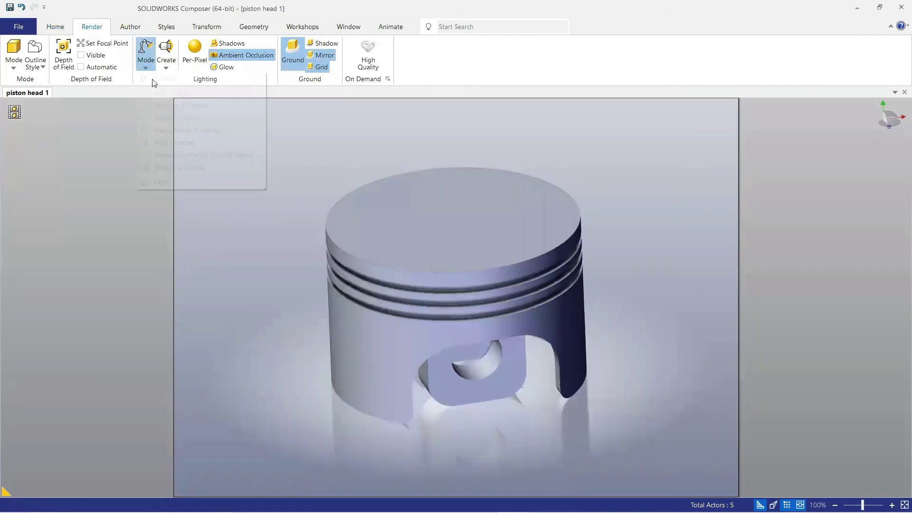